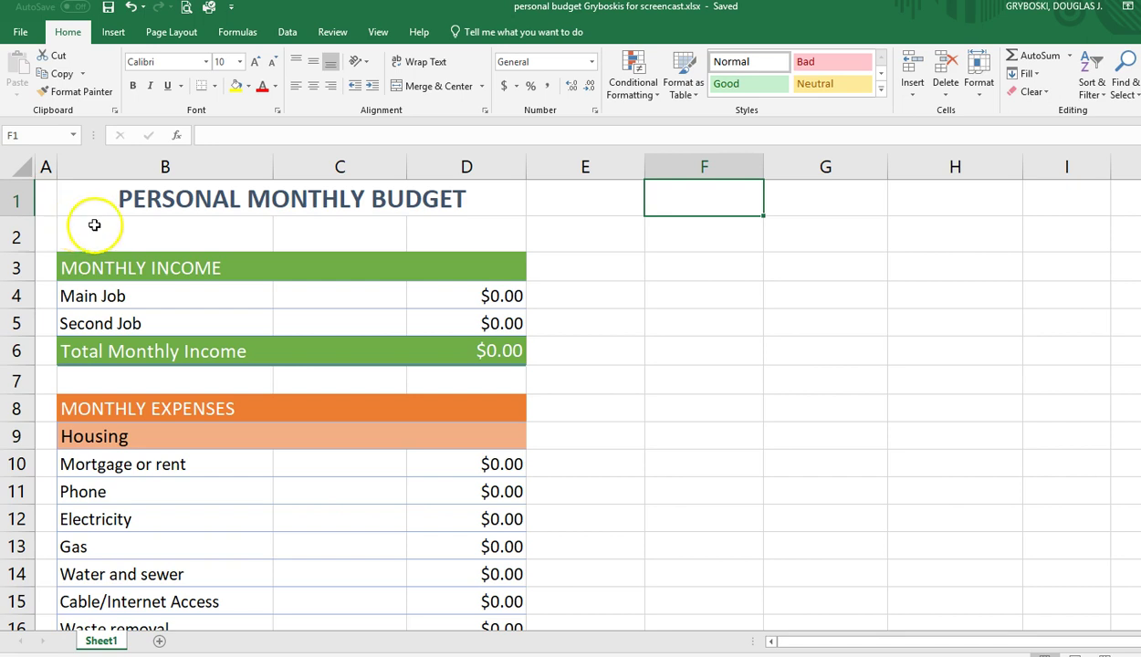
Inspect the formula behind the Total Monthly Income amount in cell D6.
left_click(516, 348)
double_click(516, 350)
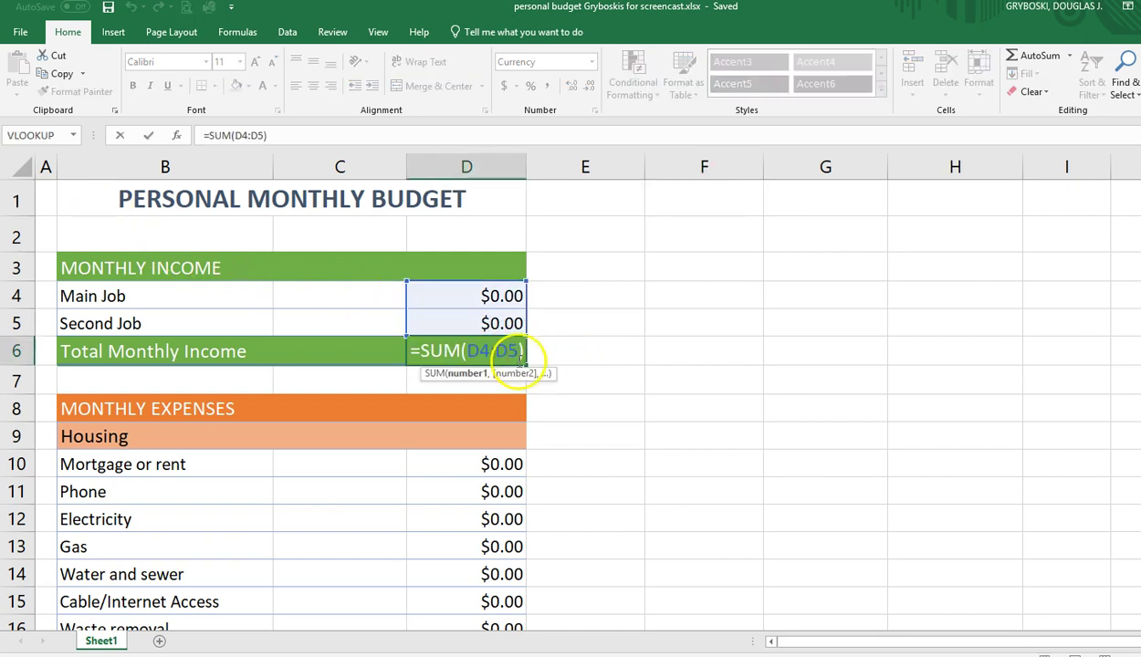
key("Escape")
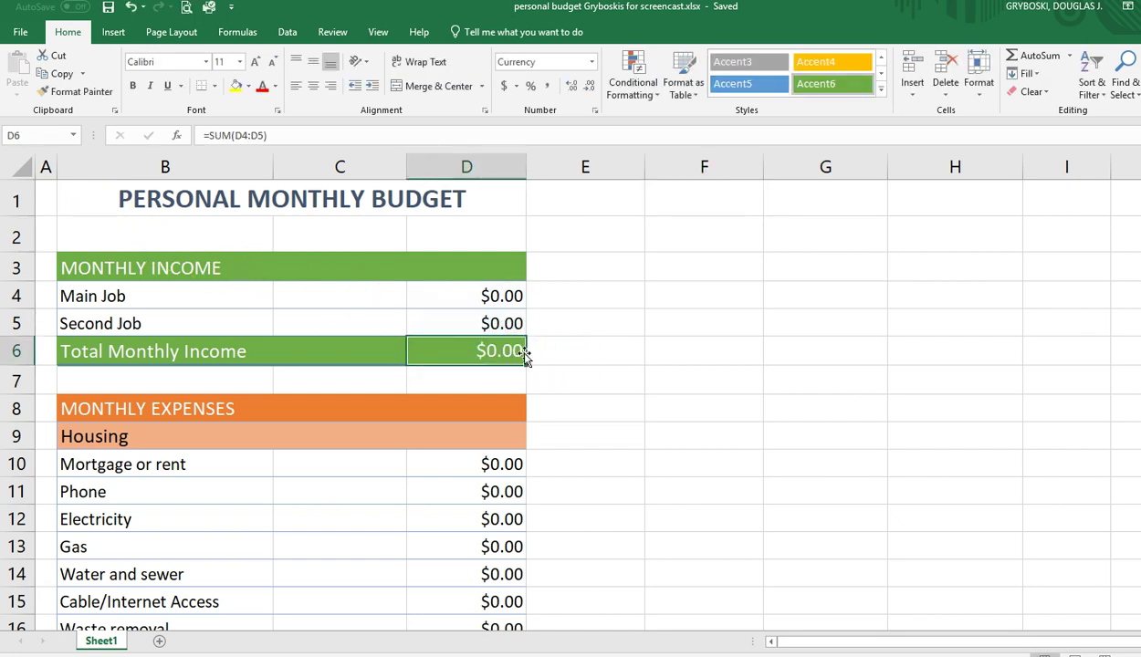
Copy the whole budget in B1:D92 and paste it beside the original, starting at cell F1.
left_click_drag(82, 191, 303, 532)
key("ctrl+c")
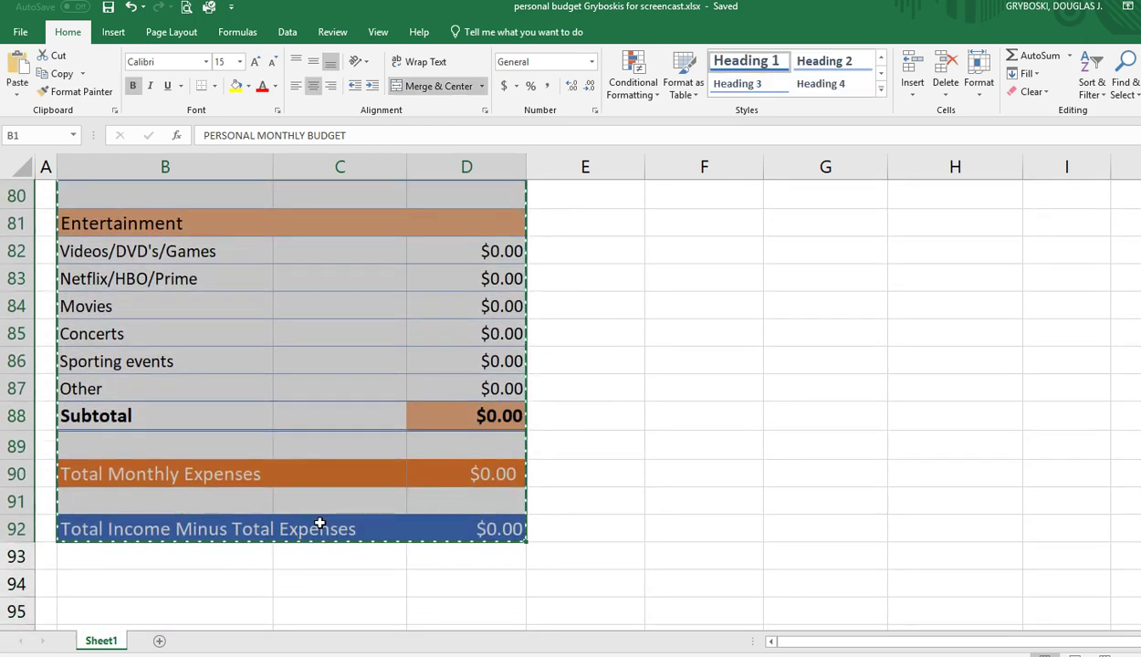
key("ctrl+Home")
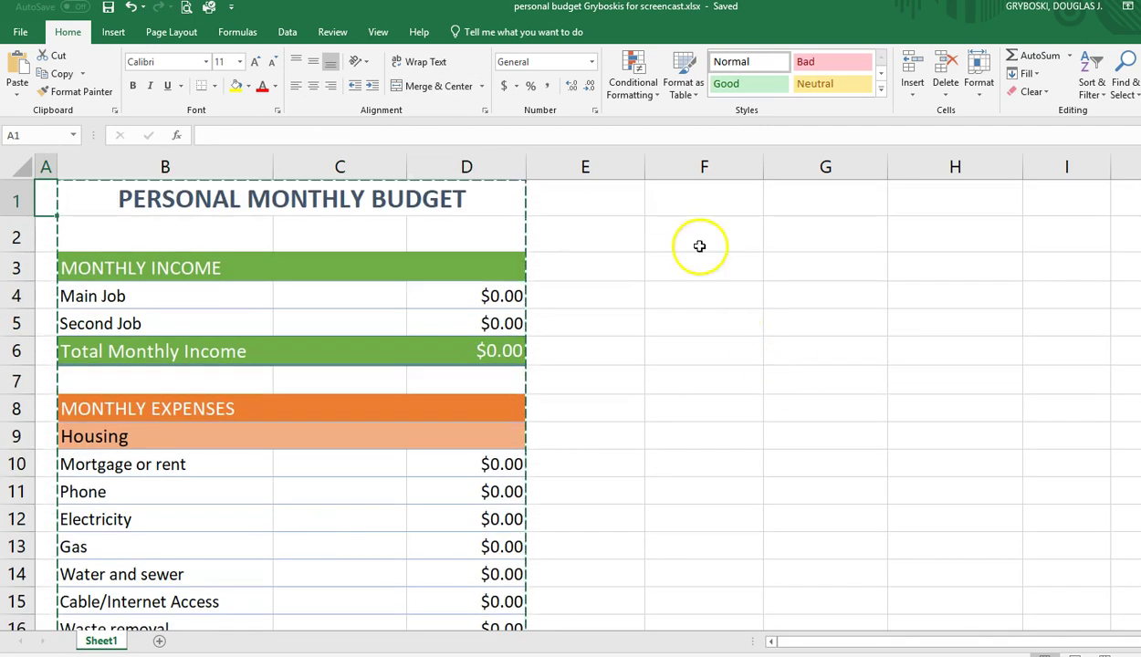
left_click(704, 206)
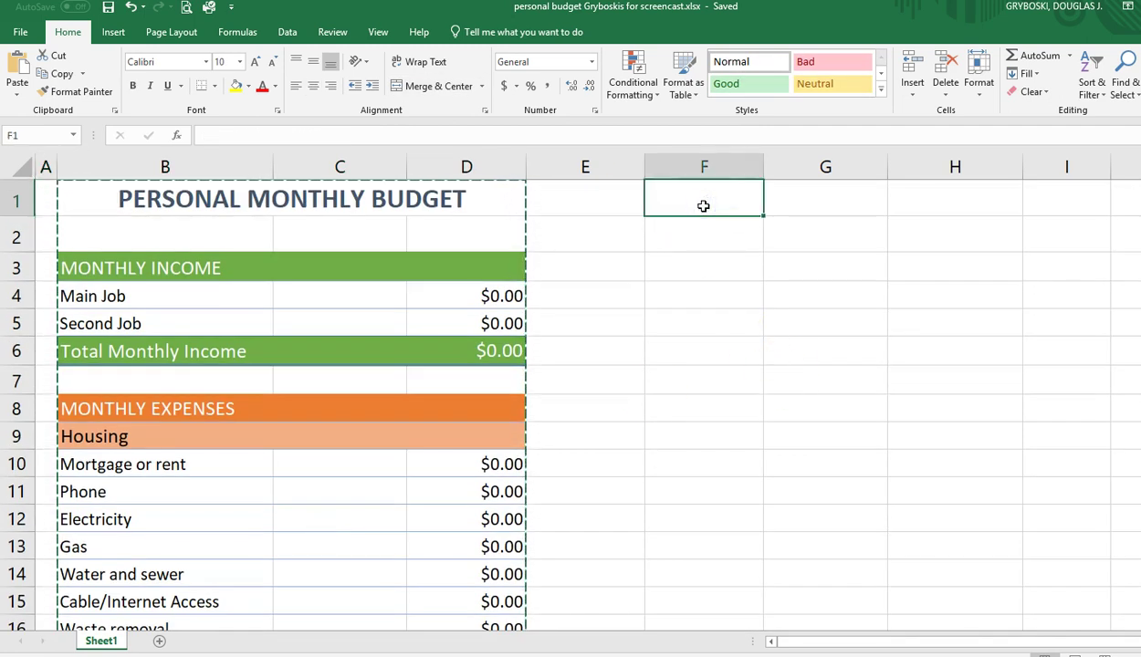
key("ctrl+v")
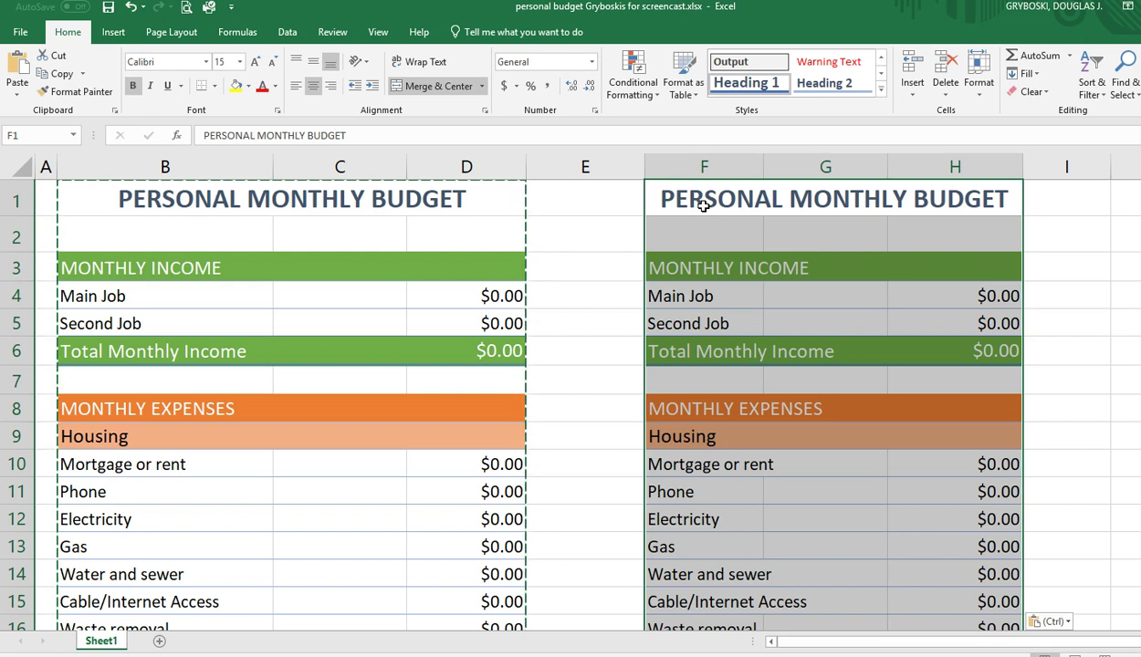
Reset the pasted budget copy to the Normal cell style.
left_click(882, 95)
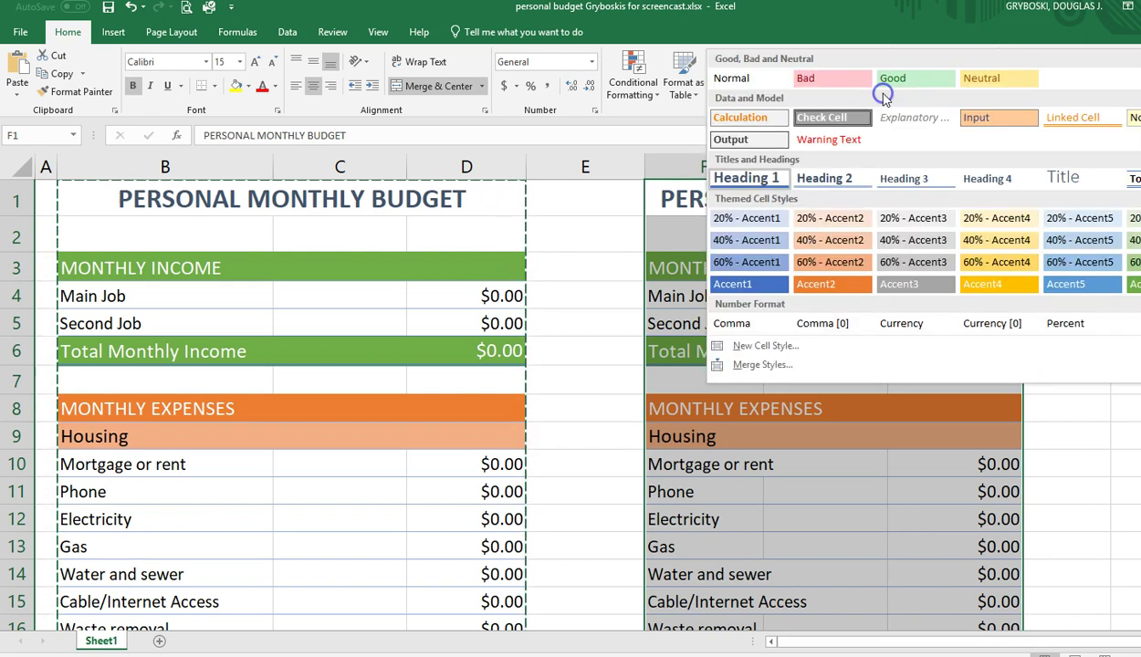
left_click(741, 80)
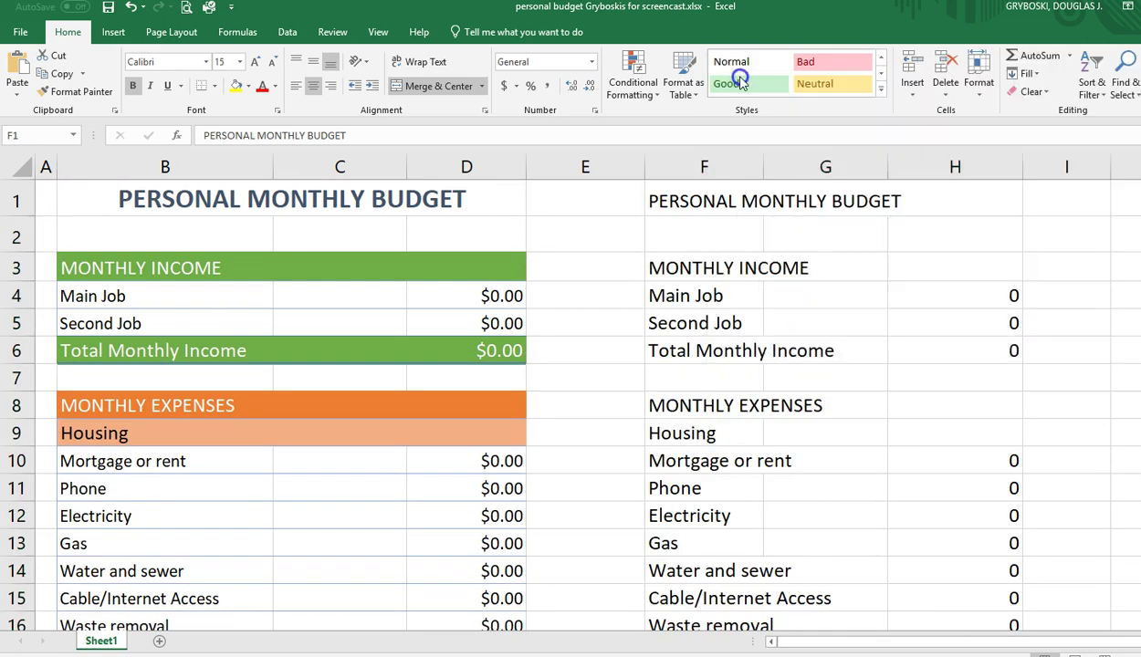
left_click(726, 201)
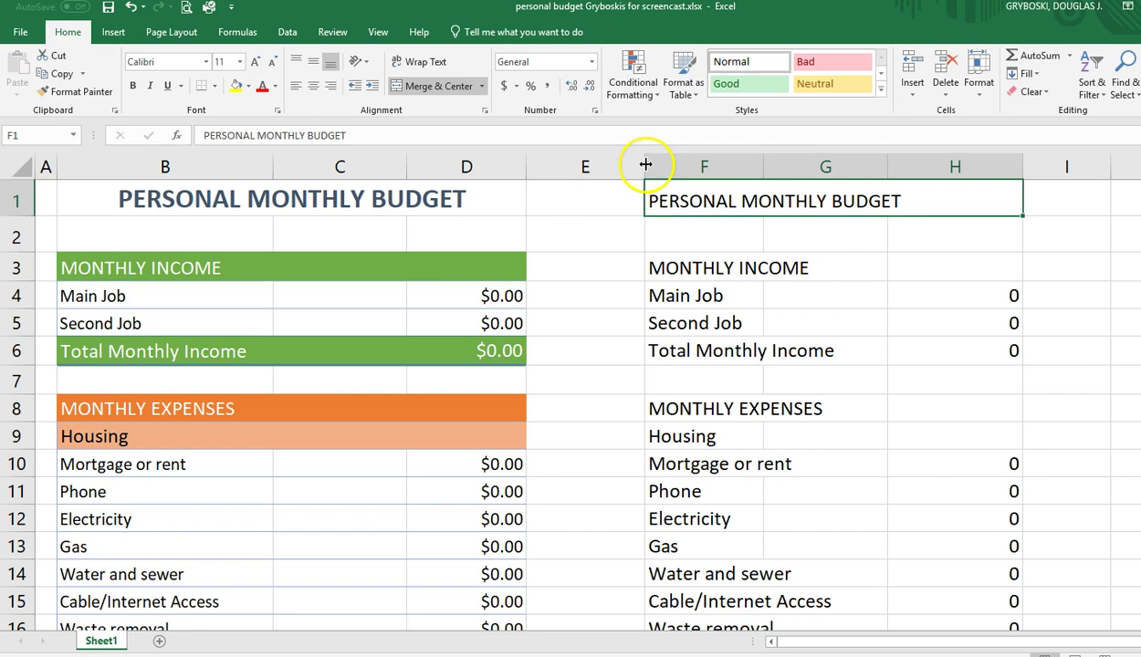
Narrow column E to a thin gap, widen column F, and widen column G slightly.
left_click_drag(645, 167, 551, 166)
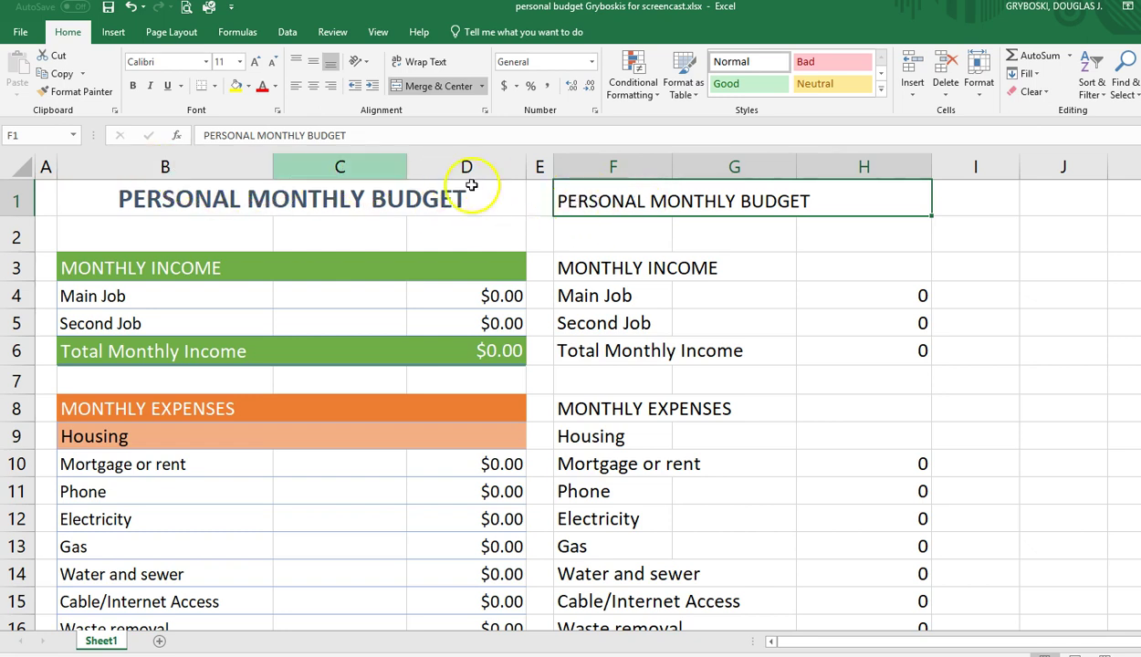
left_click_drag(673, 167, 728, 168)
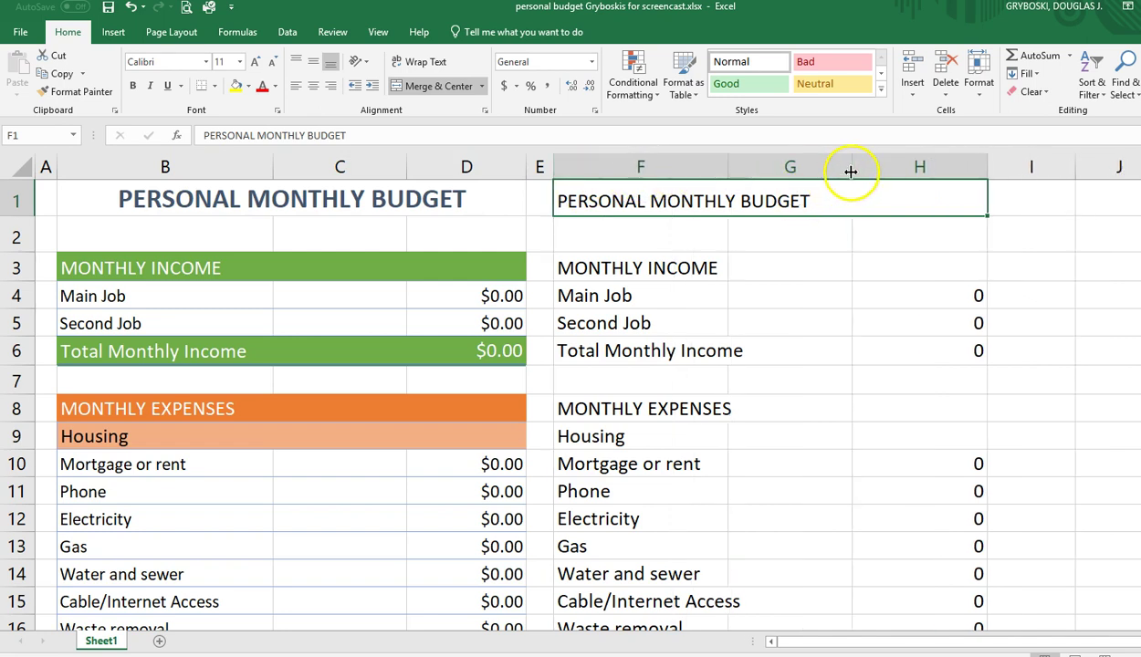
left_click_drag(852, 167, 857, 167)
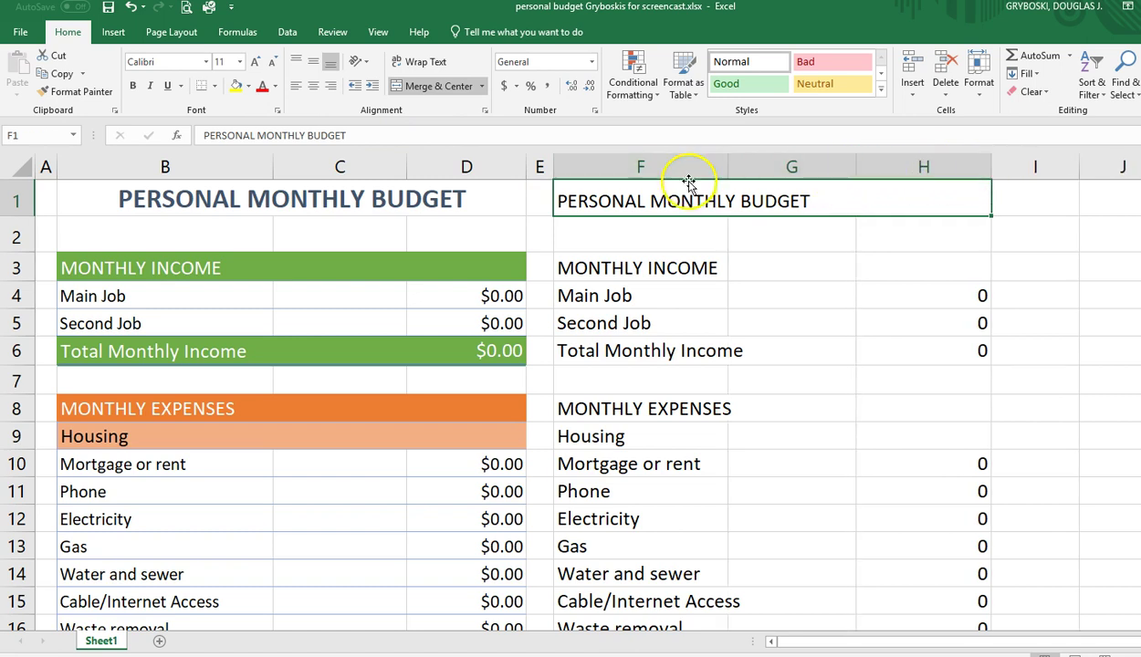
Merge and center the copied PERSONAL MONTHLY BUDGET title across F1:H1 and give it the Heading 1 style.
left_click(212, 203)
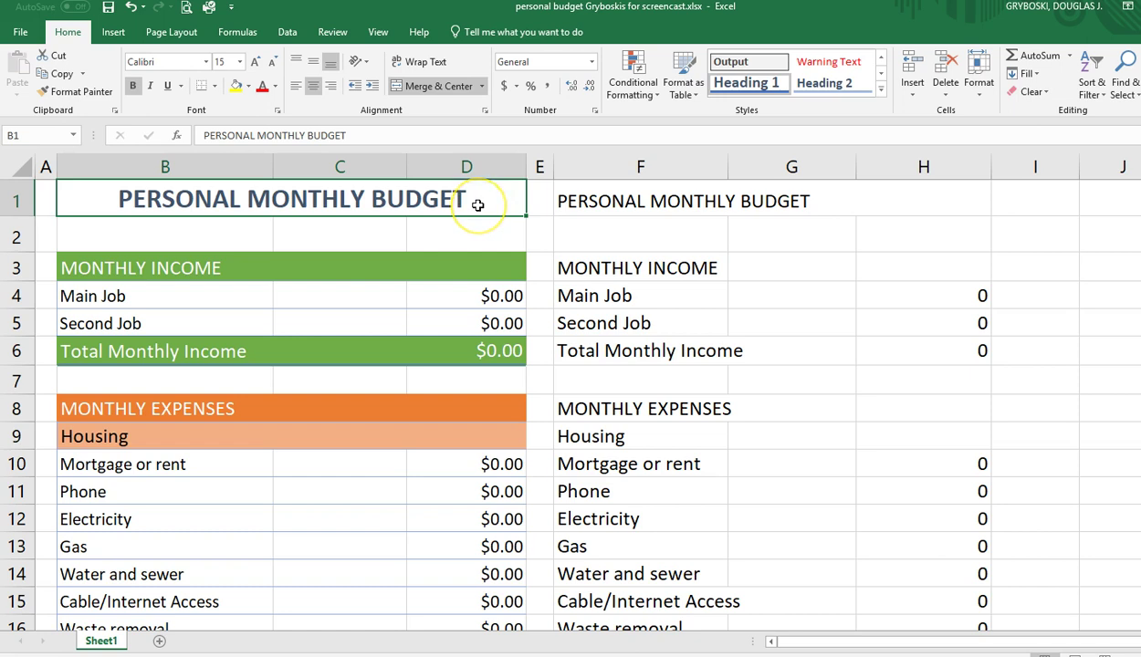
left_click(595, 201)
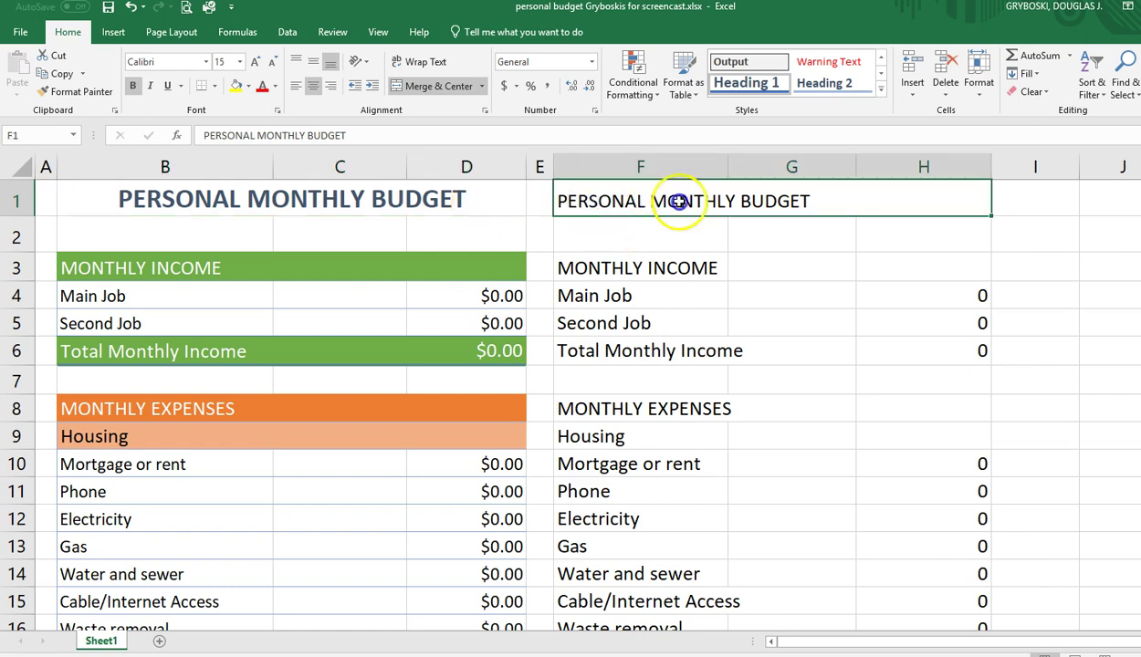
left_click(784, 199)
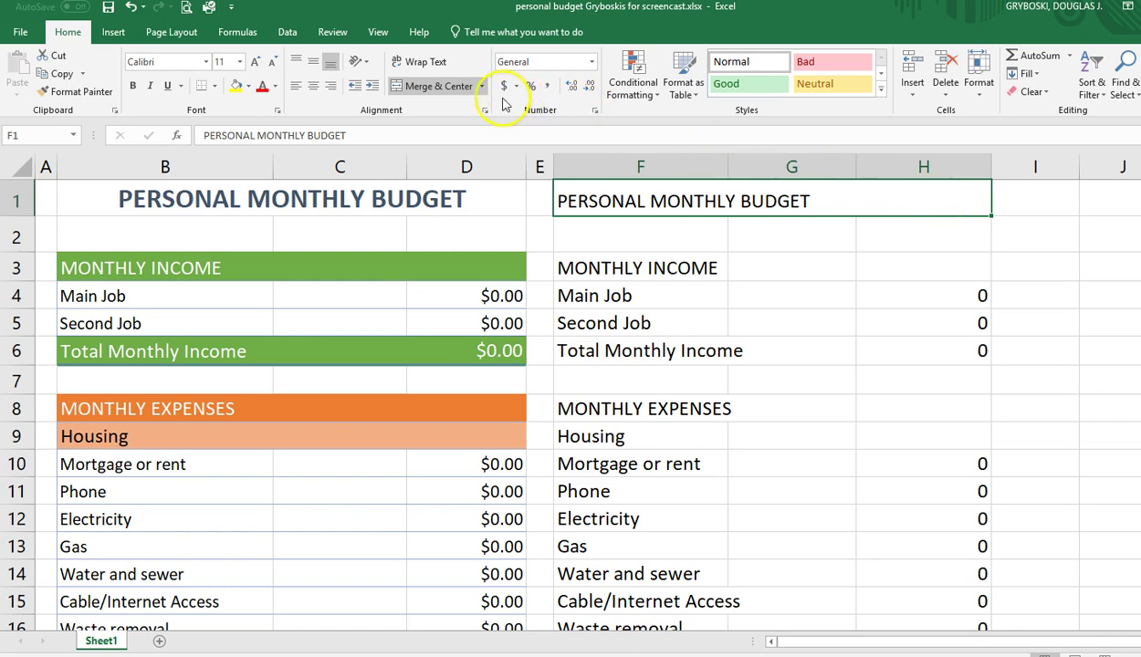
left_click(435, 90)
left_click(434, 89)
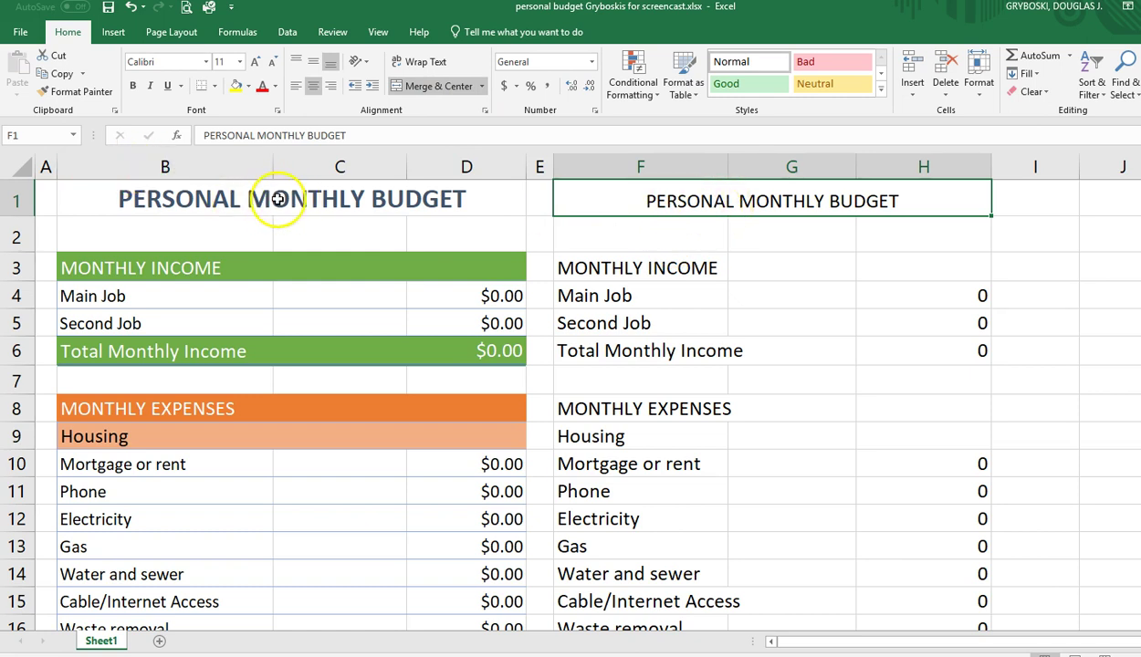
left_click(882, 94)
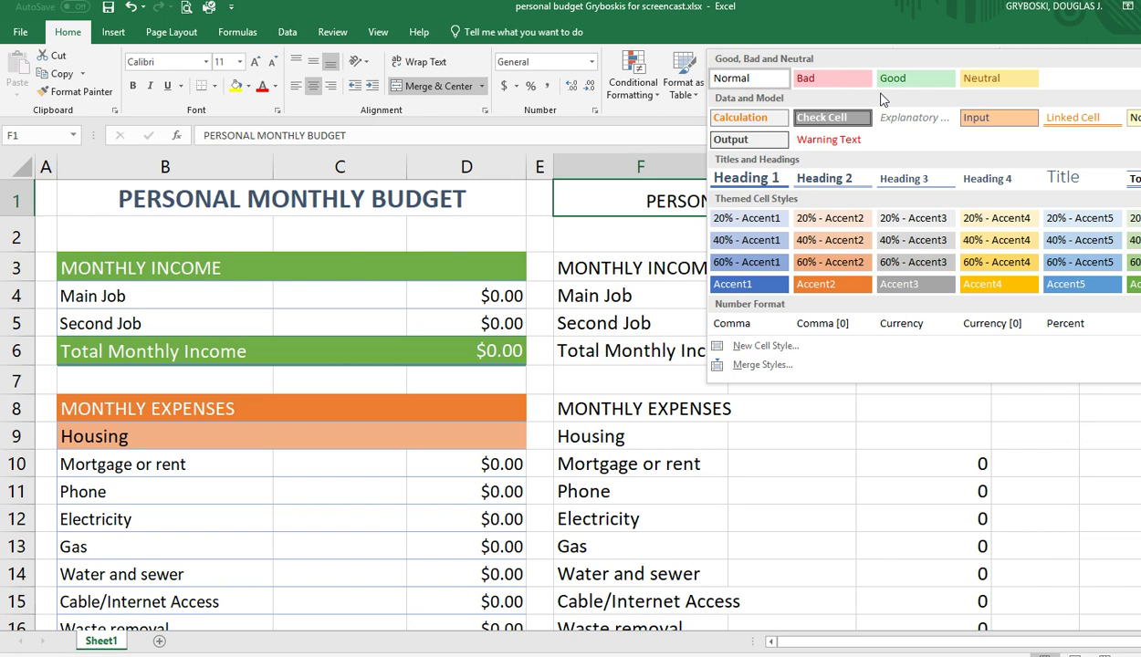
left_click(738, 180)
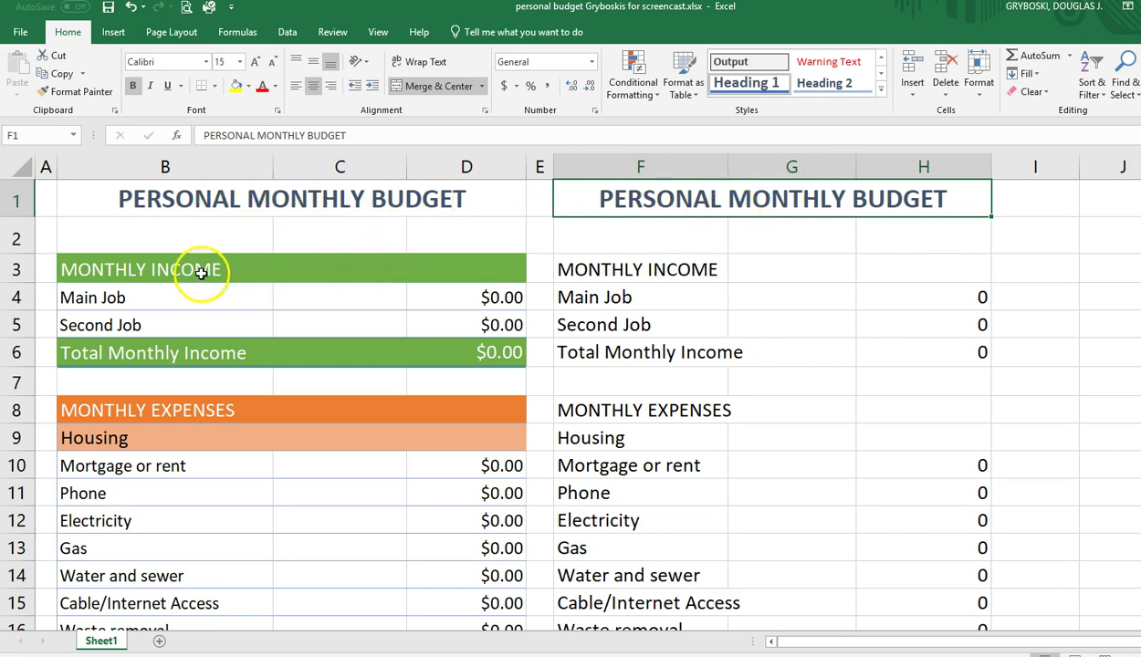
Apply the green Accent6 cell style to the copied MONTHLY INCOME header row, F3:H3.
left_click(596, 269)
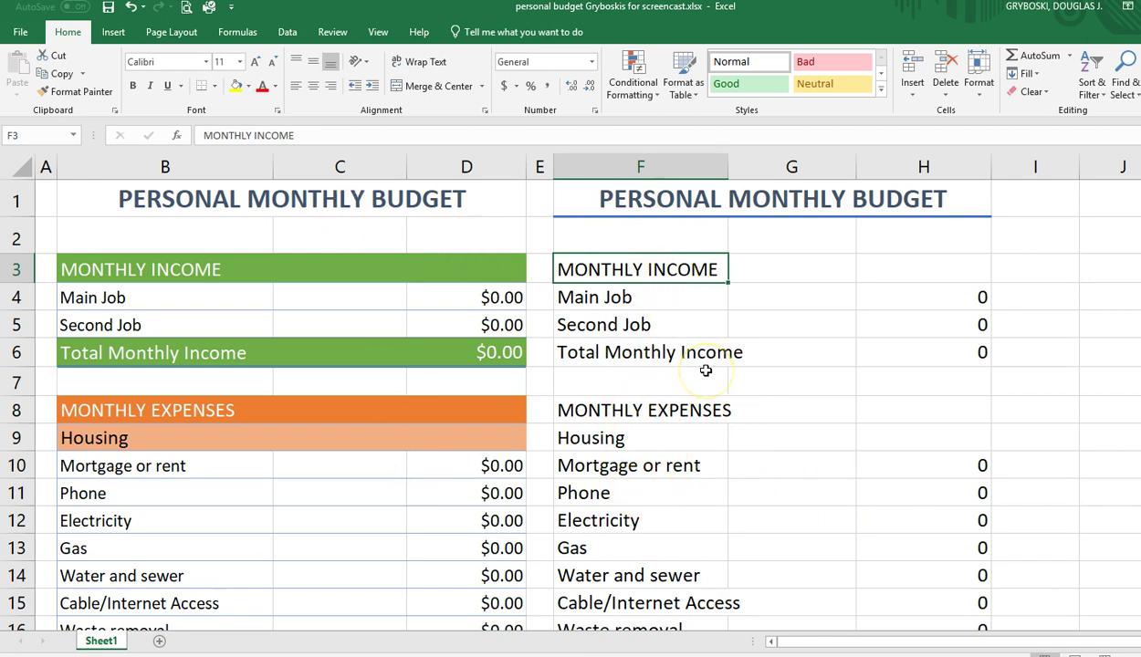
left_click(663, 273)
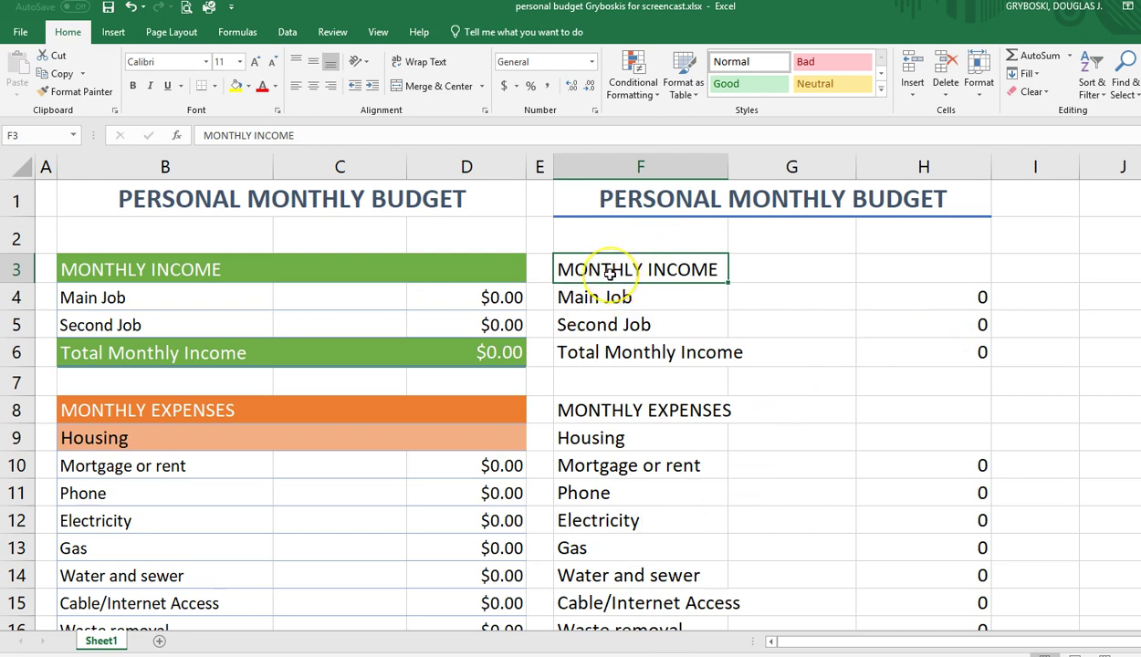
left_click_drag(607, 272, 938, 271)
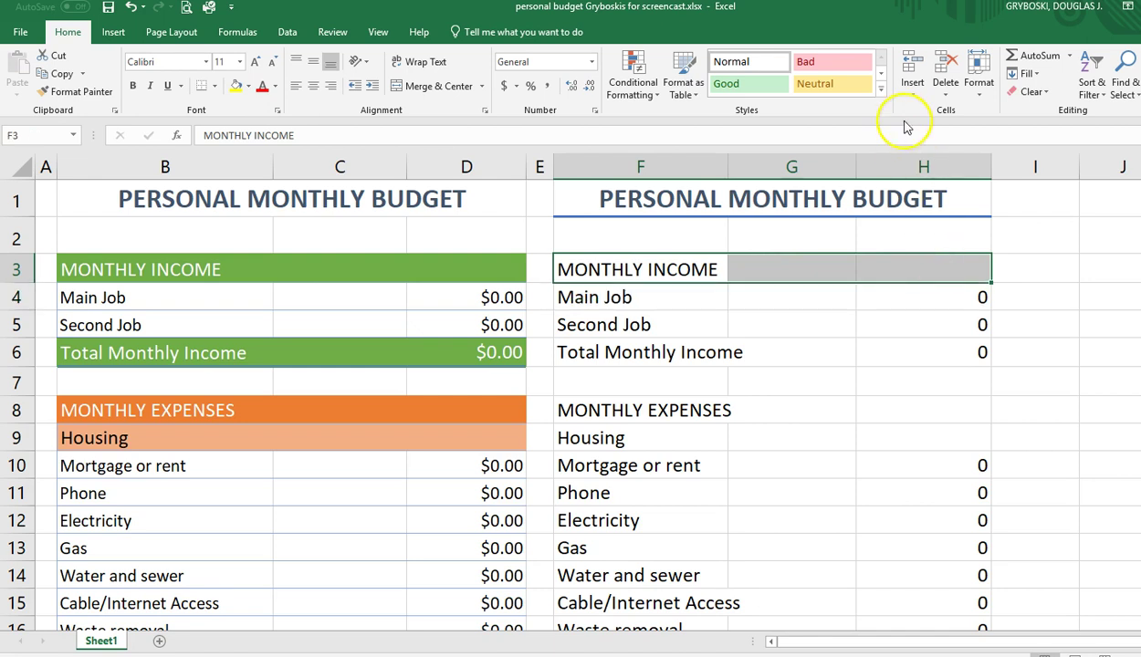
left_click(882, 93)
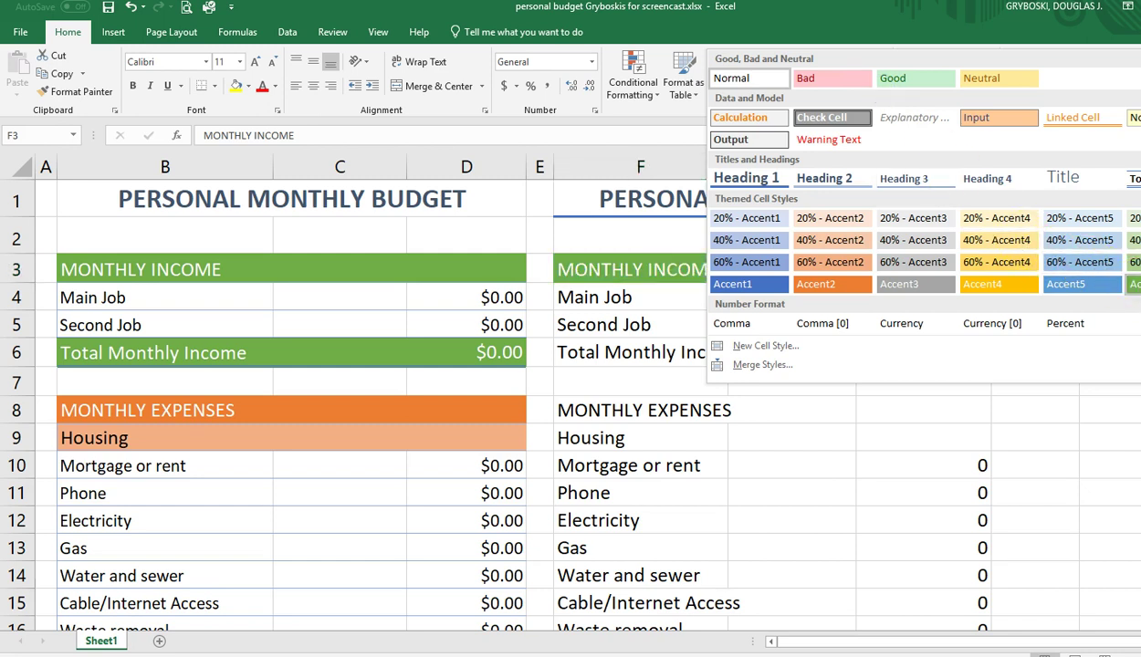
left_click(1134, 284)
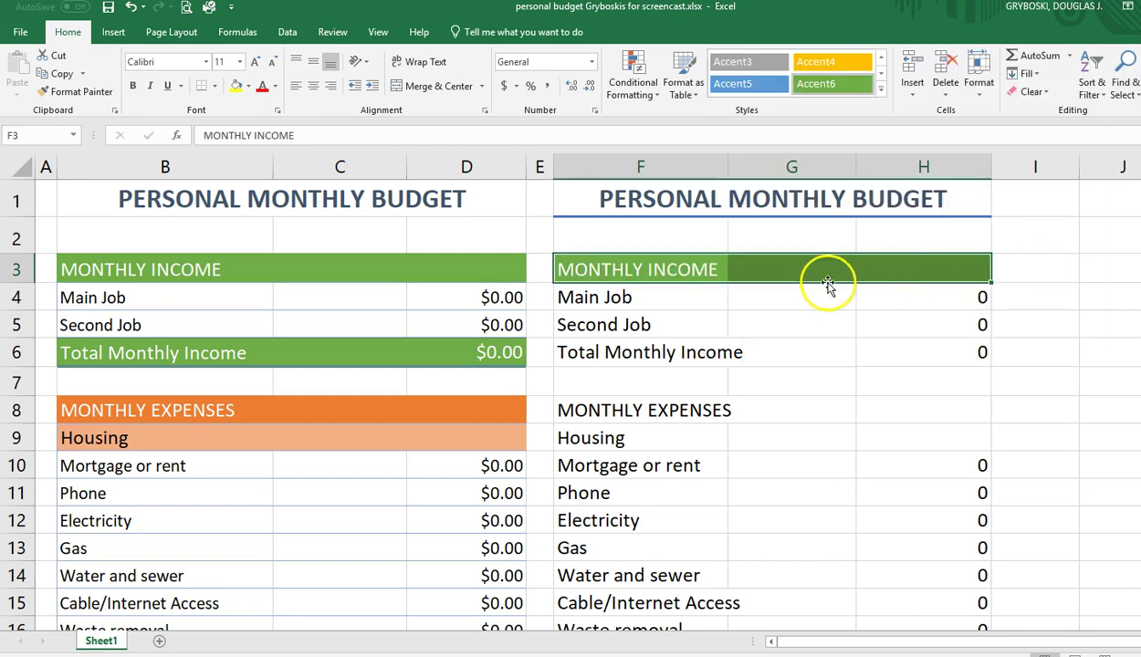
left_click(579, 284)
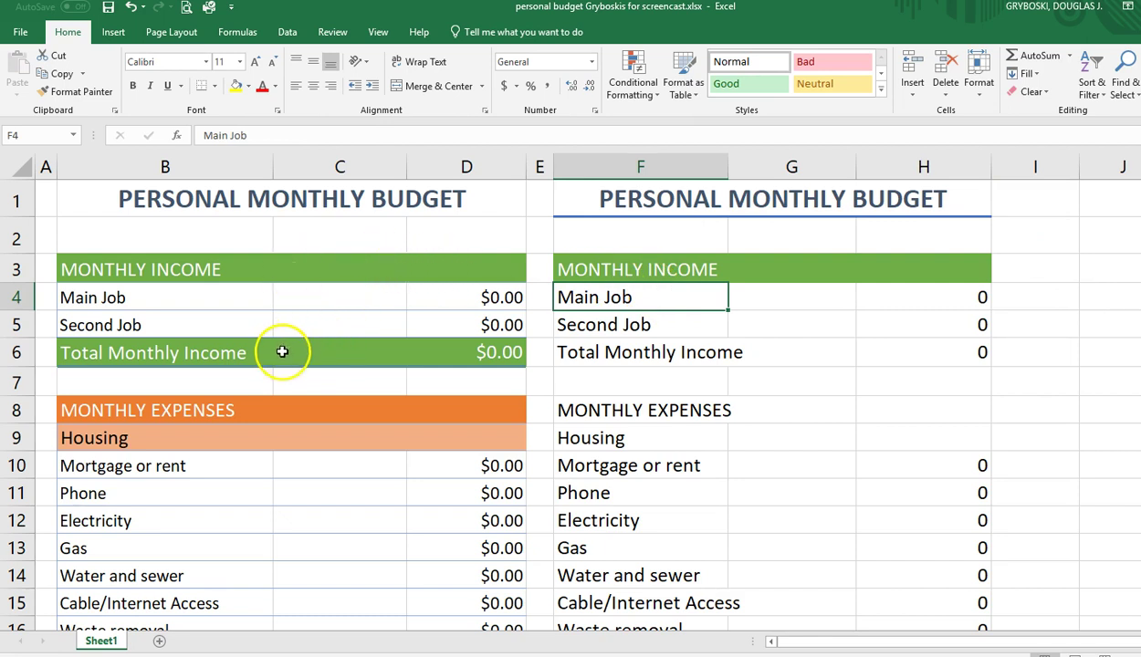
Apply the Accent6 cell style to the copied Total Monthly Income row, F6:H6, matching the original.
left_click(236, 271)
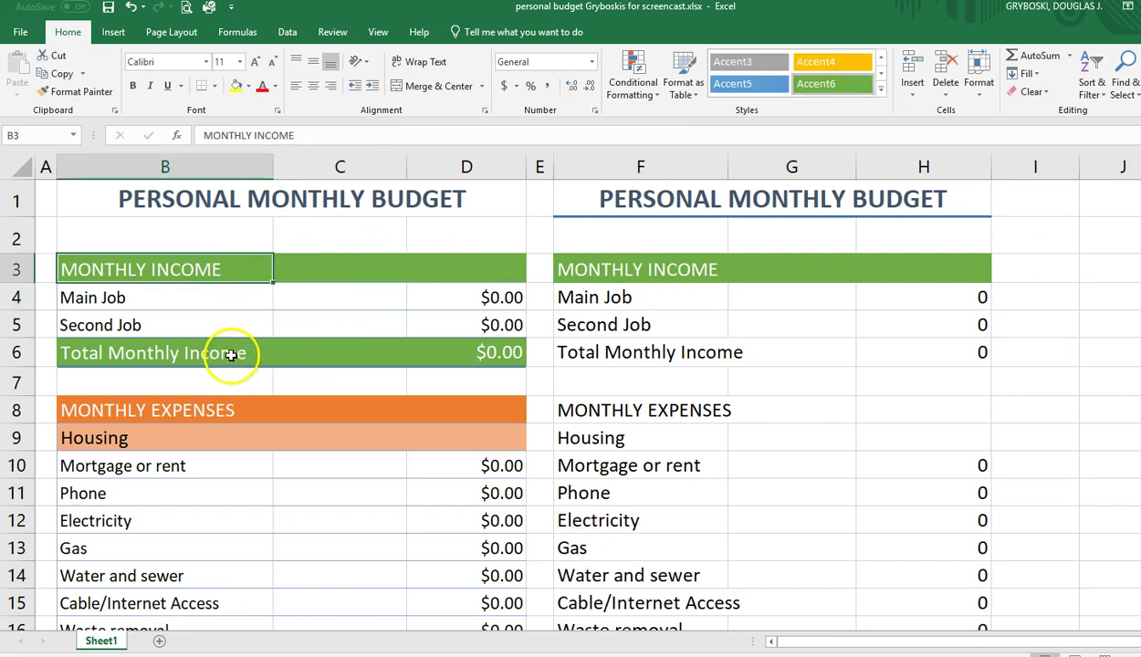
left_click(232, 354)
left_click_drag(589, 353, 948, 359)
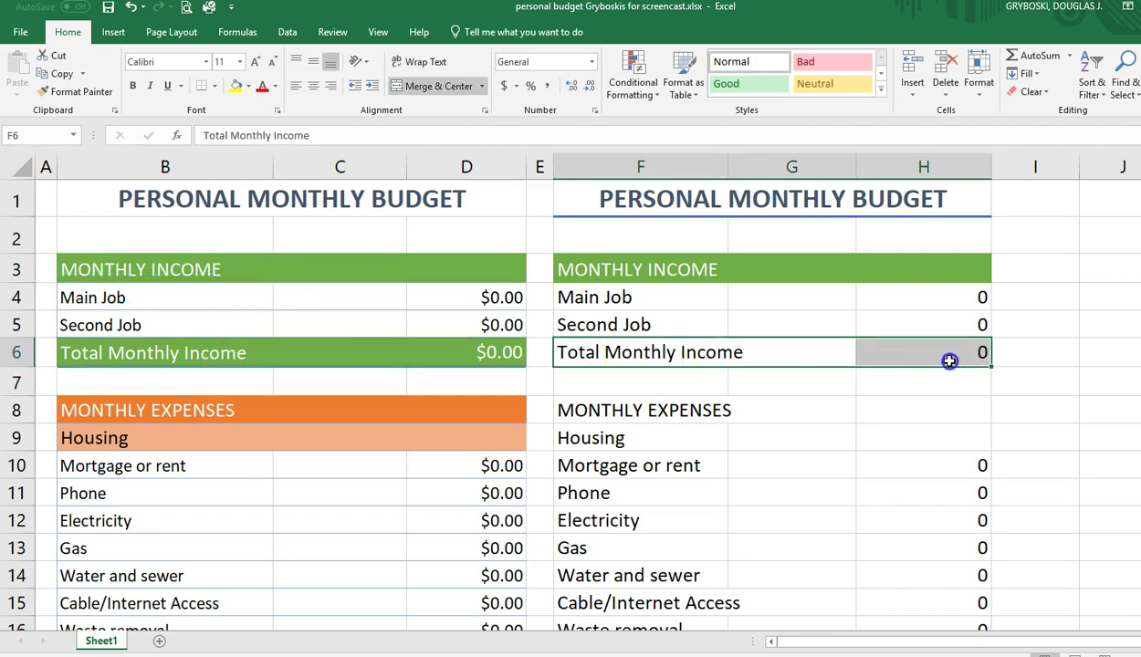
left_click(880, 92)
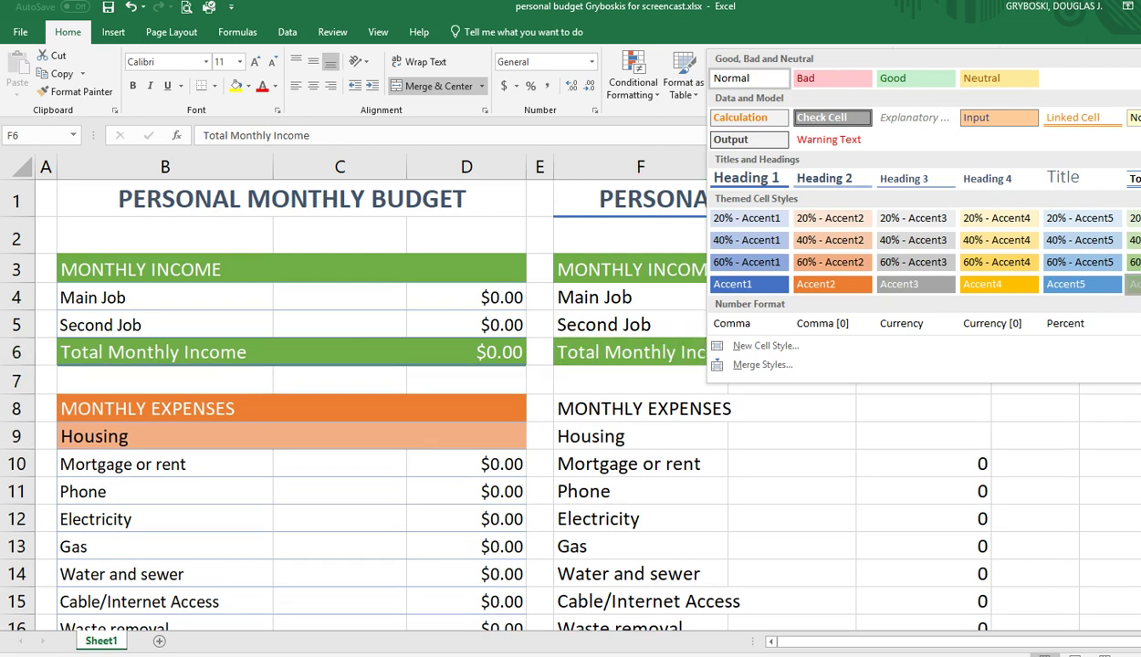
left_click(1133, 284)
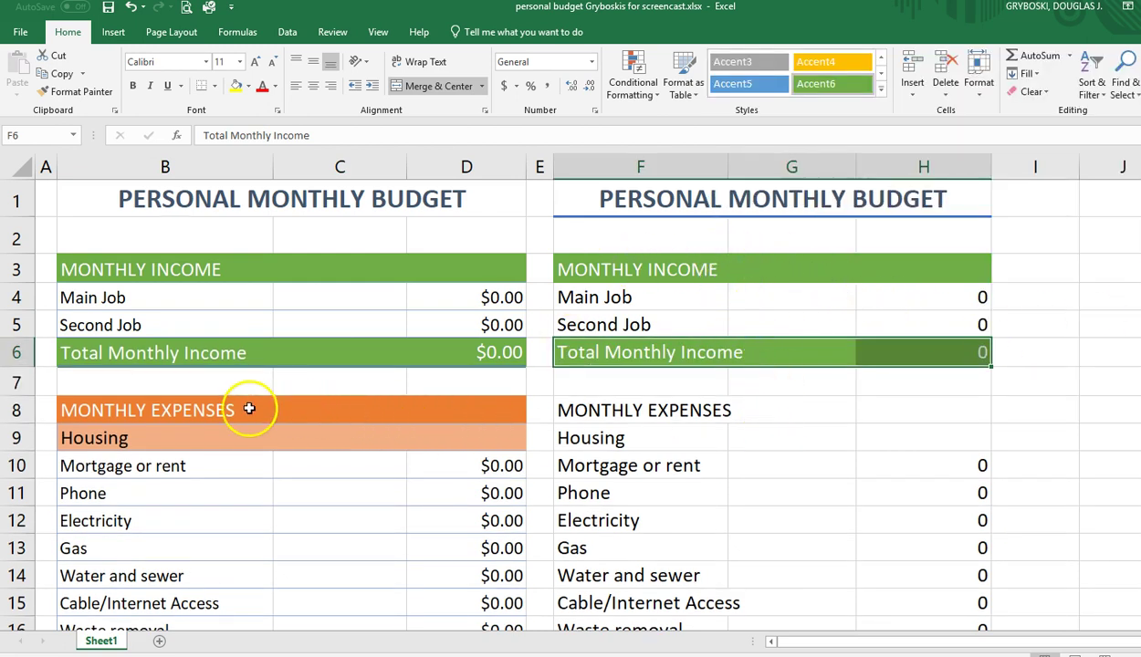
Apply the orange Accent2 cell style to the copied MONTHLY EXPENSES header row, F8:H8.
left_click_drag(624, 410, 964, 413)
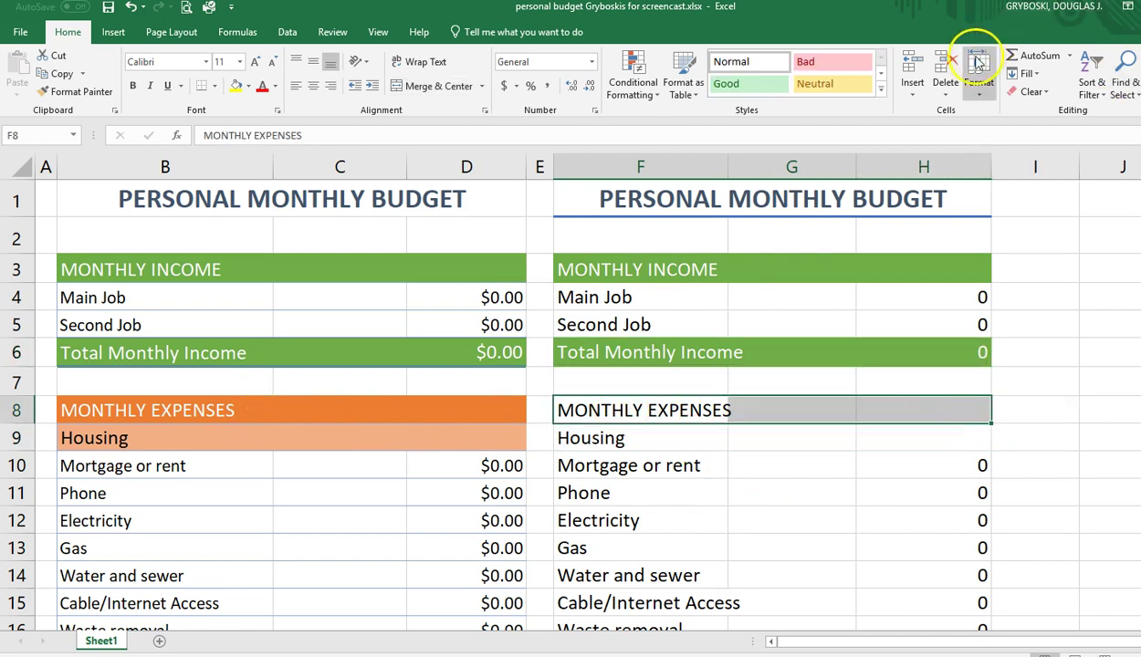
left_click(882, 94)
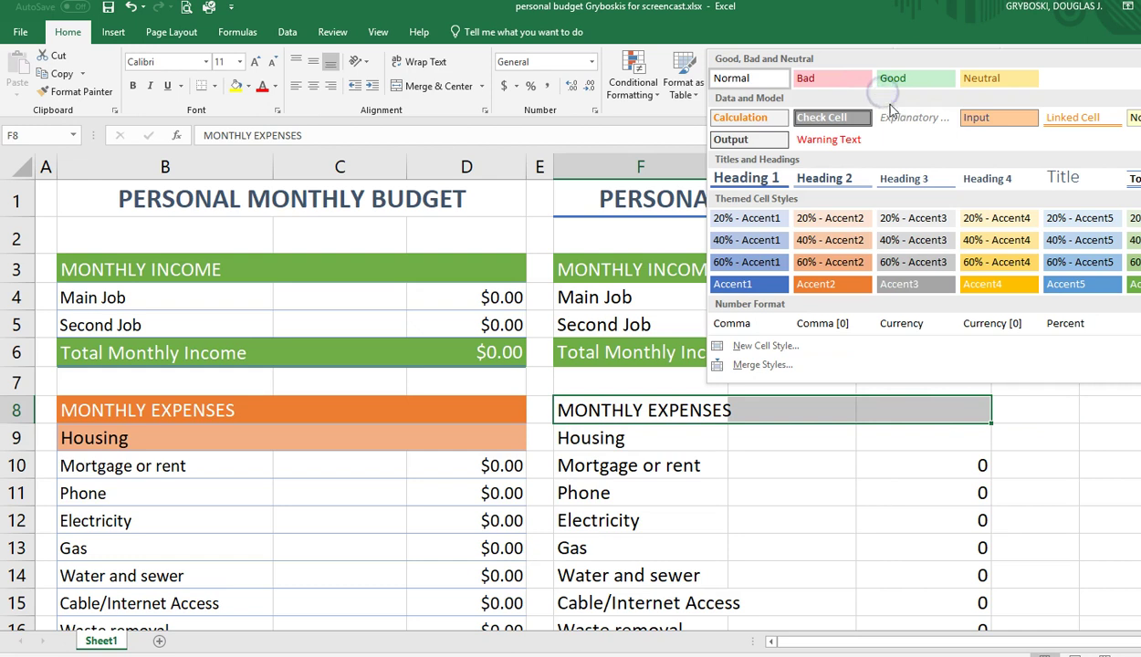
left_click(831, 283)
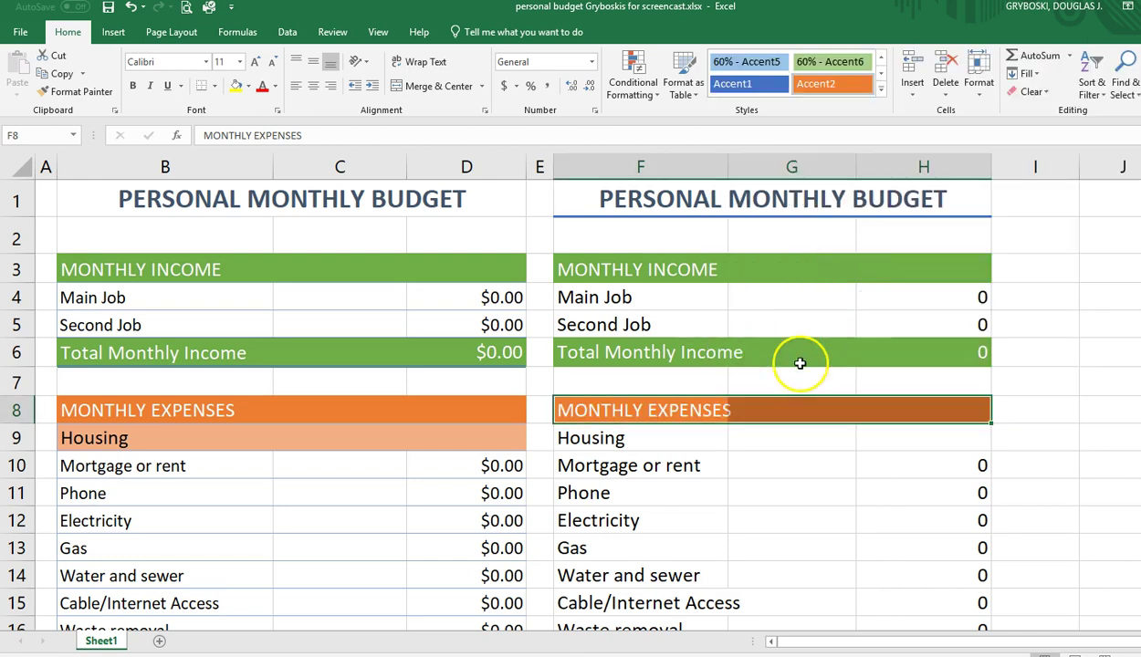
Apply the 60% - Accent2 cell style to the copied Housing heading row, F9:H9.
scroll(726, 430, "down", 2)
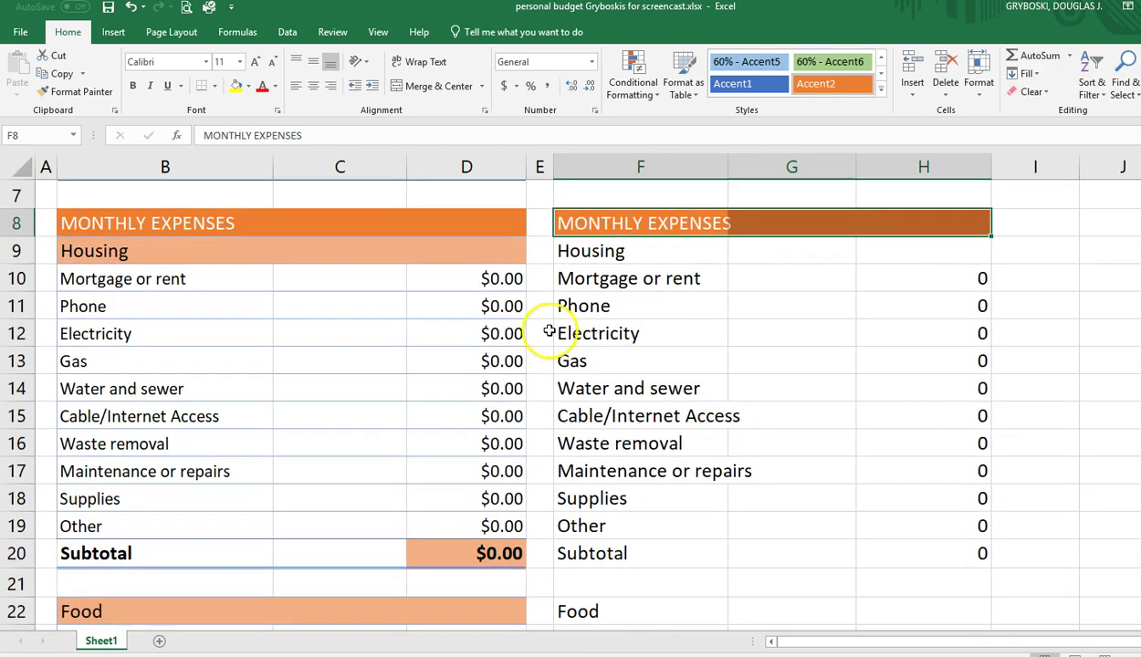
left_click(614, 255)
left_click_drag(674, 251, 940, 252)
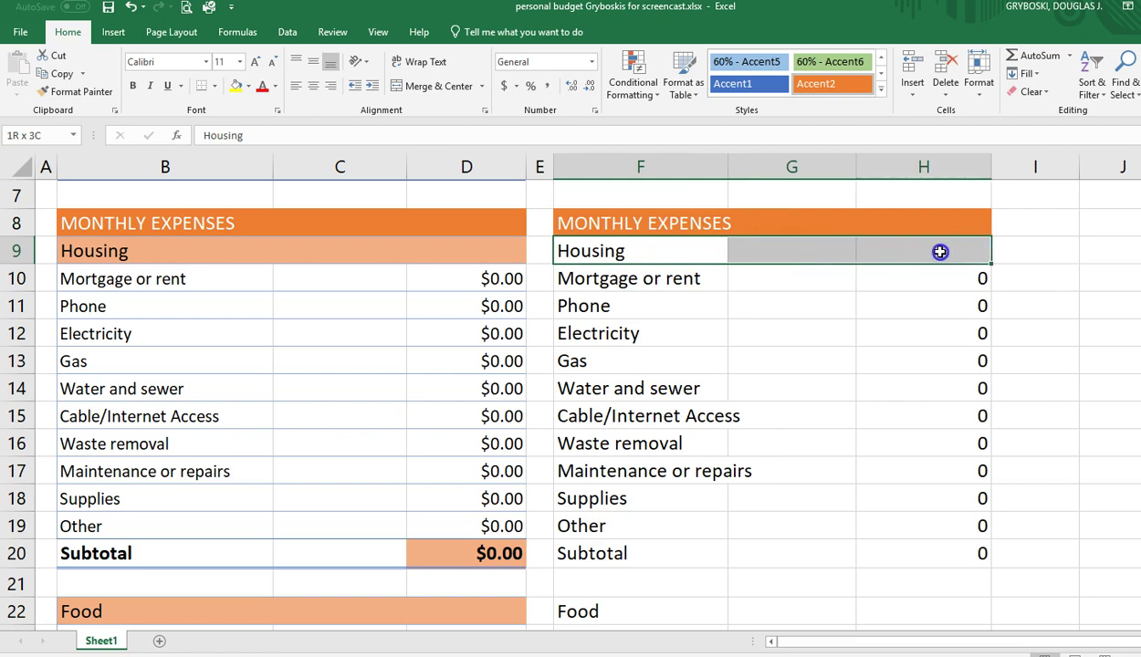
left_click(881, 89)
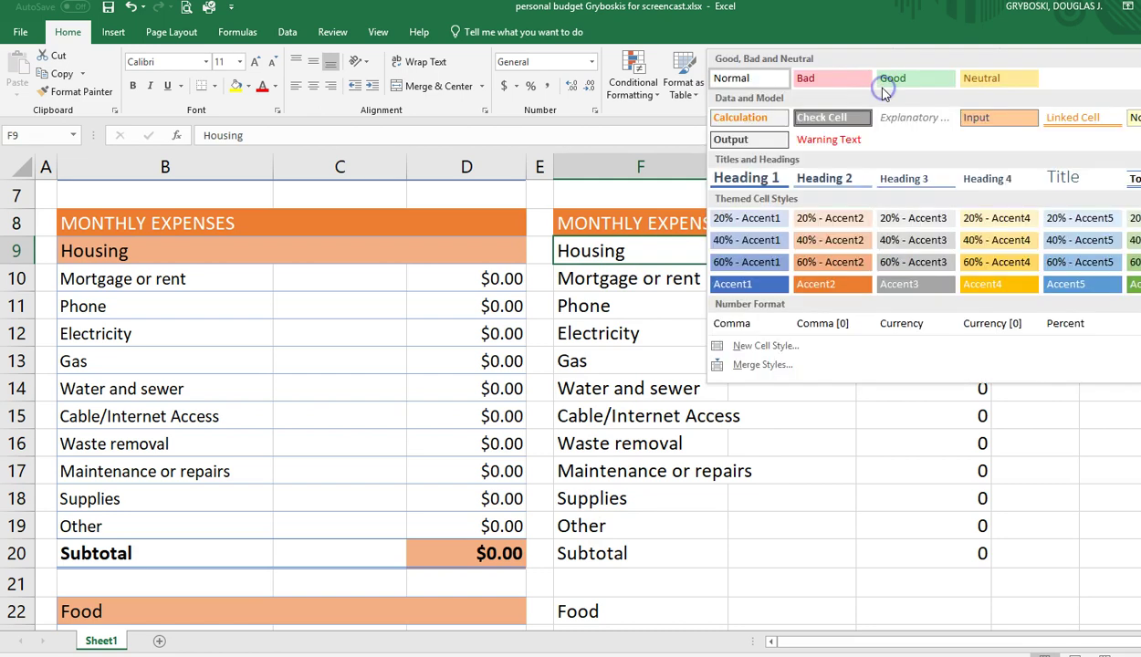
left_click(828, 262)
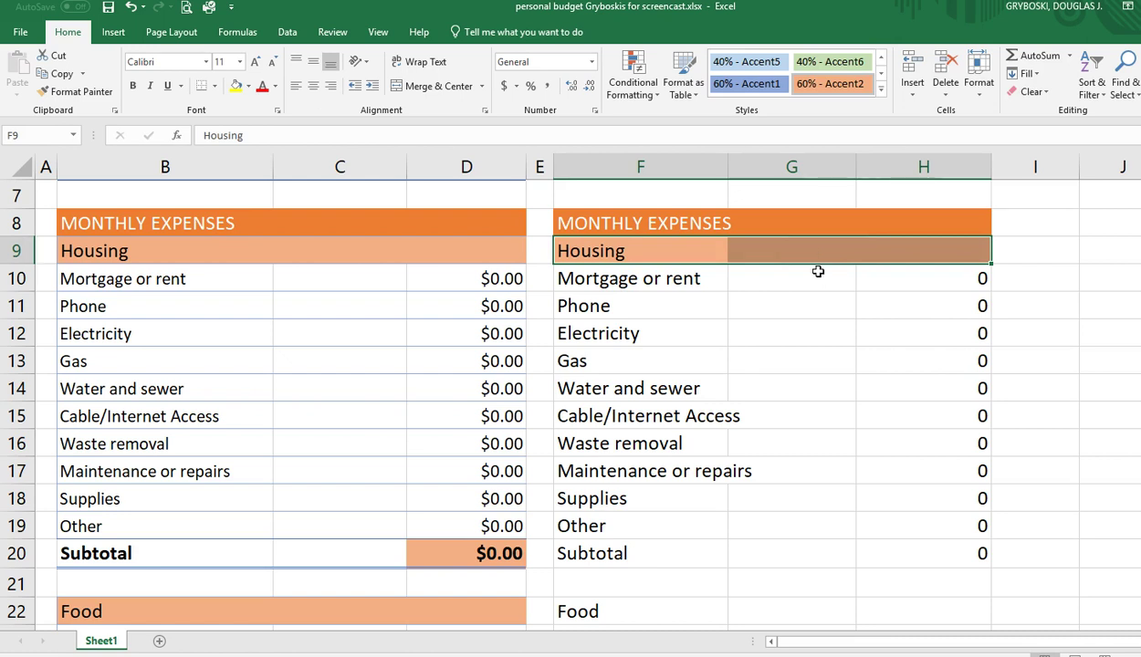
Apply the 60% - Accent2 cell style to the copied Housing Subtotal row, F20:H20.
left_click(593, 557)
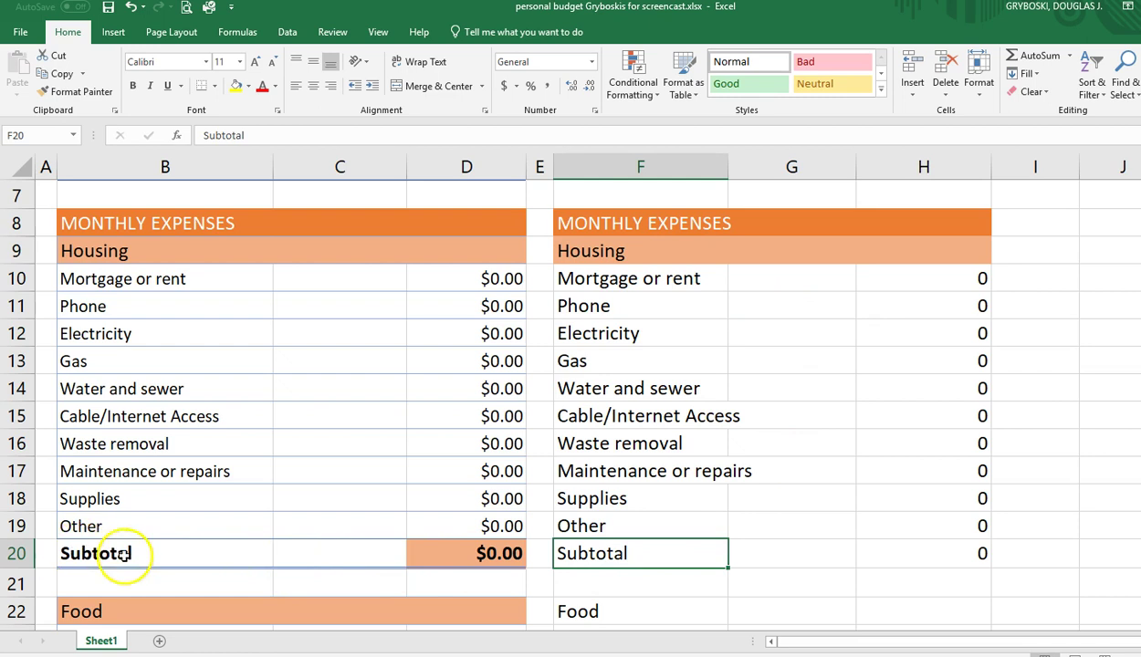
left_click_drag(616, 555, 921, 557)
left_click(881, 89)
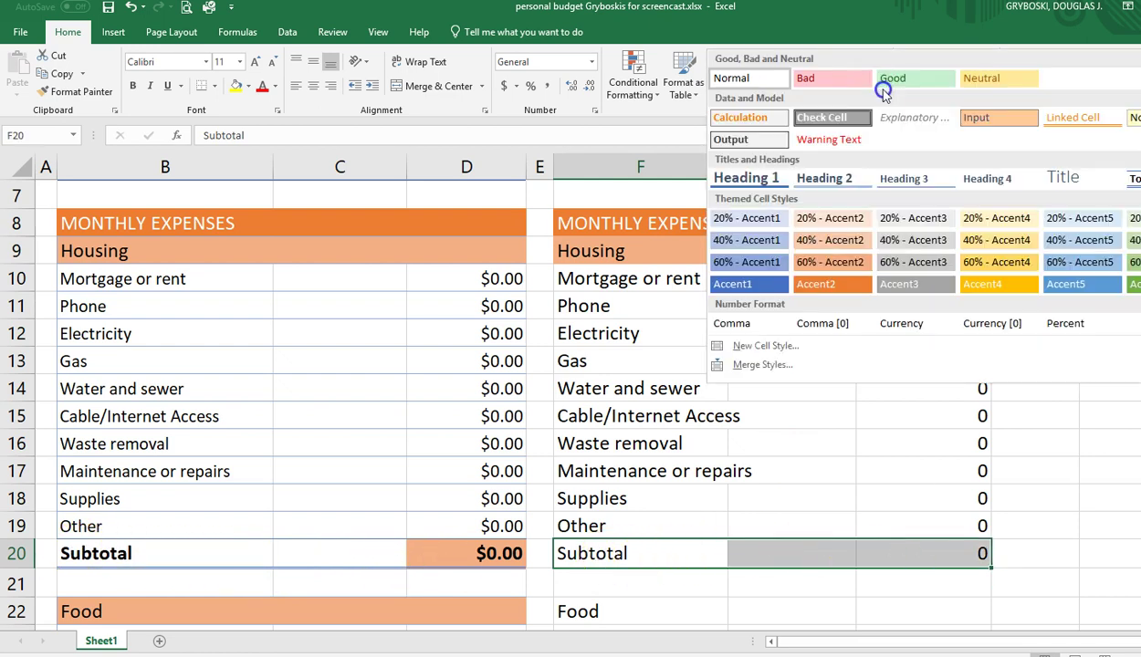
left_click(827, 260)
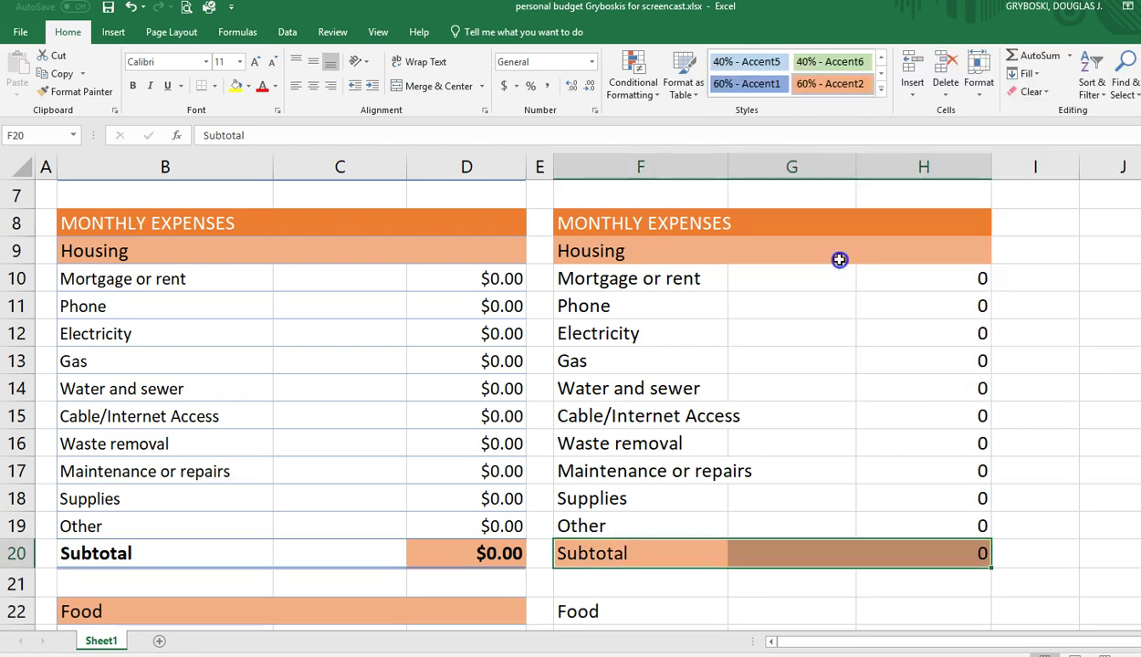
scroll(790, 540, "down", 2)
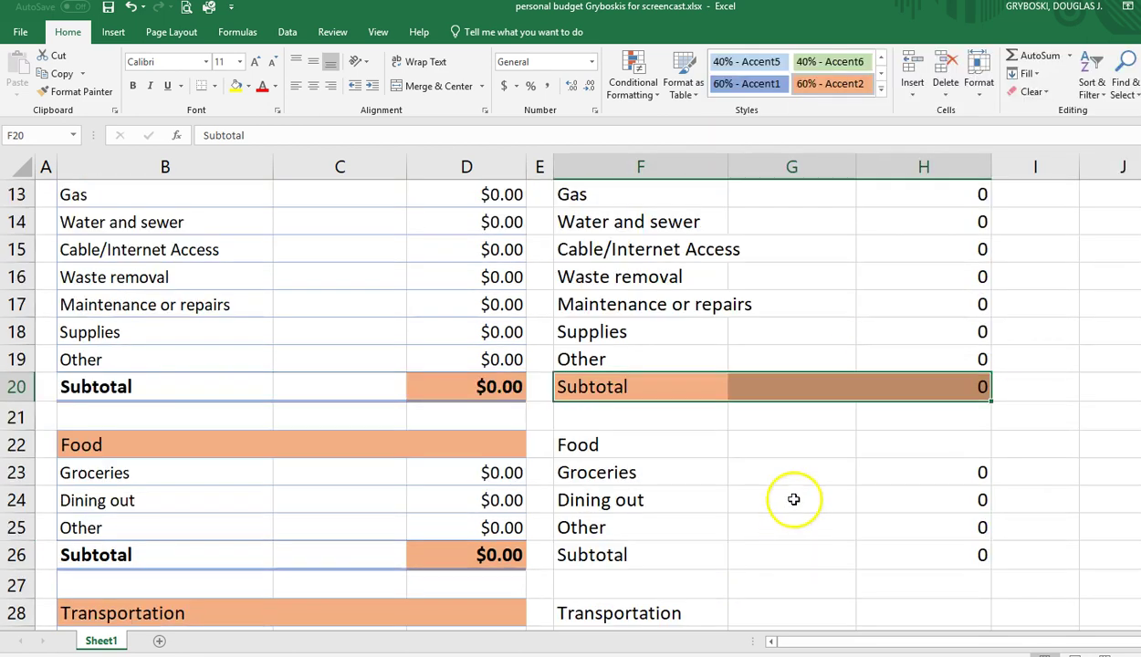
Add the Total cell style to the copied Housing Subtotal row, F20:H20, matching the original subtotal in D20.
left_click(931, 393)
left_click(479, 387)
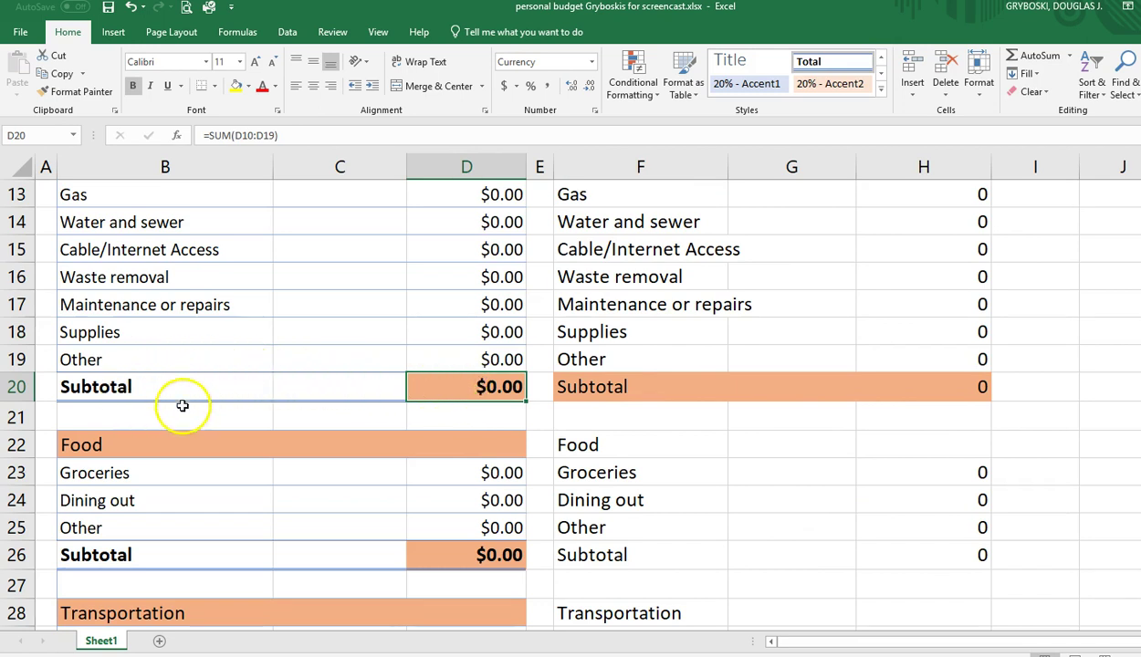
left_click_drag(575, 387, 922, 389)
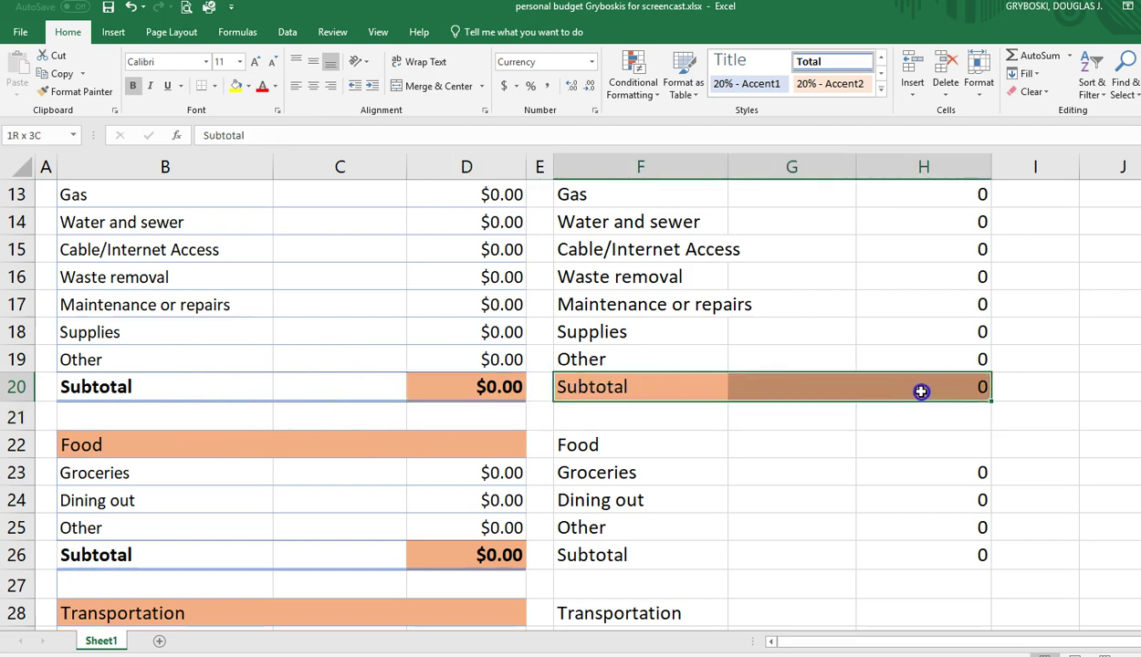
left_click(882, 93)
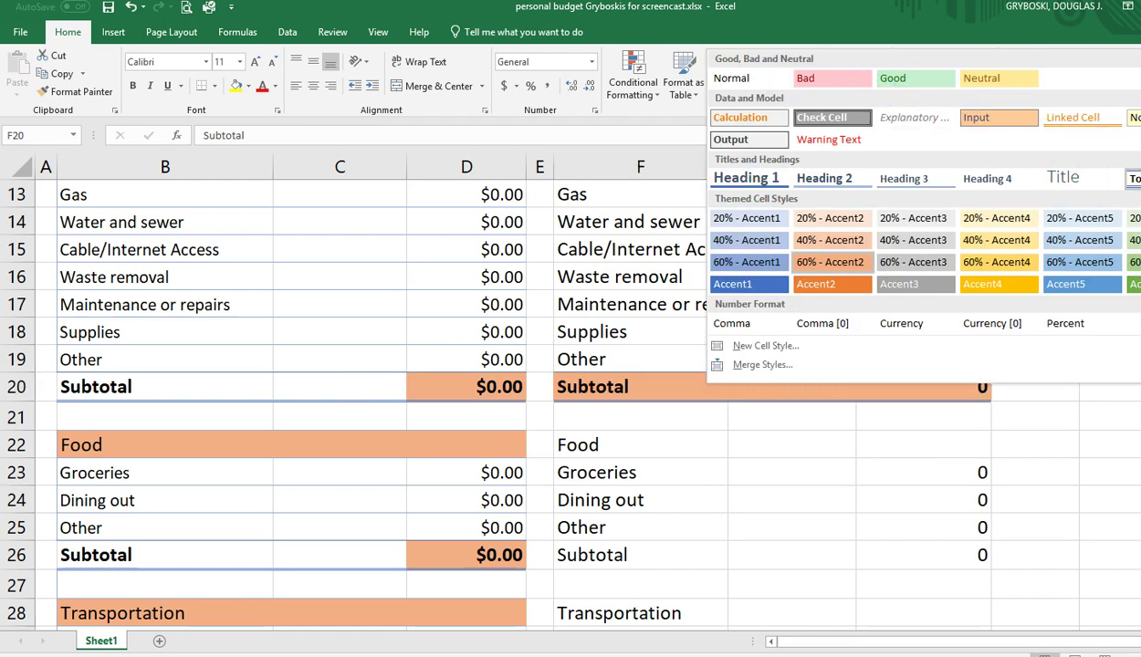
left_click(1135, 178)
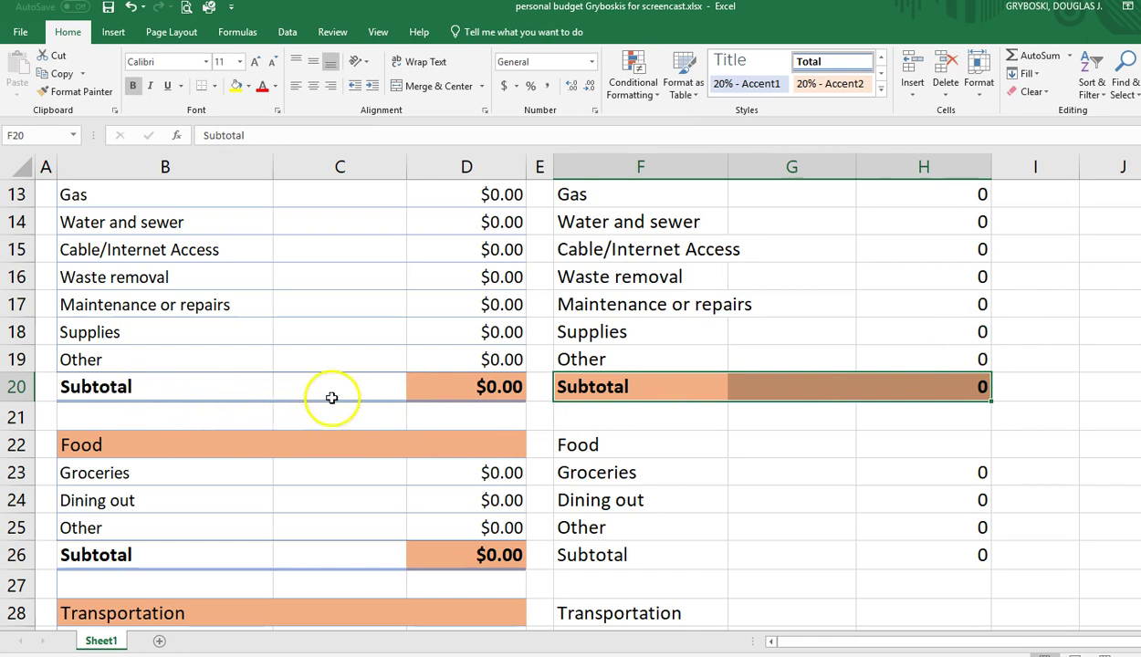
left_click(481, 401)
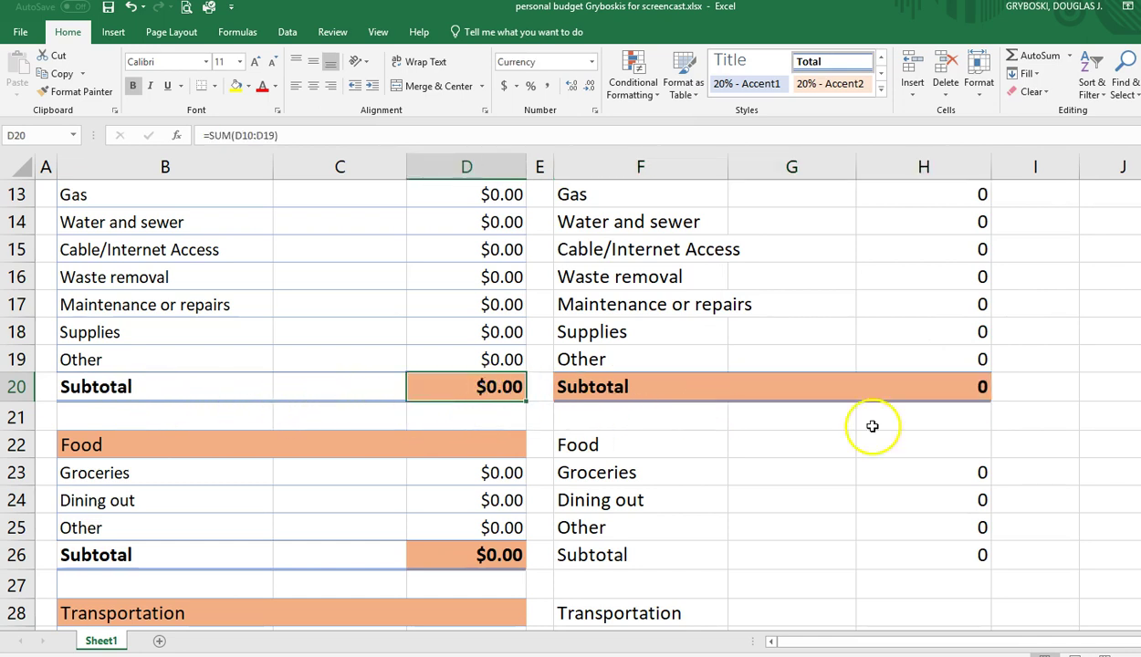
Compare the fill and number formatting of the copied Housing Subtotal row with the original row.
left_click(901, 365)
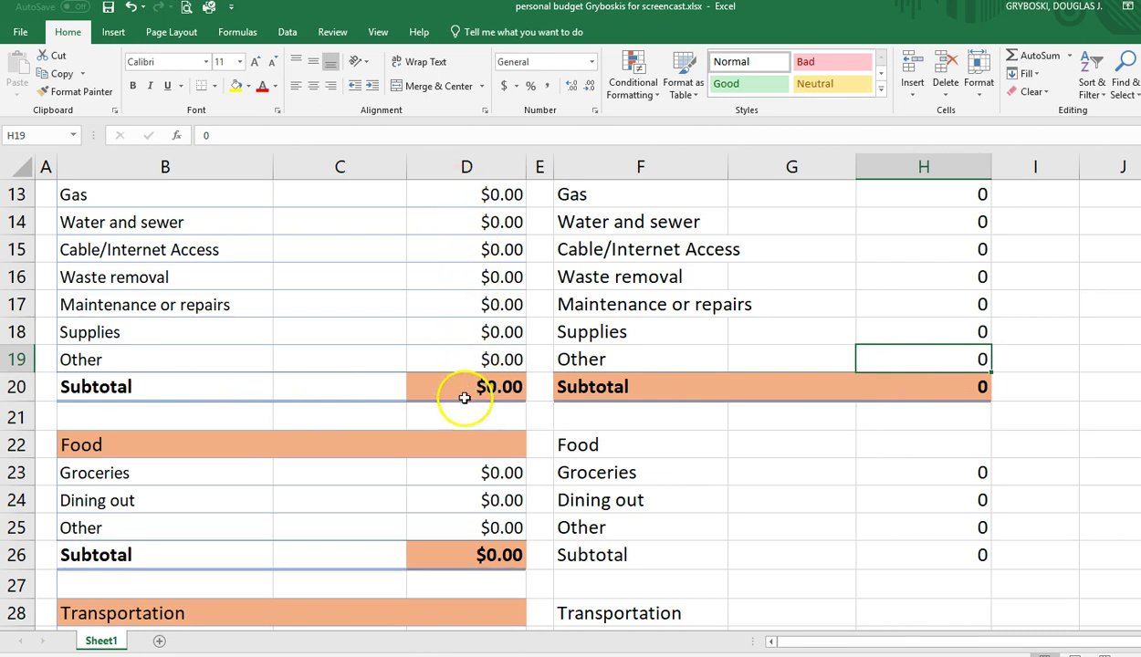
left_click(885, 416)
scroll(895, 413, "up", 2)
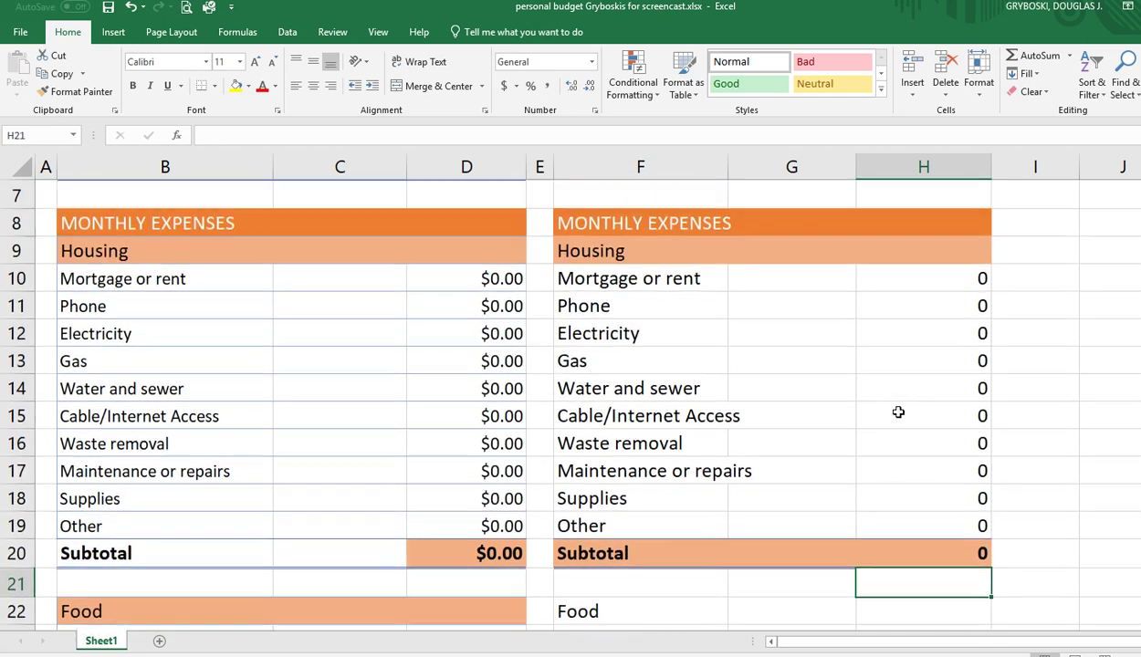
scroll(897, 413, "down", 1)
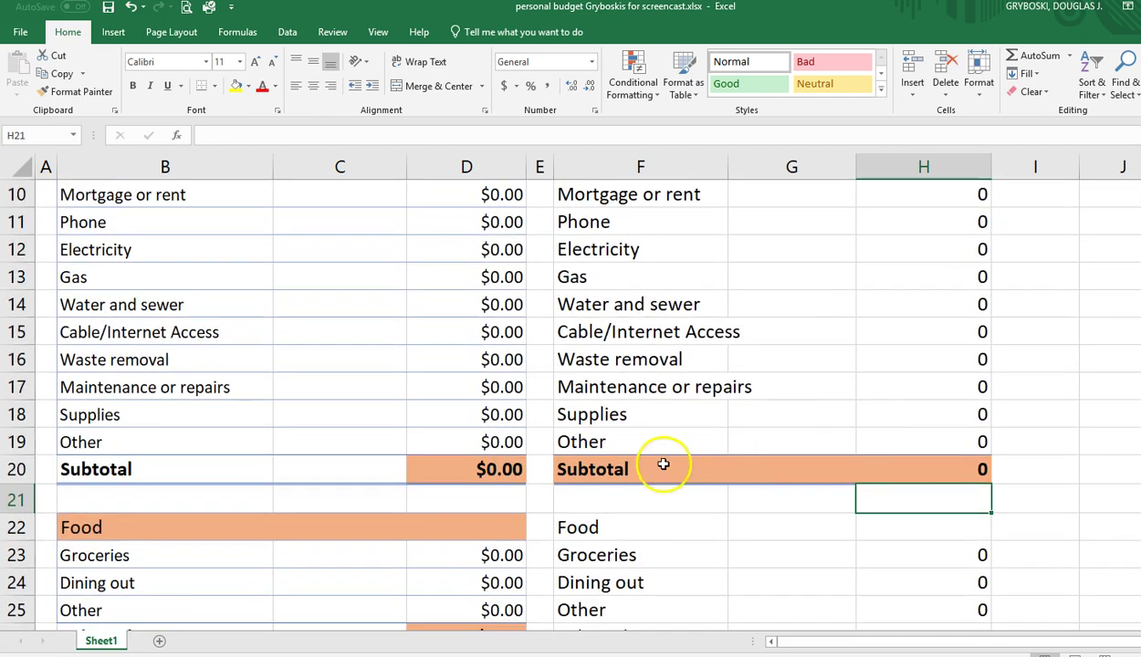
left_click(630, 468)
left_click_drag(774, 473, 837, 476)
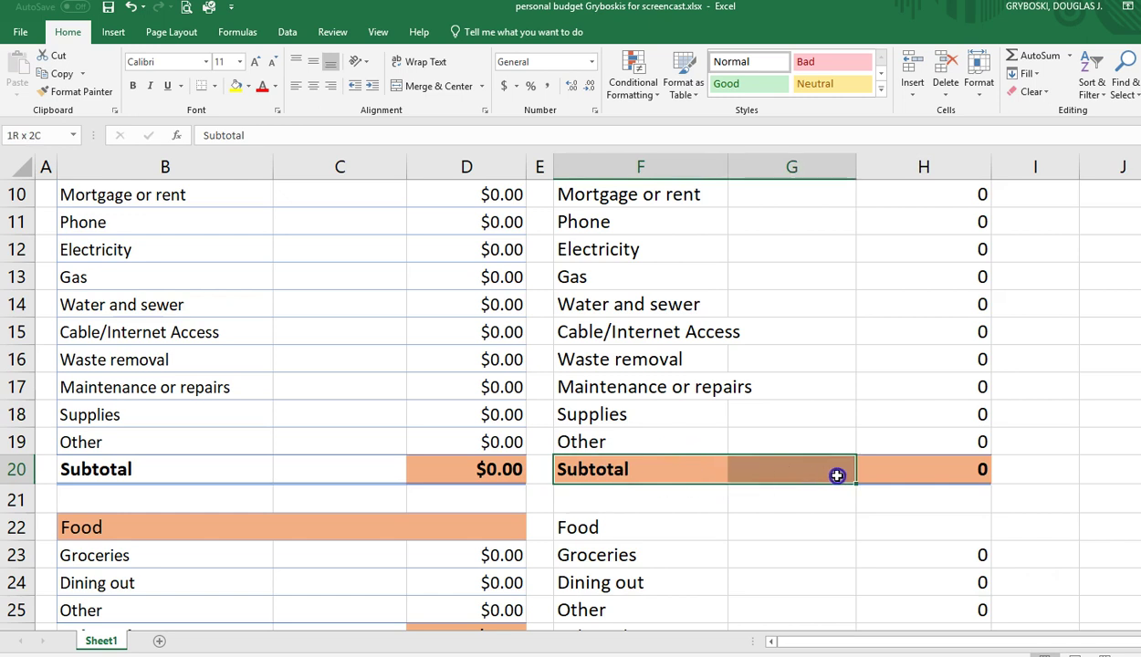
left_click_drag(837, 475, 840, 478)
left_click(875, 502)
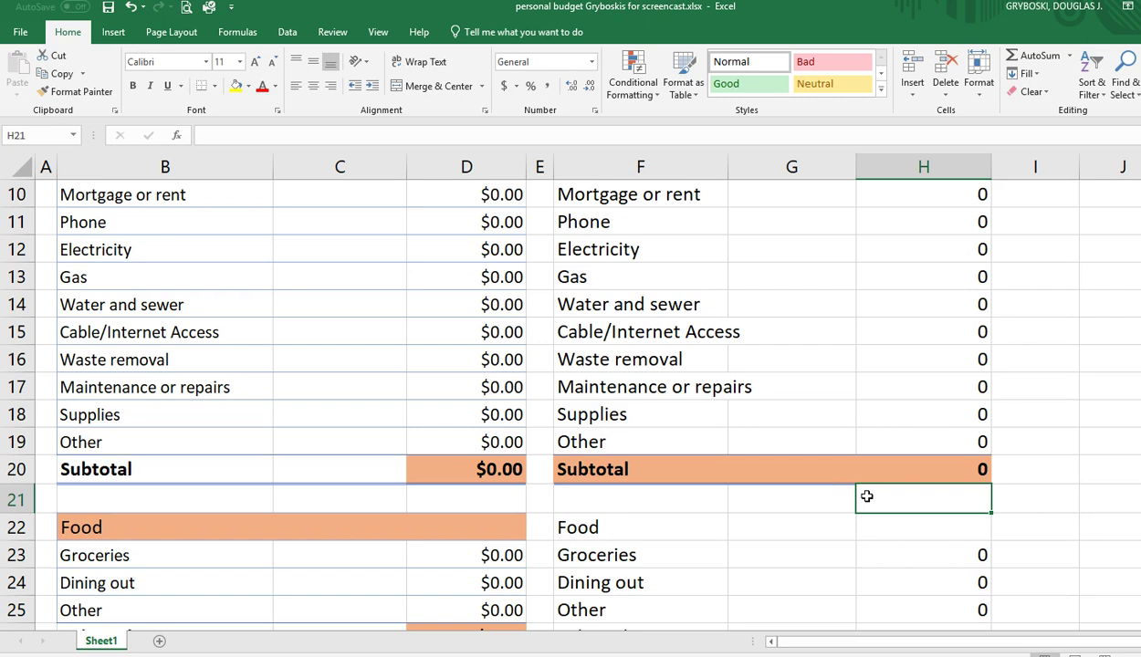
Apply the Accounting number format to the copied Main Job amount in H4.
scroll(867, 496, "down", 1)
scroll(866, 495, "up", 4)
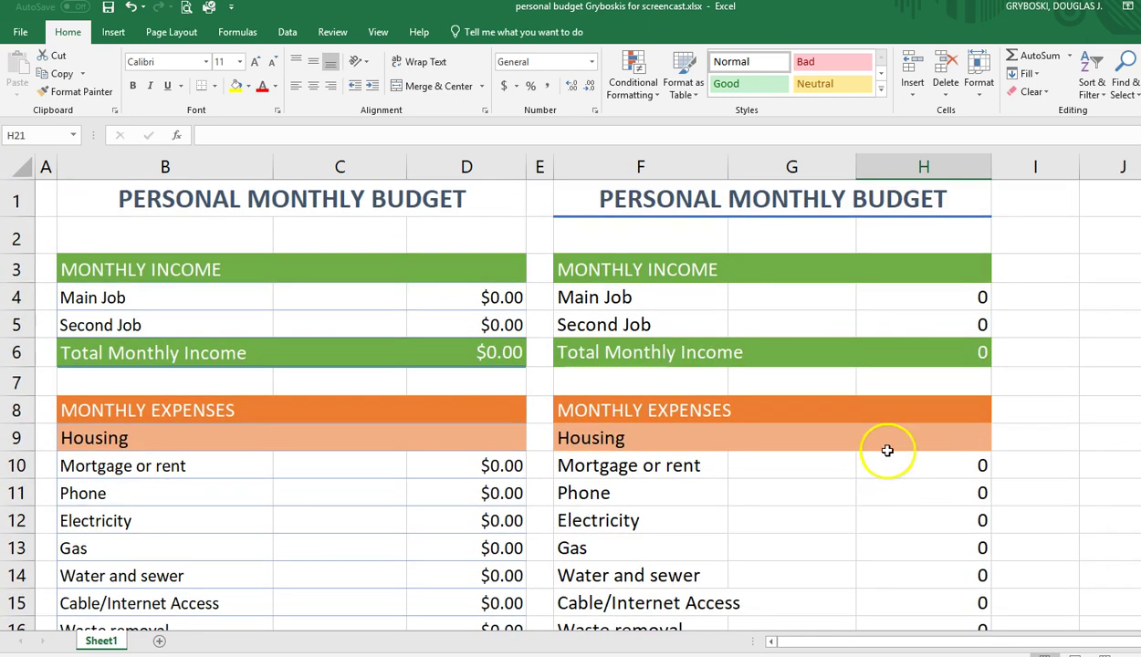
left_click(500, 298)
left_click(942, 295)
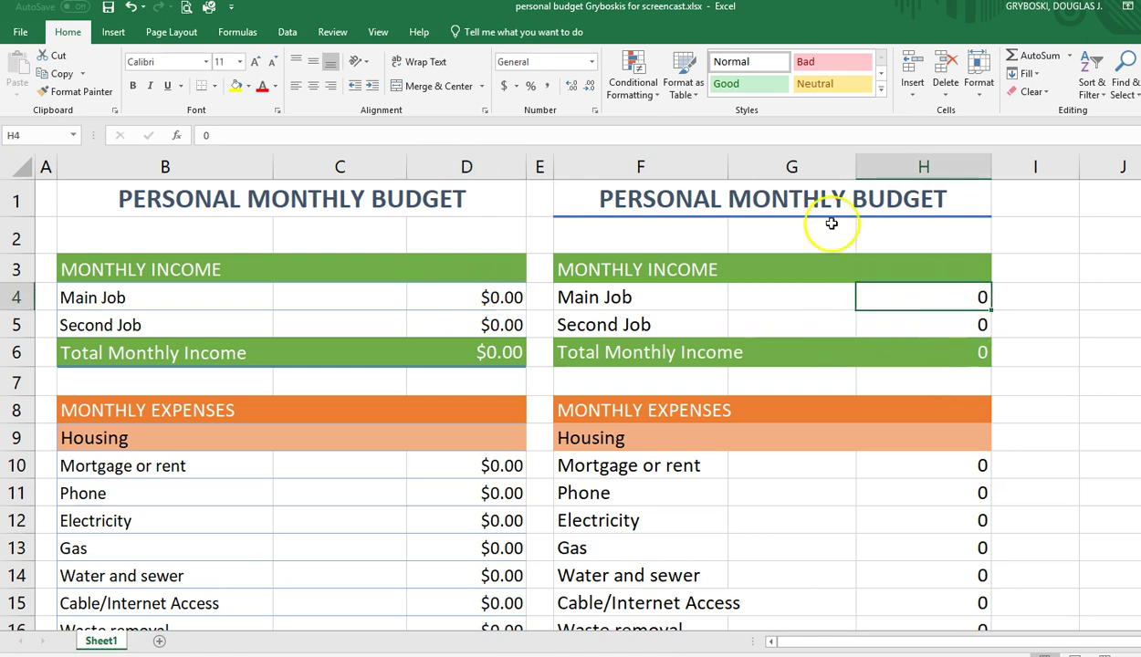
left_click(504, 86)
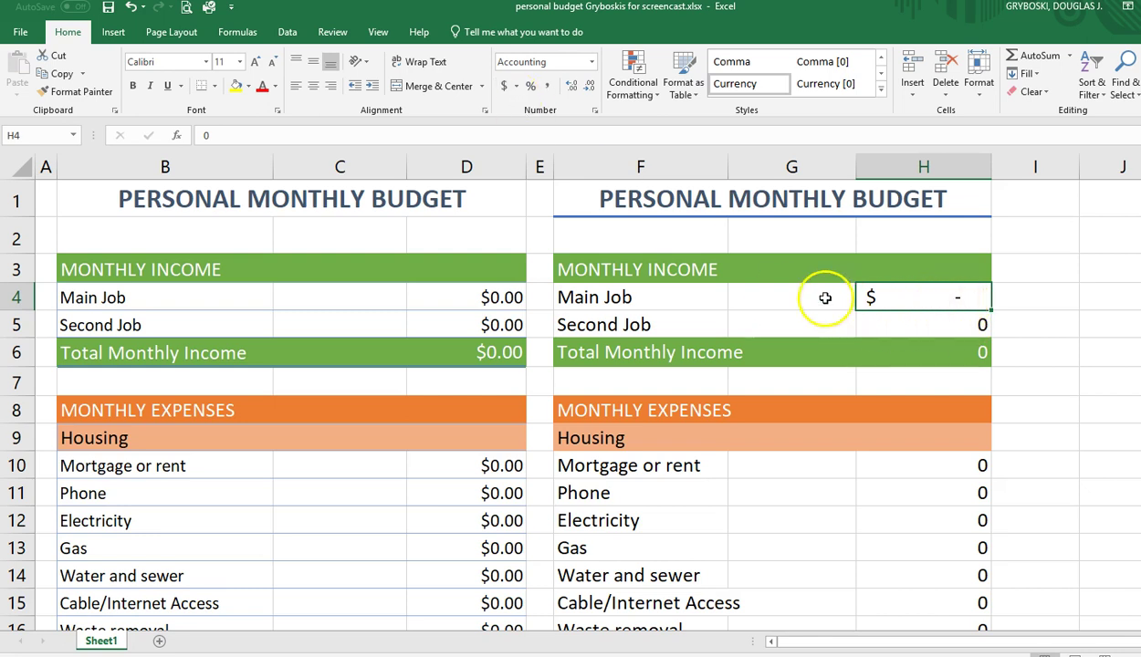
double_click(954, 303)
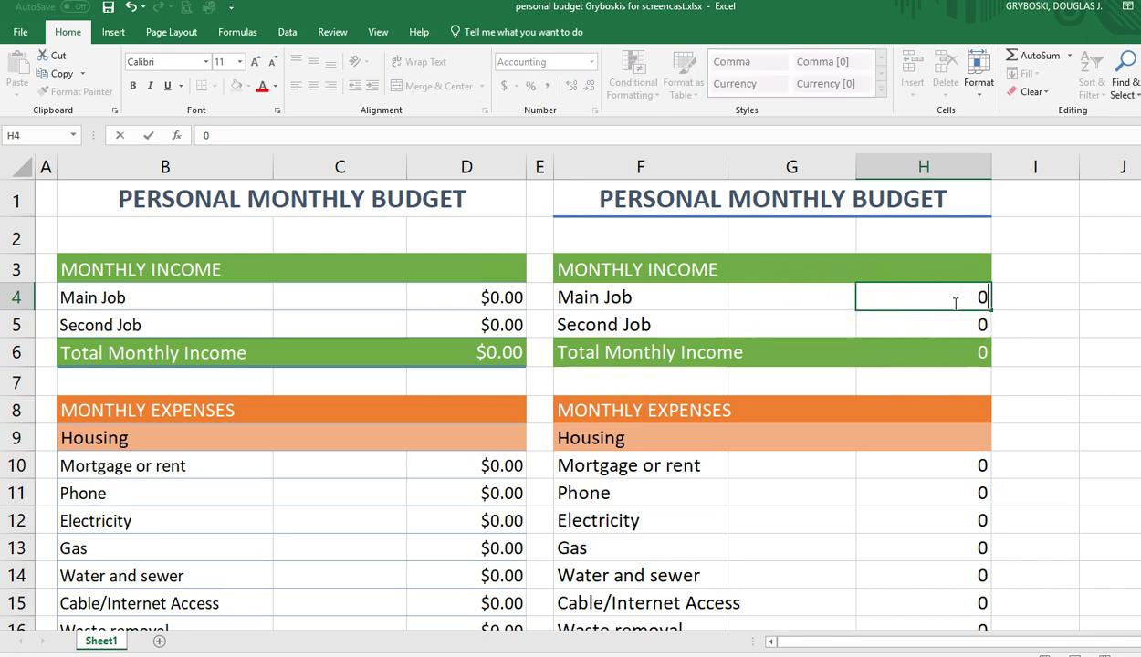
key("Return")
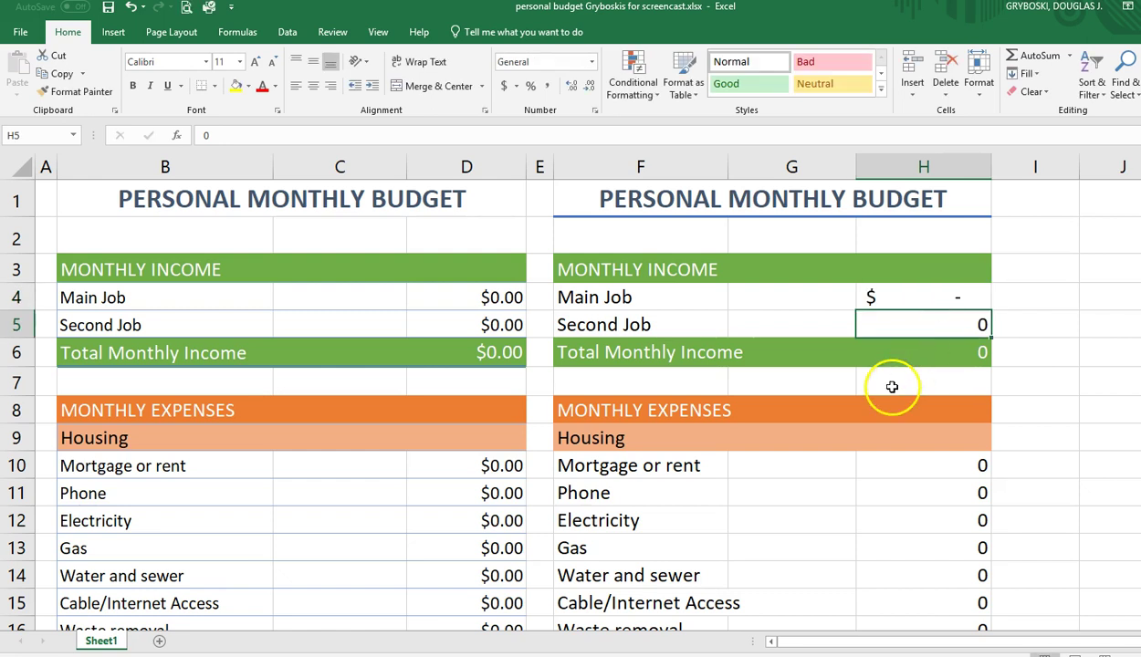
Change the number format of the copied Main Job amount in H4 to Currency, matching the original in D4.
left_click(485, 296)
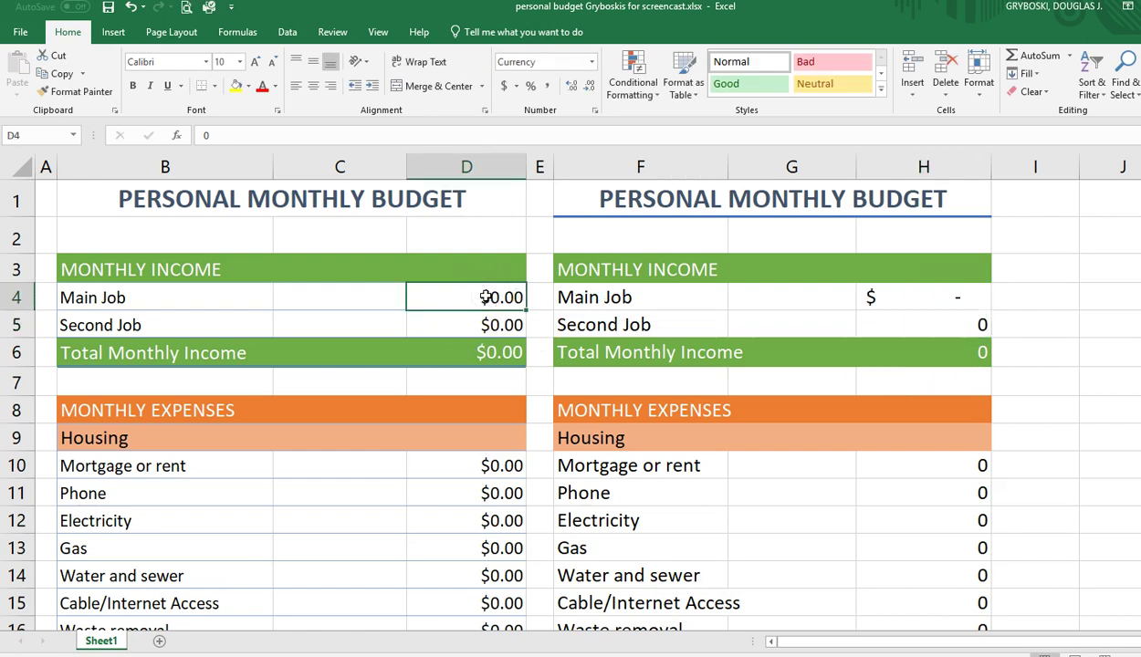
left_click(896, 296)
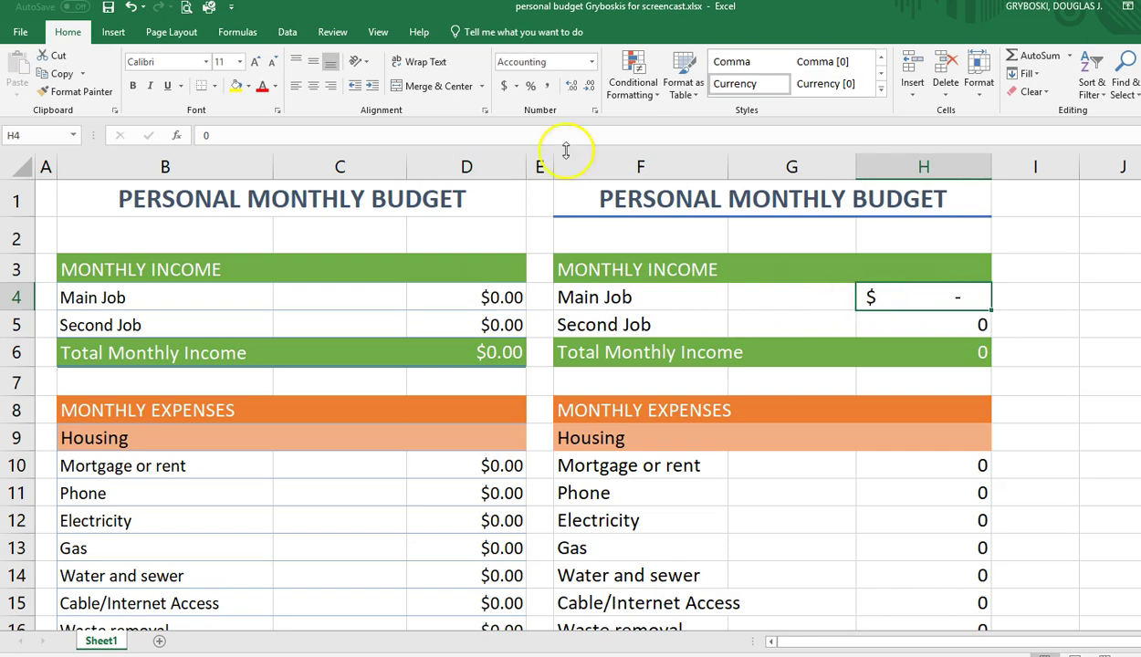
left_click(592, 62)
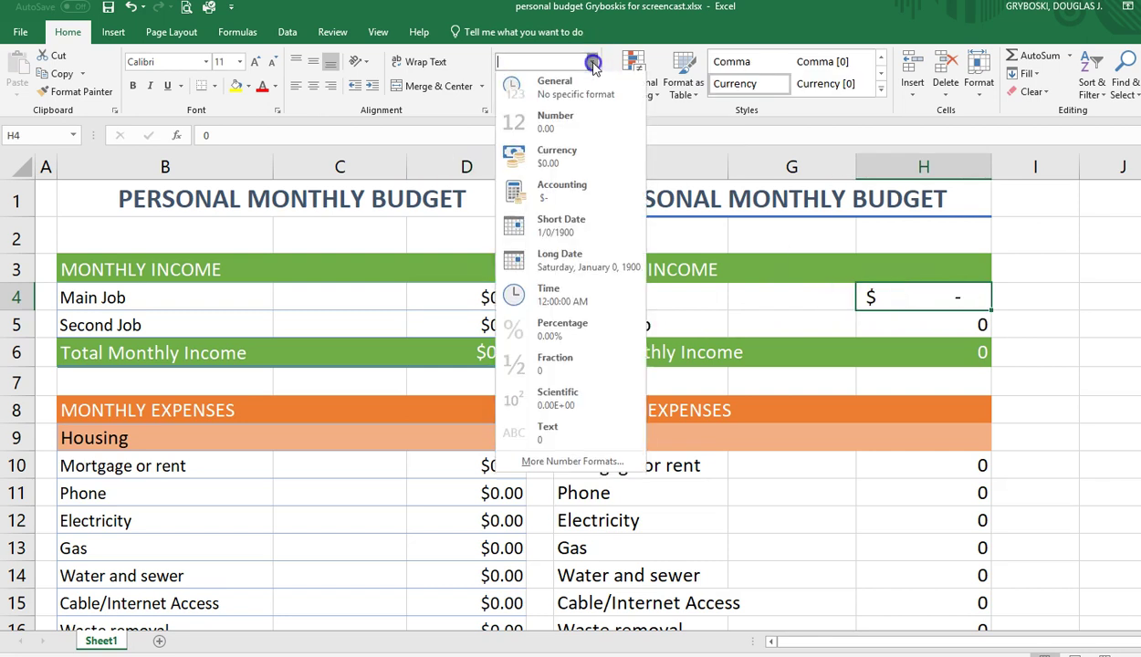
left_click(555, 159)
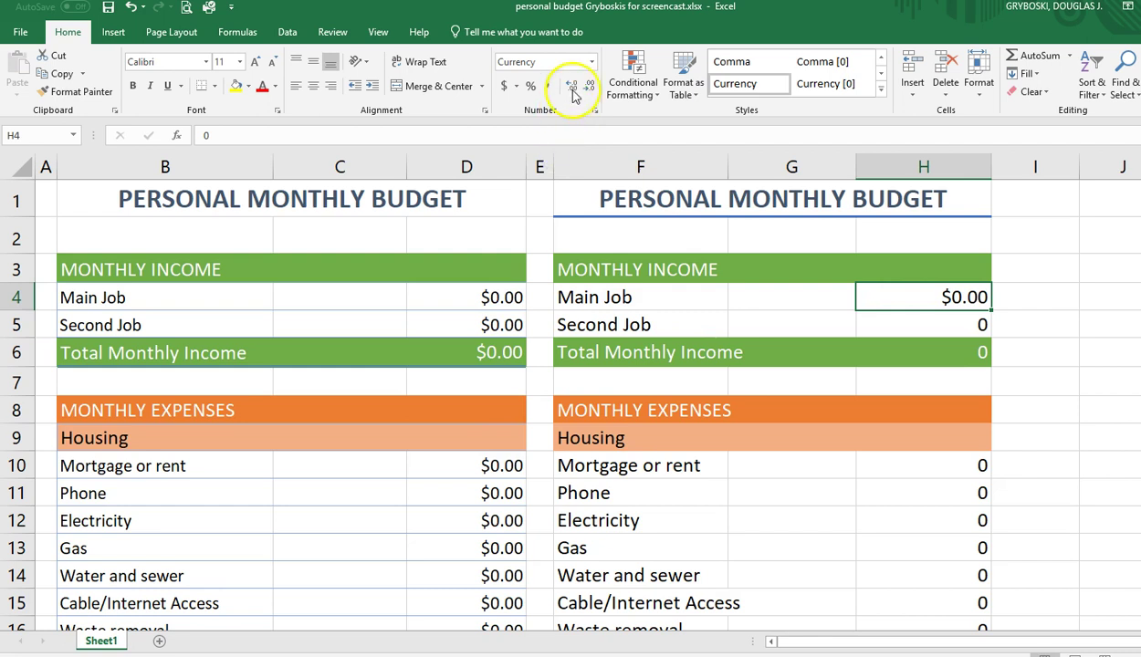
left_click(591, 62)
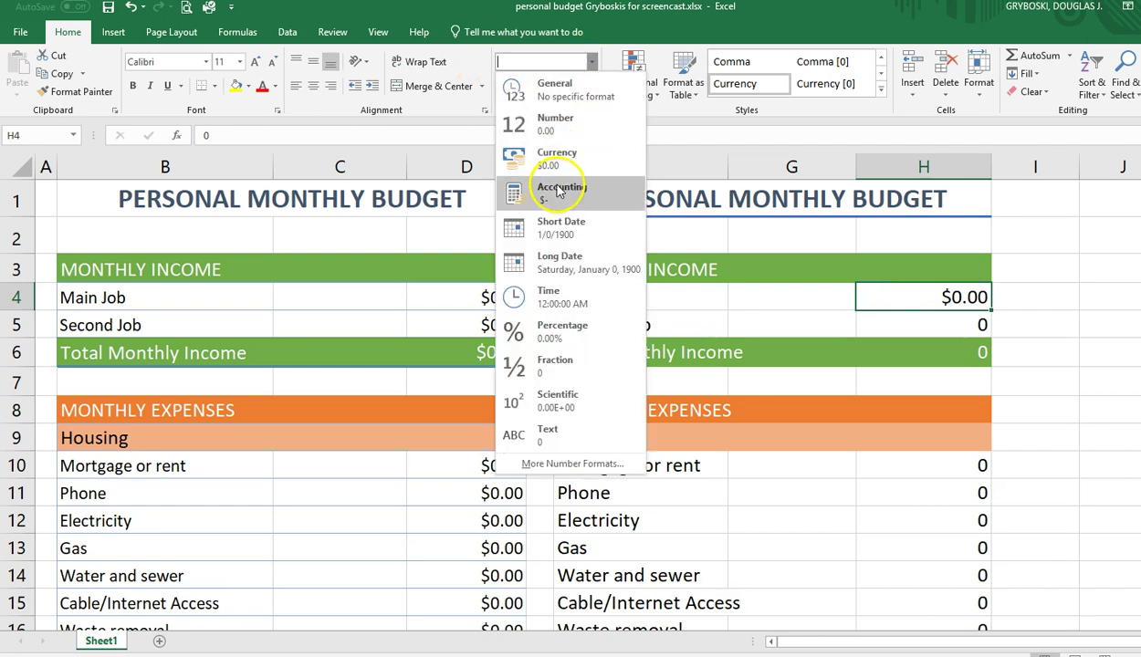
left_click(592, 63)
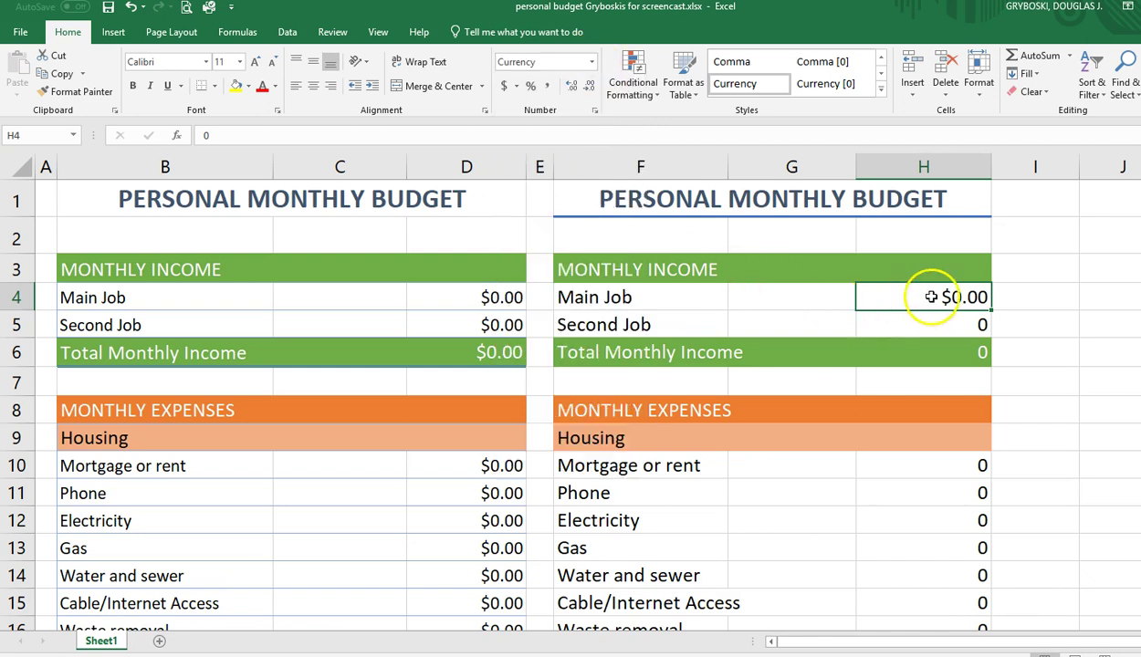
Switch the Main Job amount in H4 back to the Accounting format and compare it with D4.
left_click(503, 87)
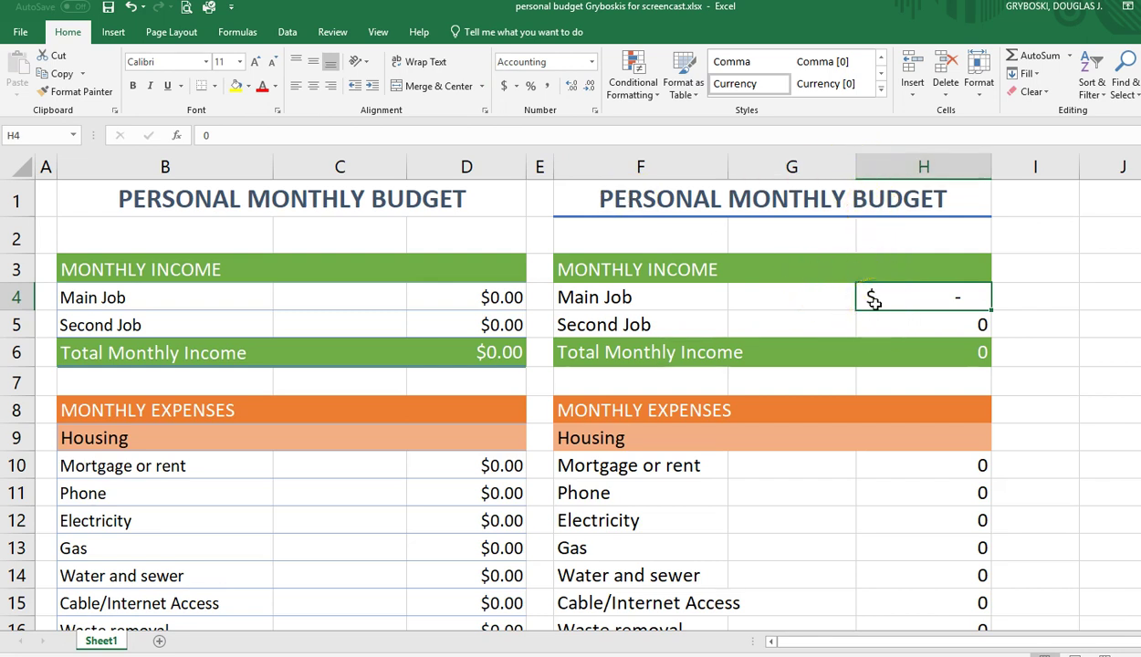
left_click(503, 296)
left_click(923, 300)
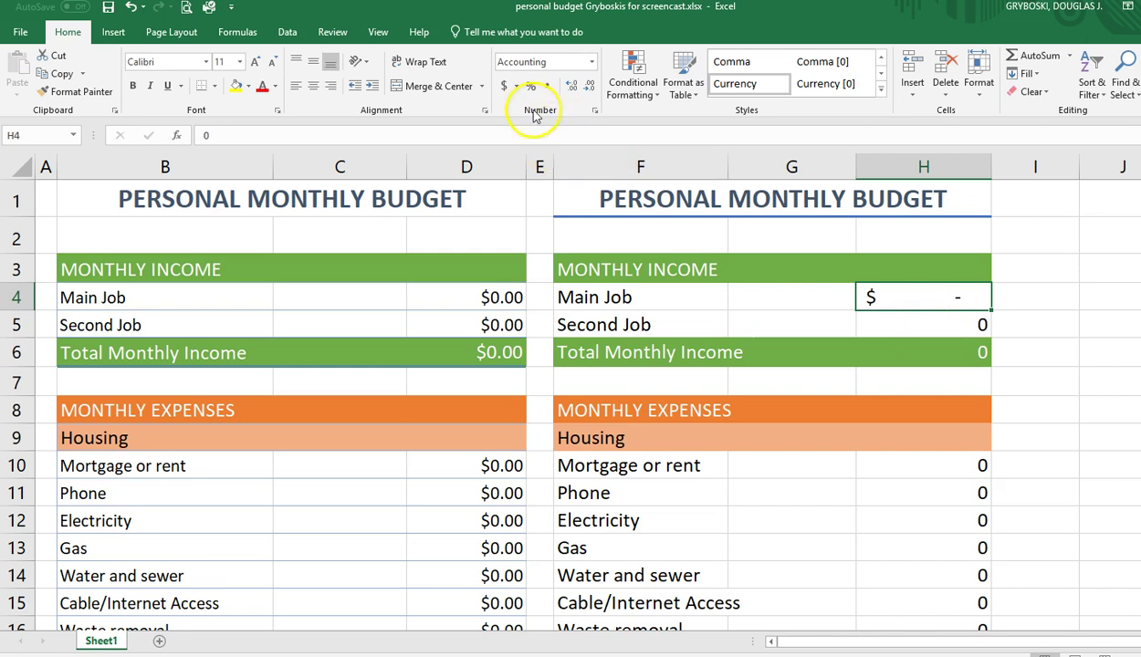
Reformat the copied Main Job amount in H4 as Currency.
left_click(592, 62)
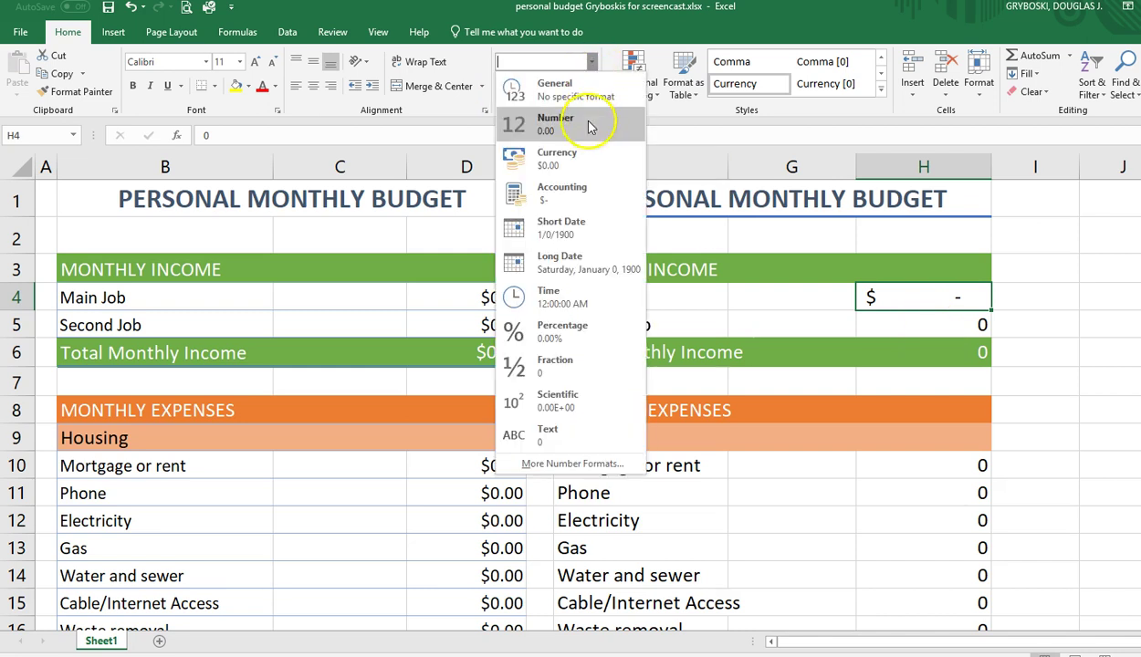
left_click(561, 157)
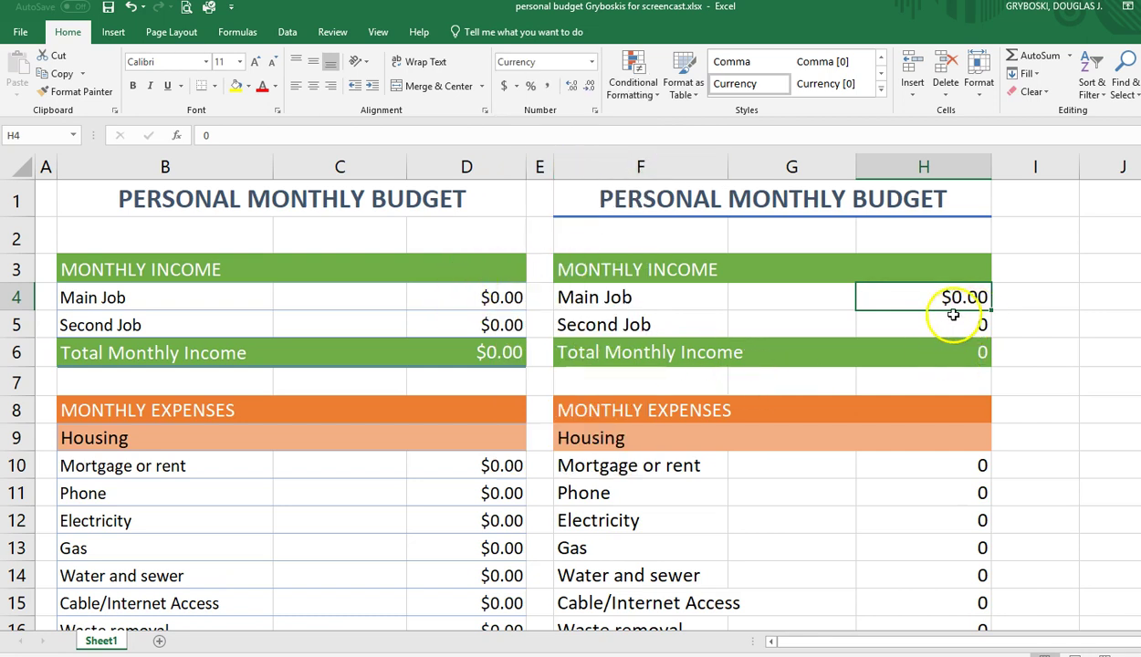
scroll(950, 313, "down", 1)
scroll(956, 316, "up", 1)
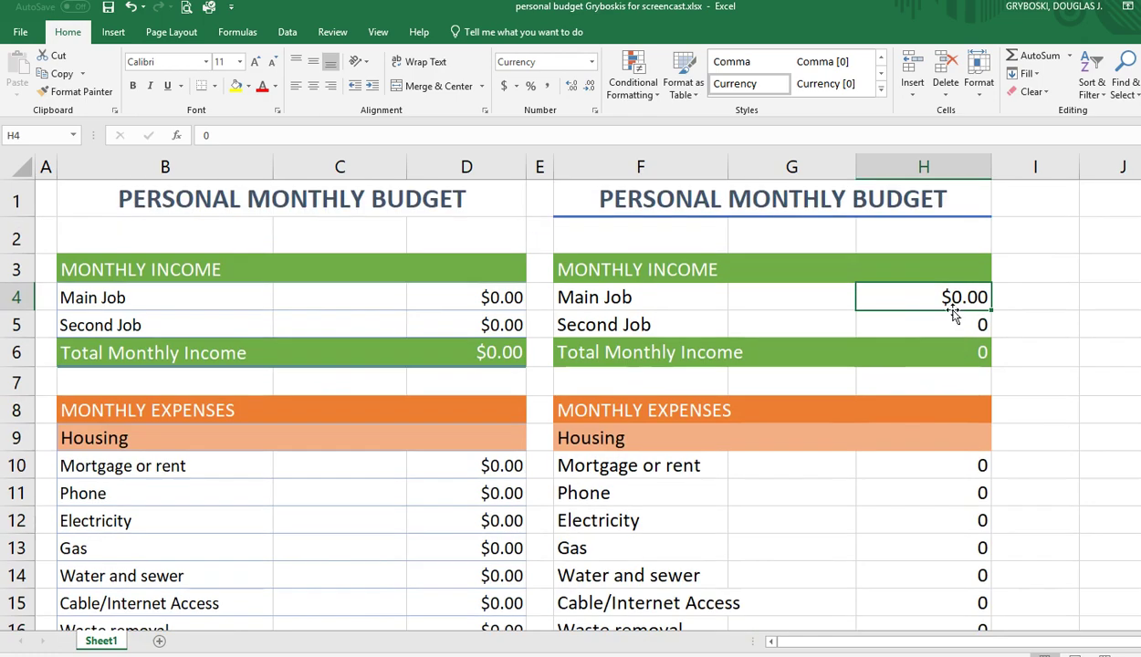
Apply the Currency number format to all amounts in the copied budget, H4:H92.
left_click_drag(937, 293, 948, 435)
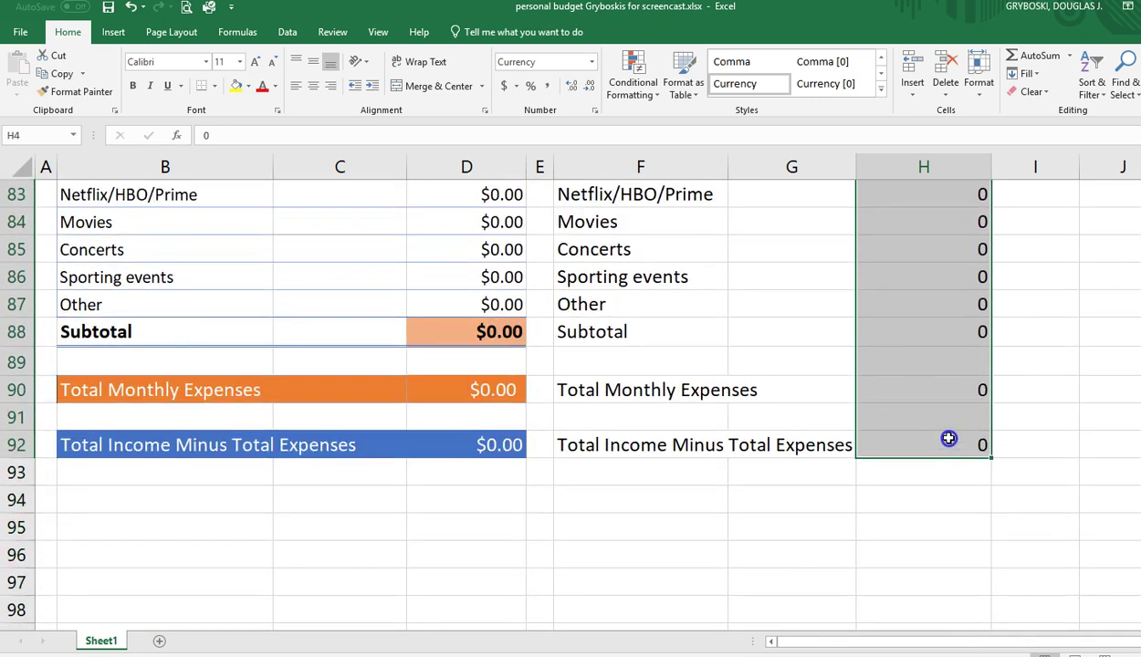
left_click(592, 61)
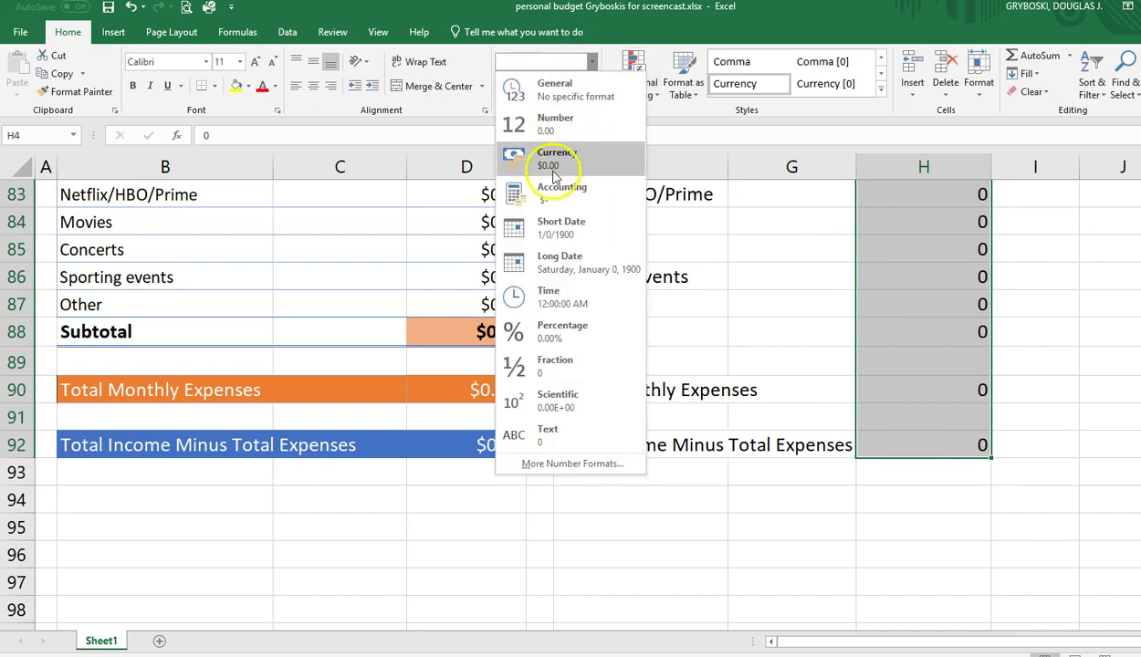
left_click(640, 155)
scroll(557, 161, "up", 2)
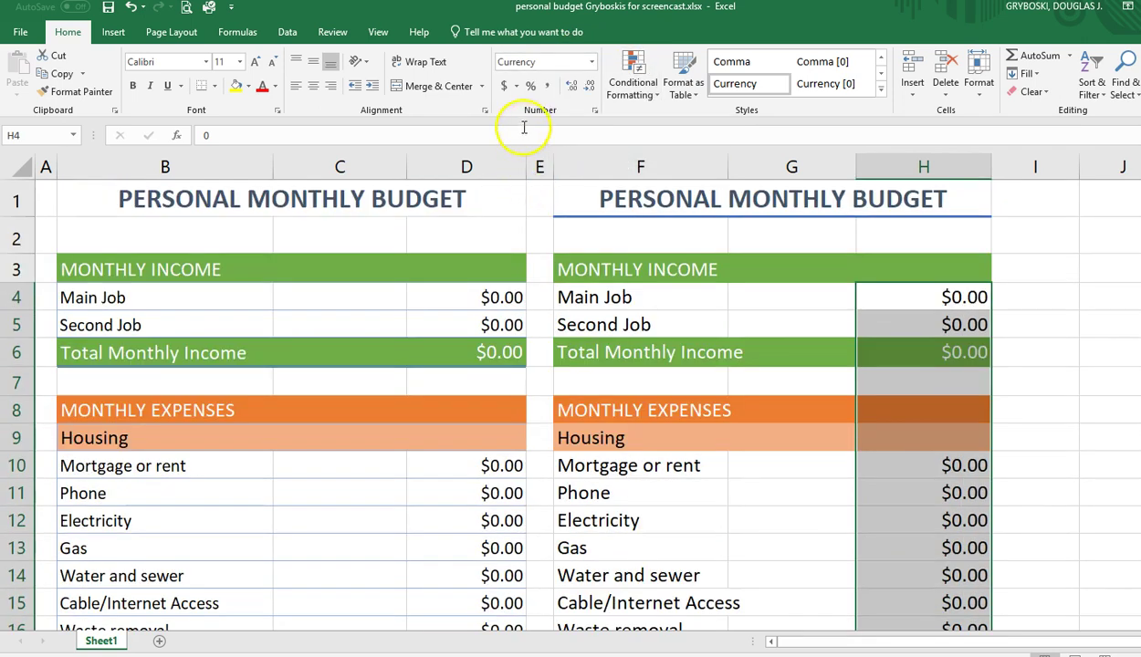
scroll(912, 509, "down", 1)
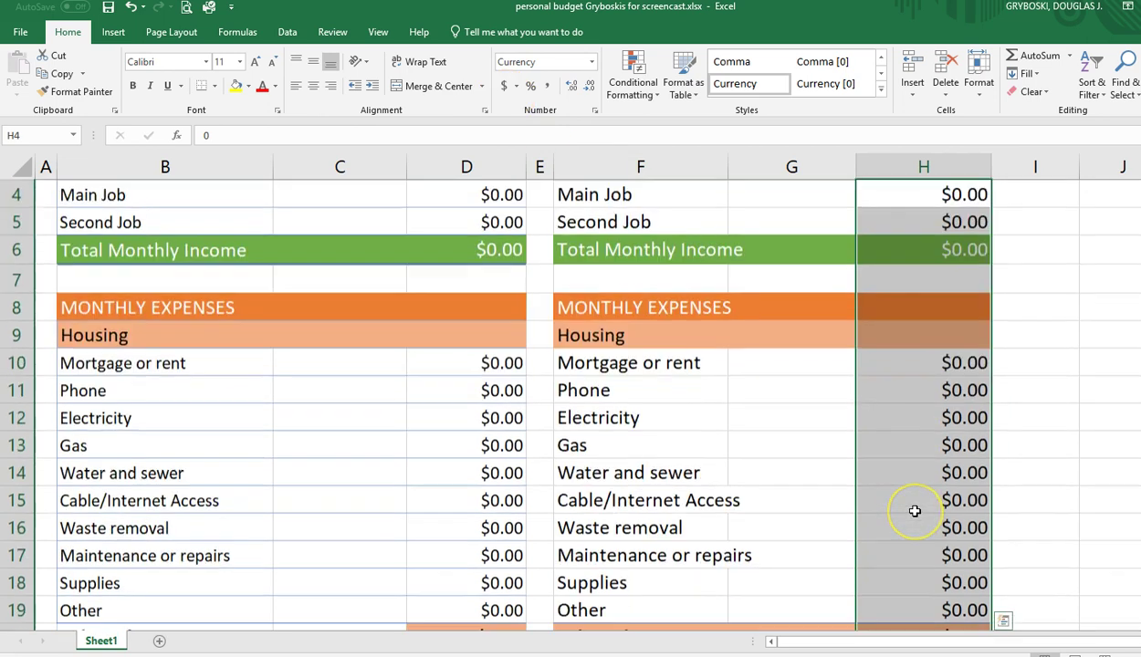
left_click(956, 447)
scroll(956, 447, "up", 1)
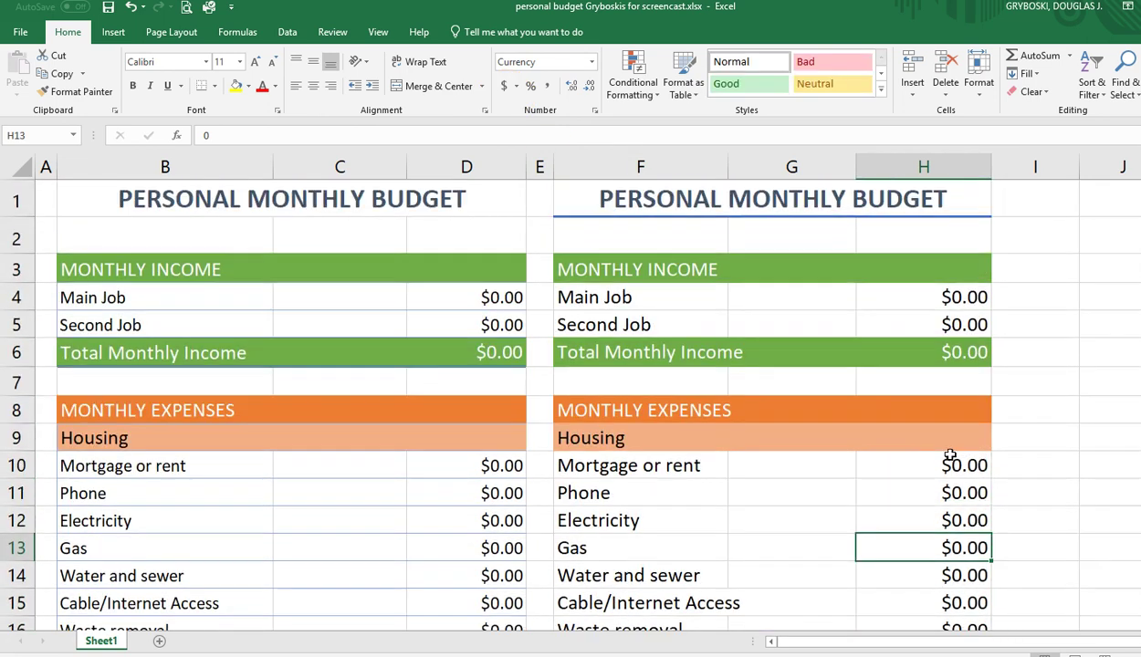
Total the Main Job and Second Job amounts in H6 with AutoSum, using =SUM(H4:H5).
left_click(963, 352)
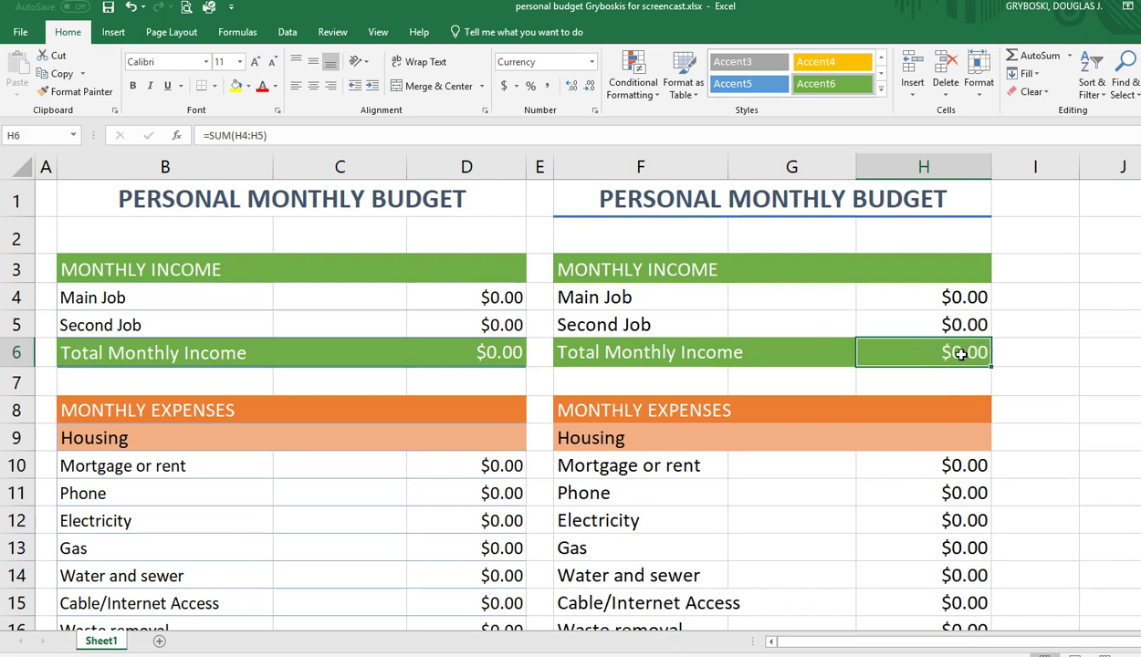
left_click(1070, 57)
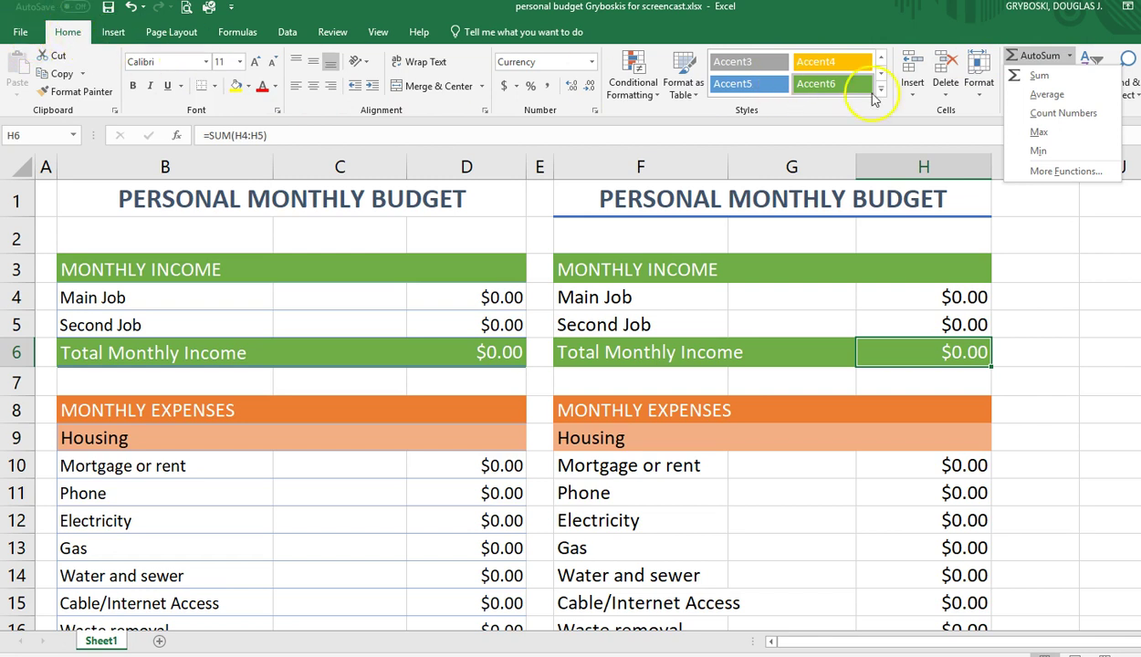
left_click(1042, 77)
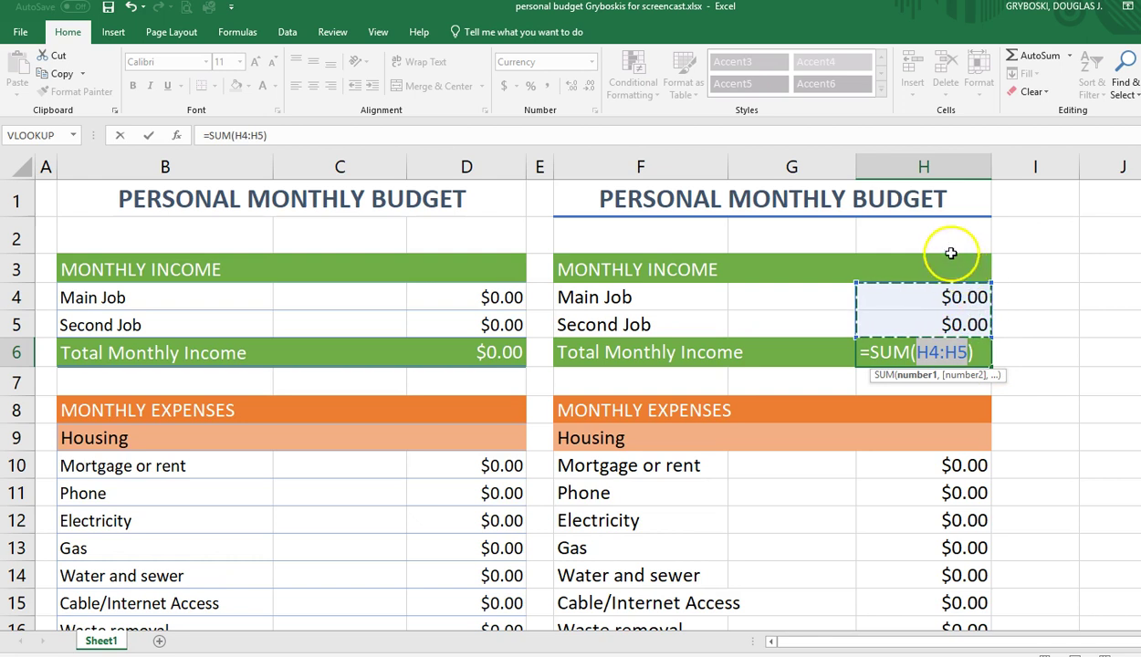
key("Return")
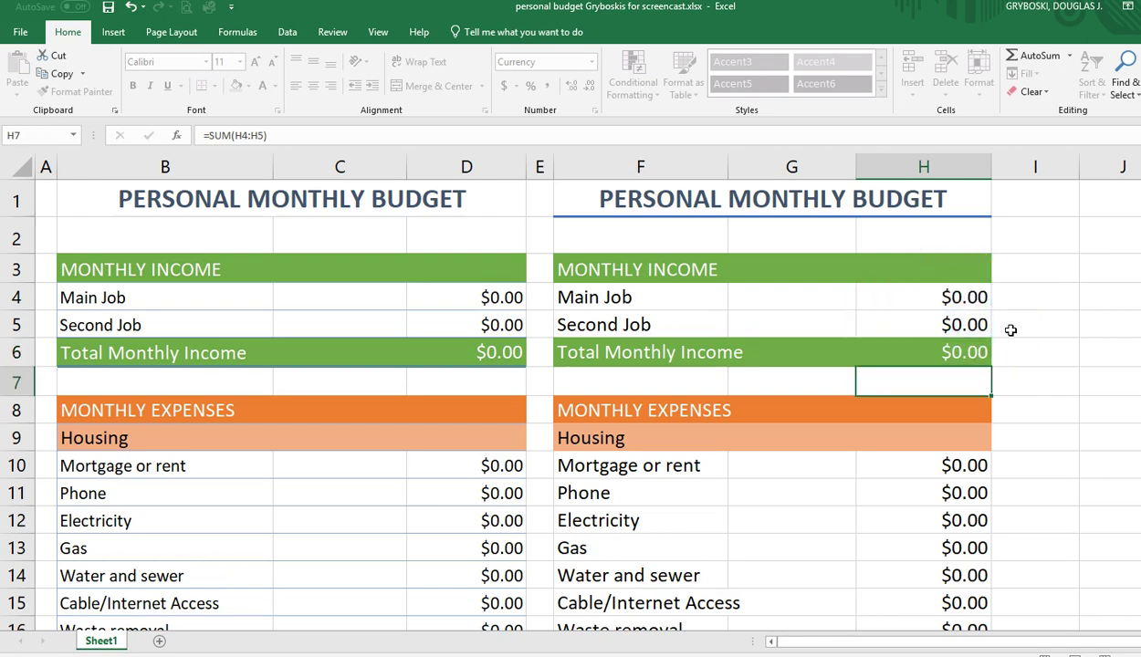
Check the formula in the copied Total Monthly Income cell H6 against the plain amounts in H5, H4 and H10.
double_click(970, 352)
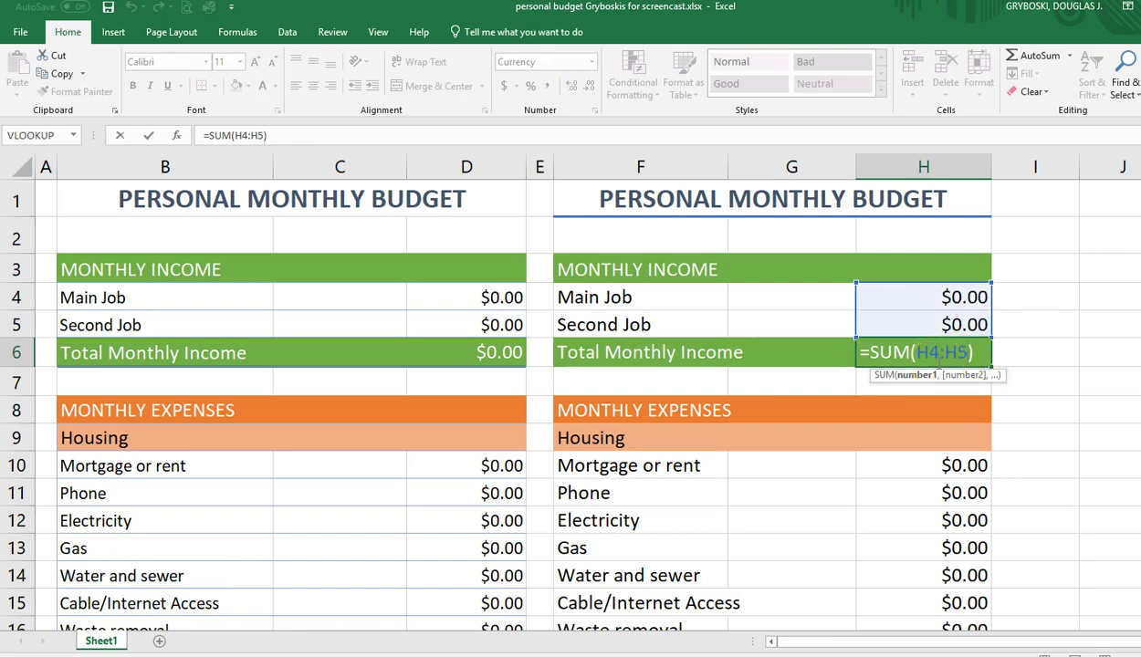
key("Escape")
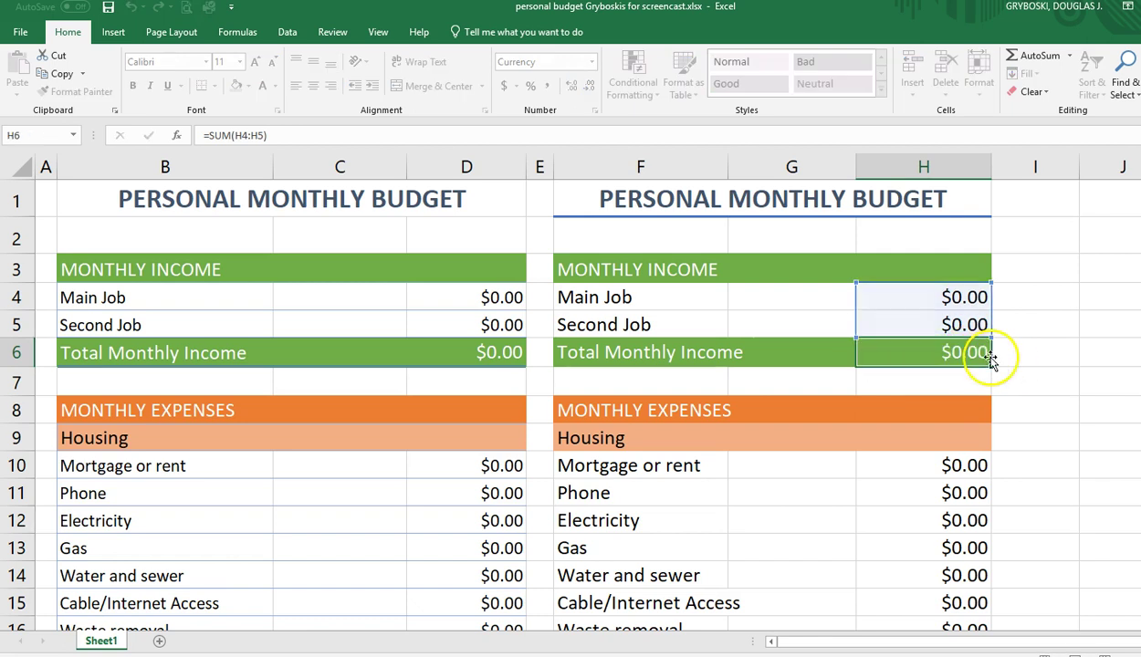
left_click(958, 387)
left_click(963, 353)
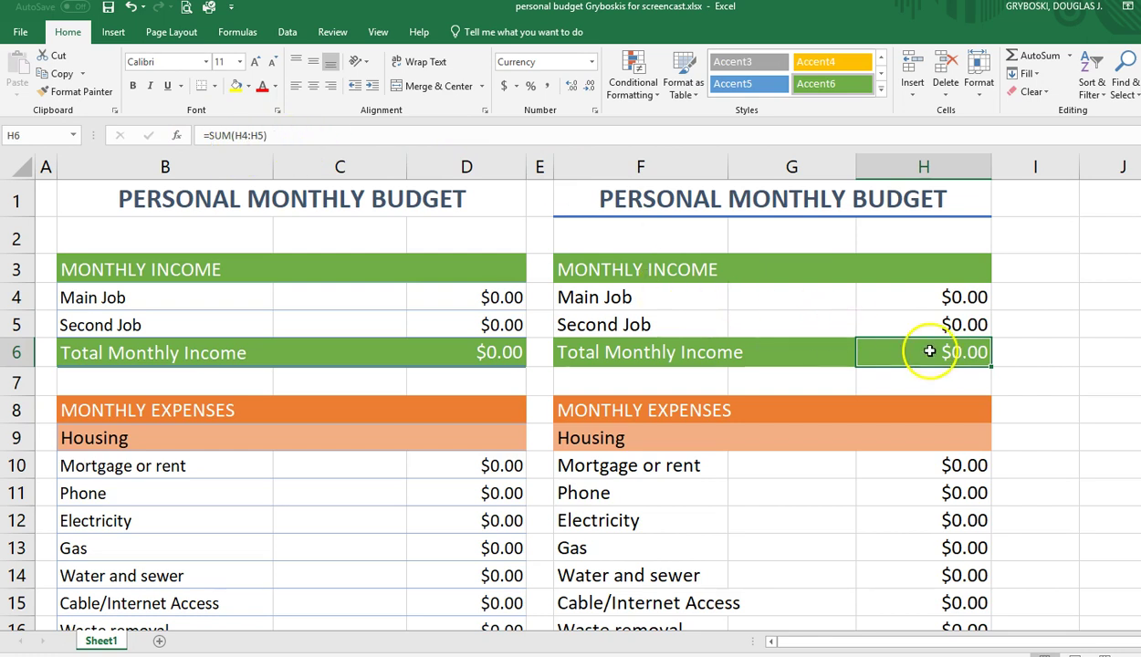
left_click(950, 324)
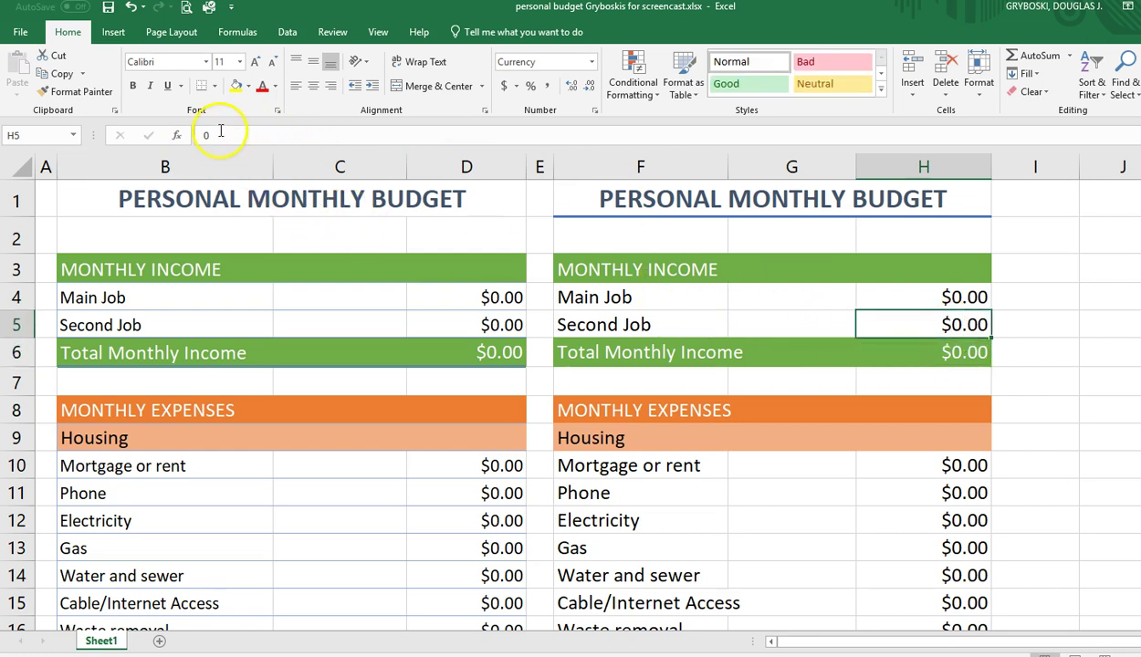
left_click(966, 295)
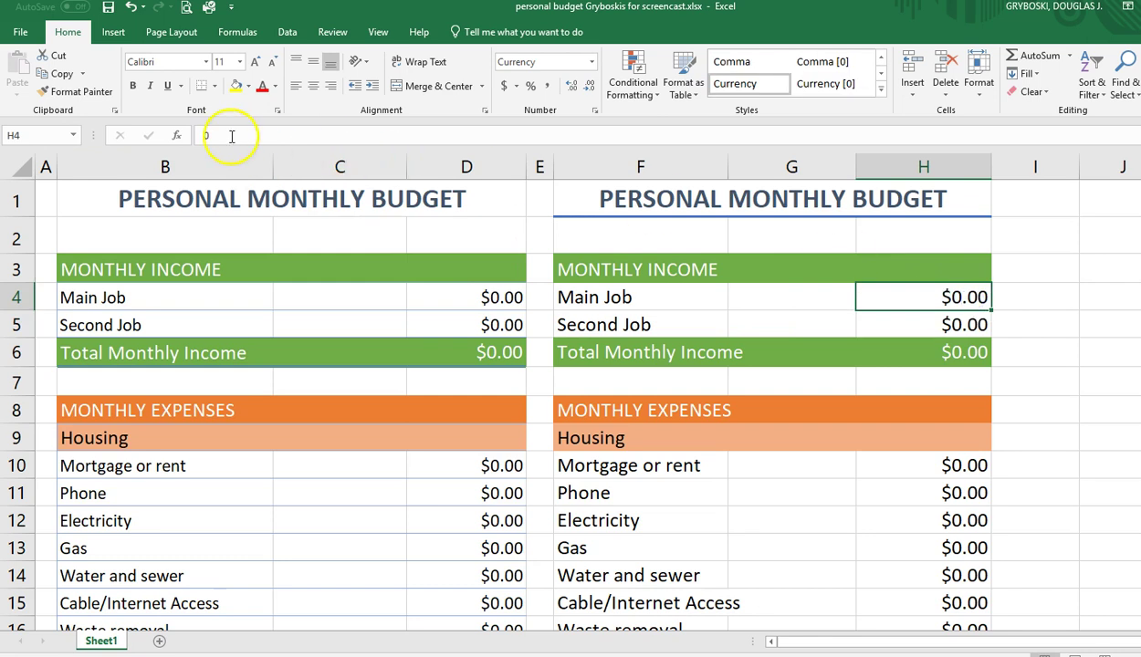
left_click(964, 464)
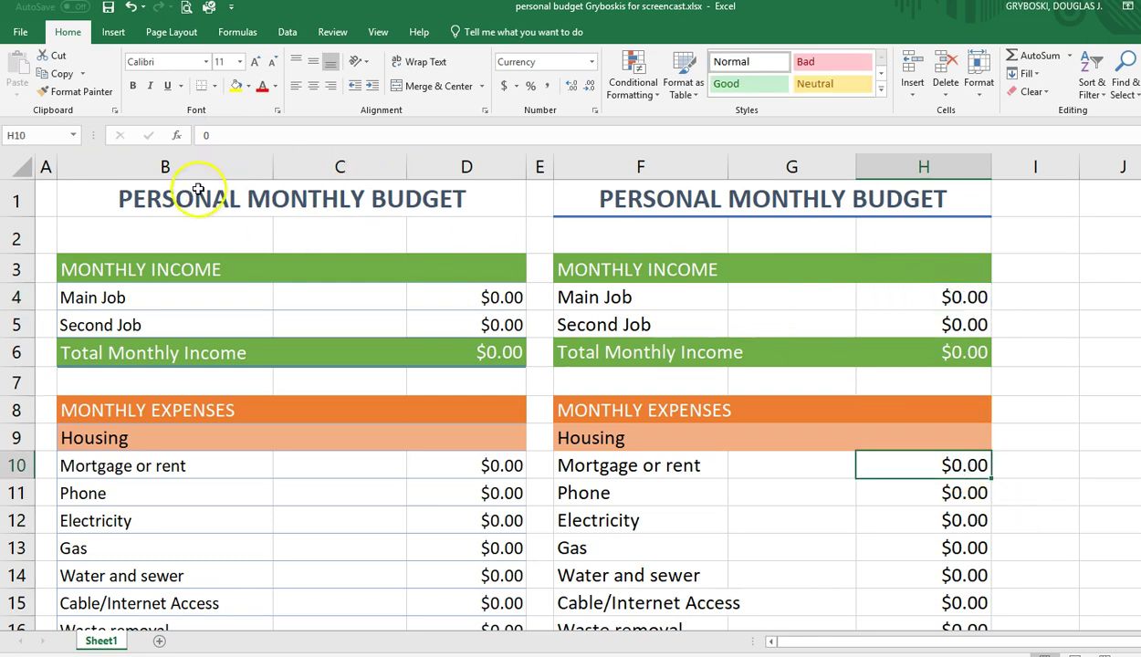
Total the copied Housing expenses in subtotal cell H20 with AutoSum, using =SUM(H10:H19).
scroll(959, 538, "down", 3)
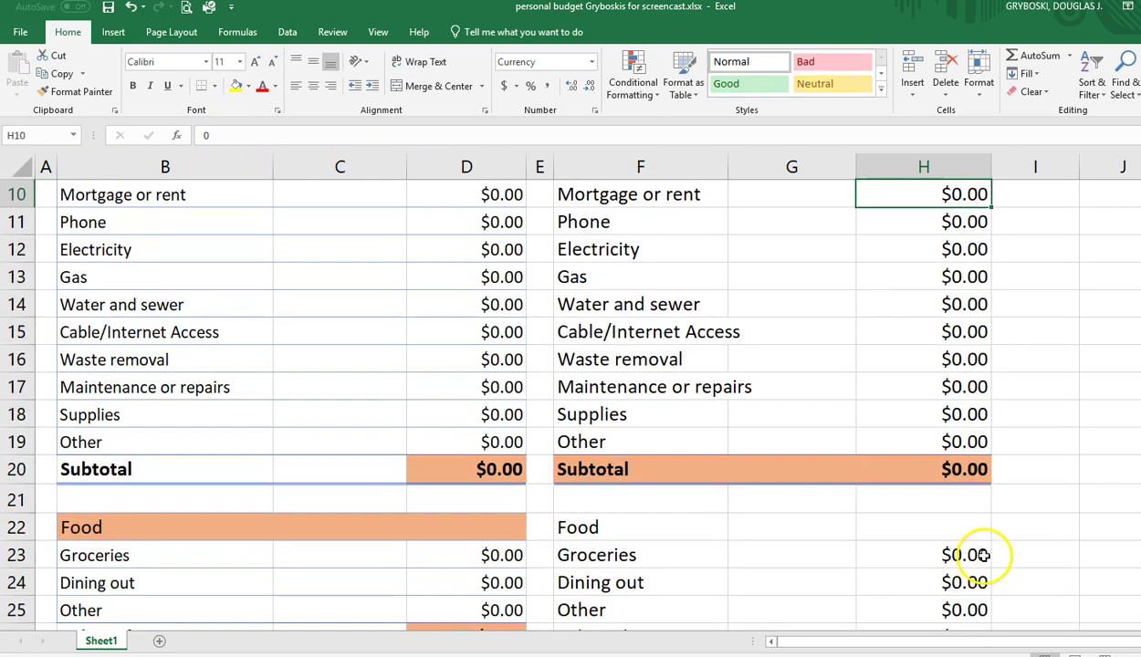
left_click(942, 478)
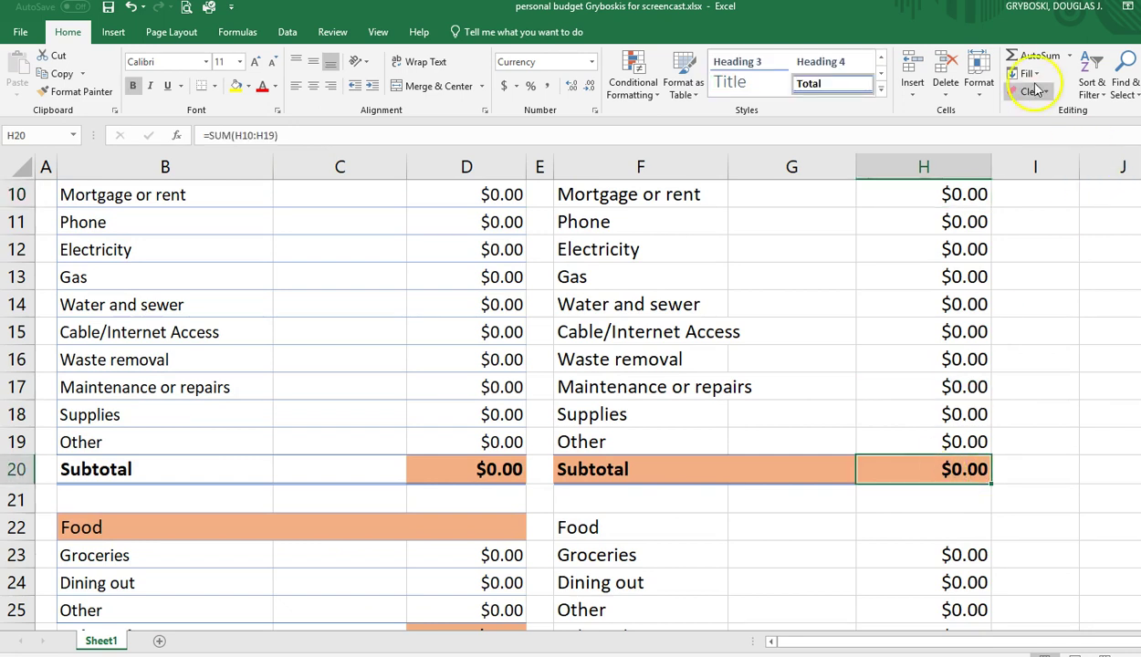
left_click(1027, 55)
scroll(1064, 341, "up", 1)
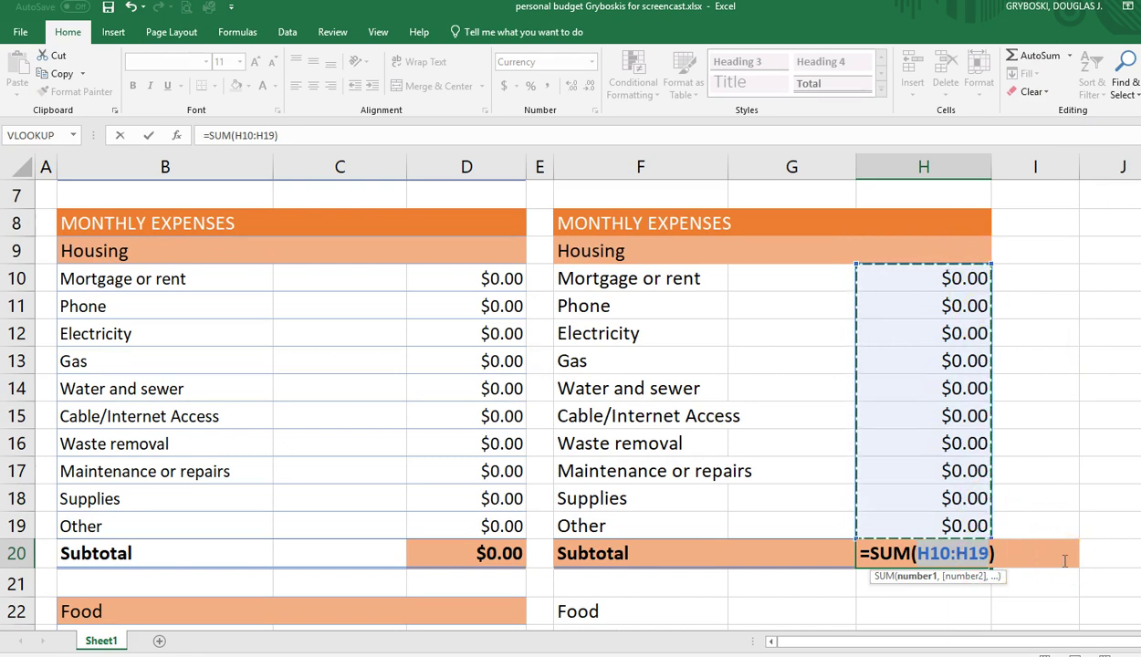
key("Return")
left_click(970, 553)
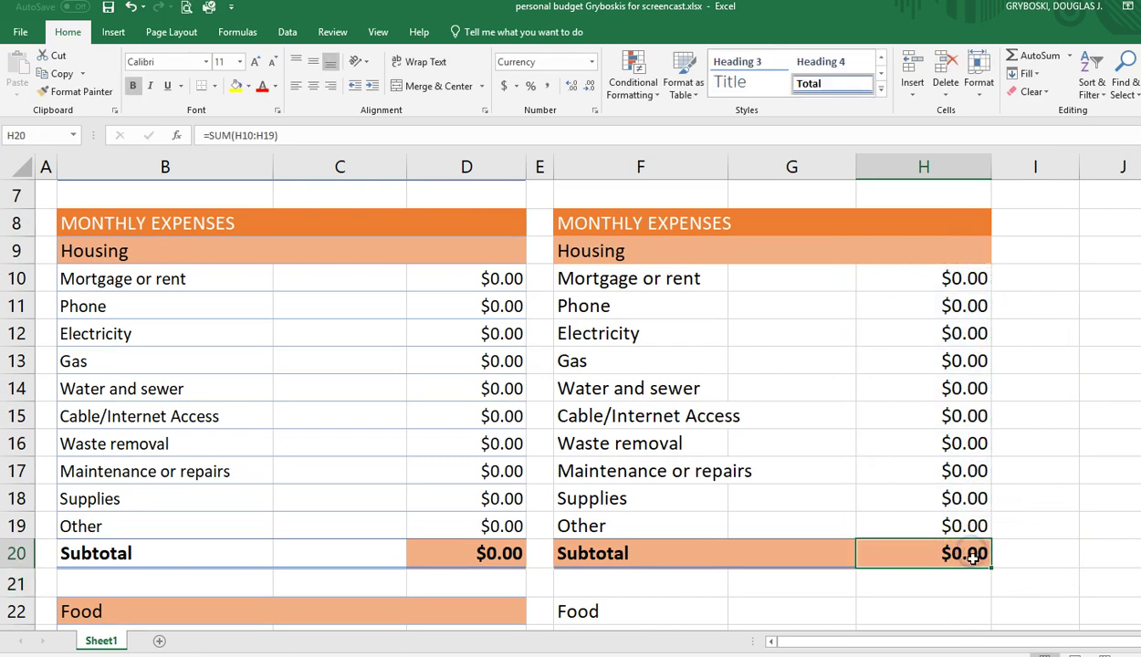
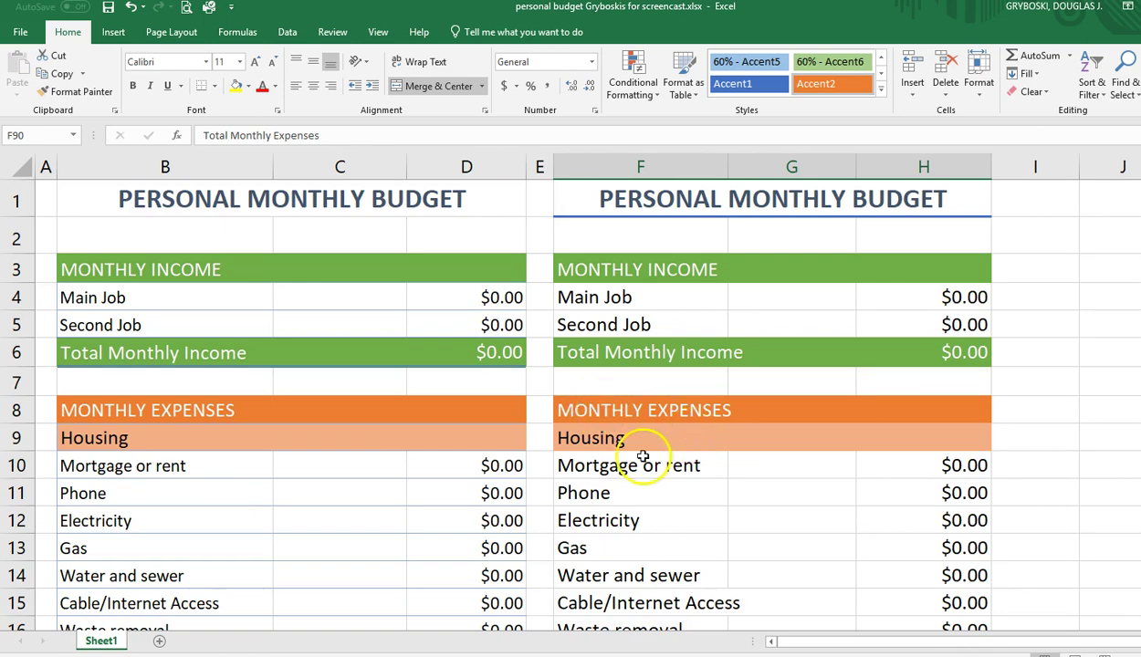
Examine the Total Monthly Expenses formula in D90 and its counterpart in H90.
scroll(621, 484, "down", 11)
scroll(627, 484, "down", 18)
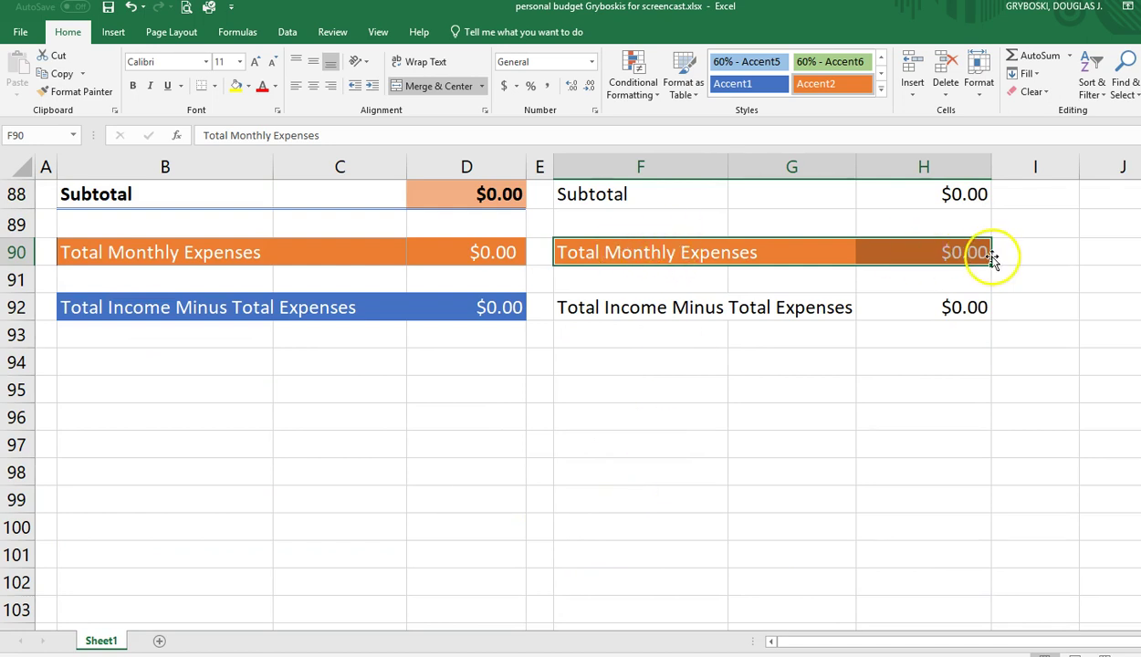
left_click(475, 252)
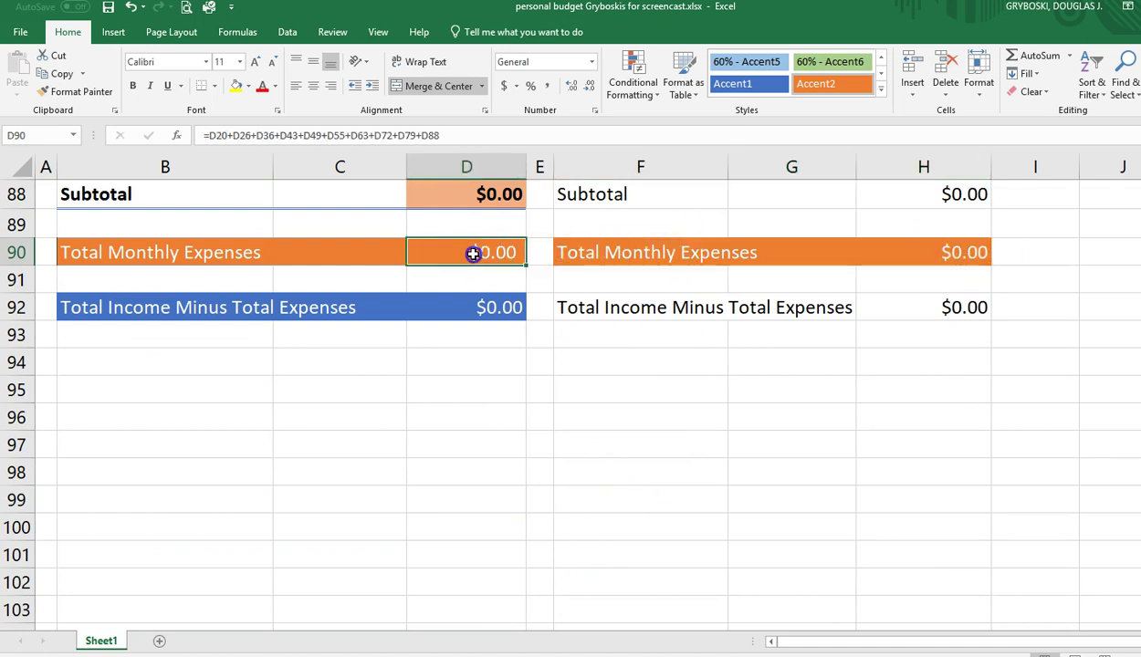
double_click(482, 252)
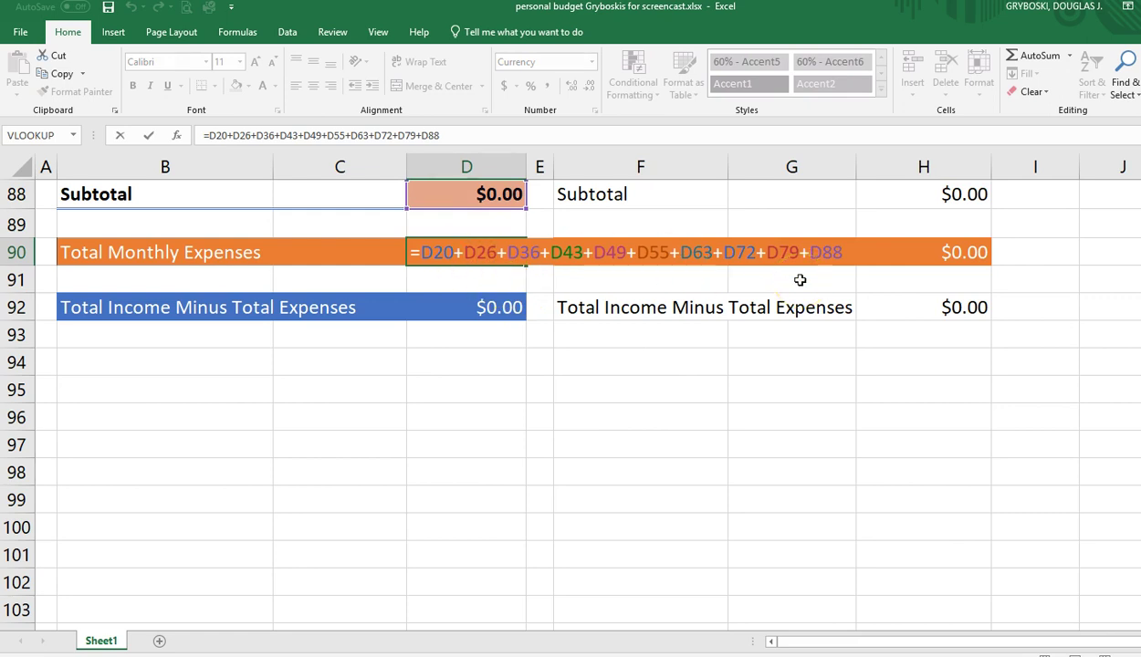
left_click(741, 250)
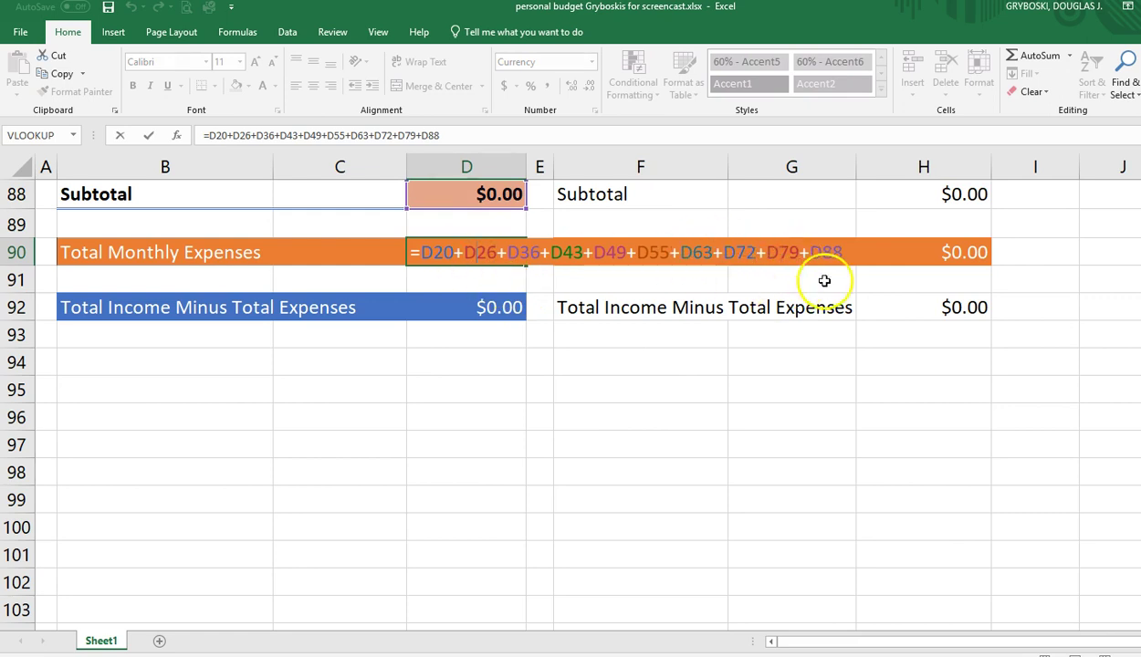
key("Escape")
key("ctrl+c")
left_click(933, 253)
key("Return")
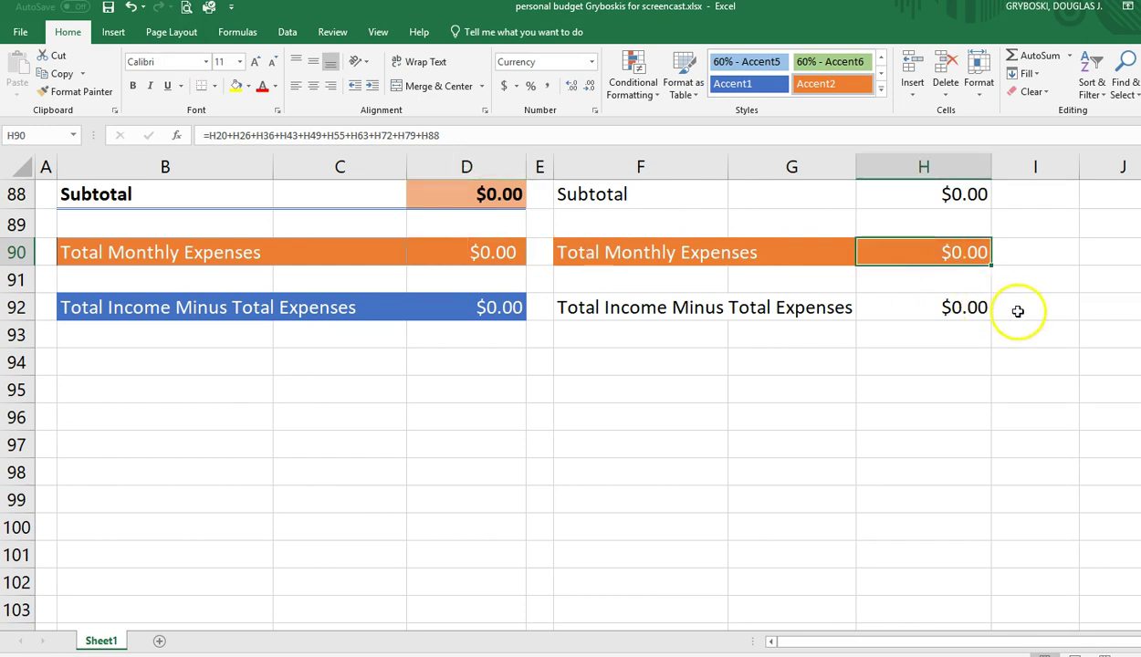
Start a new Total Monthly Expenses formula in H90 that adds the Housing and Food subtotals, =H20+H26.
scroll(1023, 315, "up", 1)
type("=")
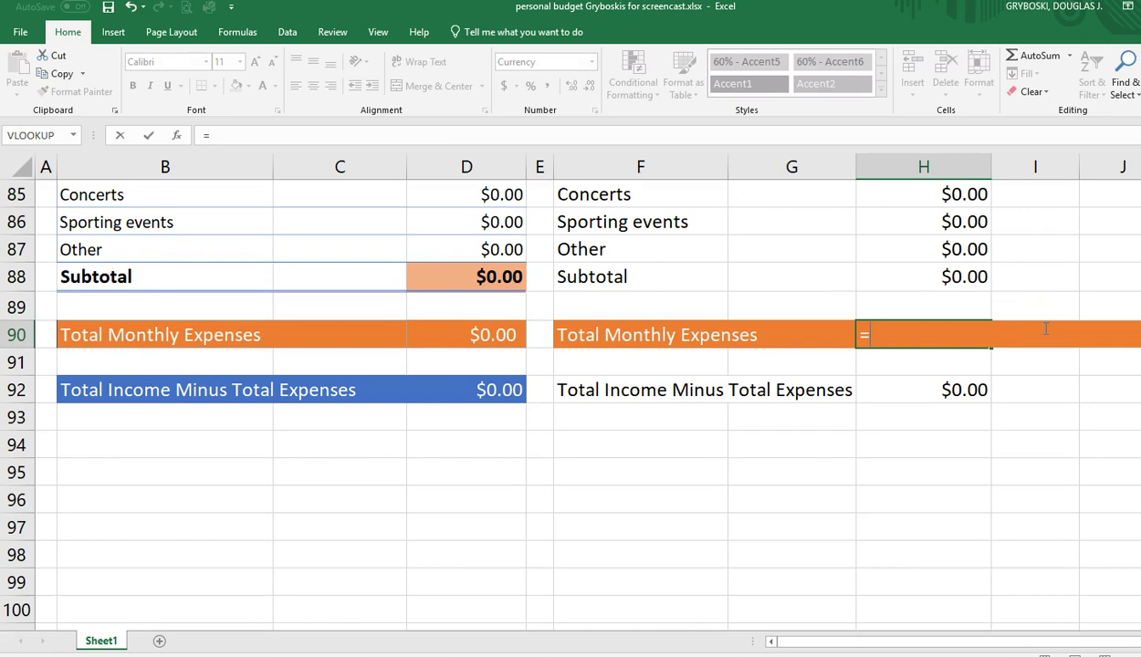
scroll(1017, 286, "up", 13)
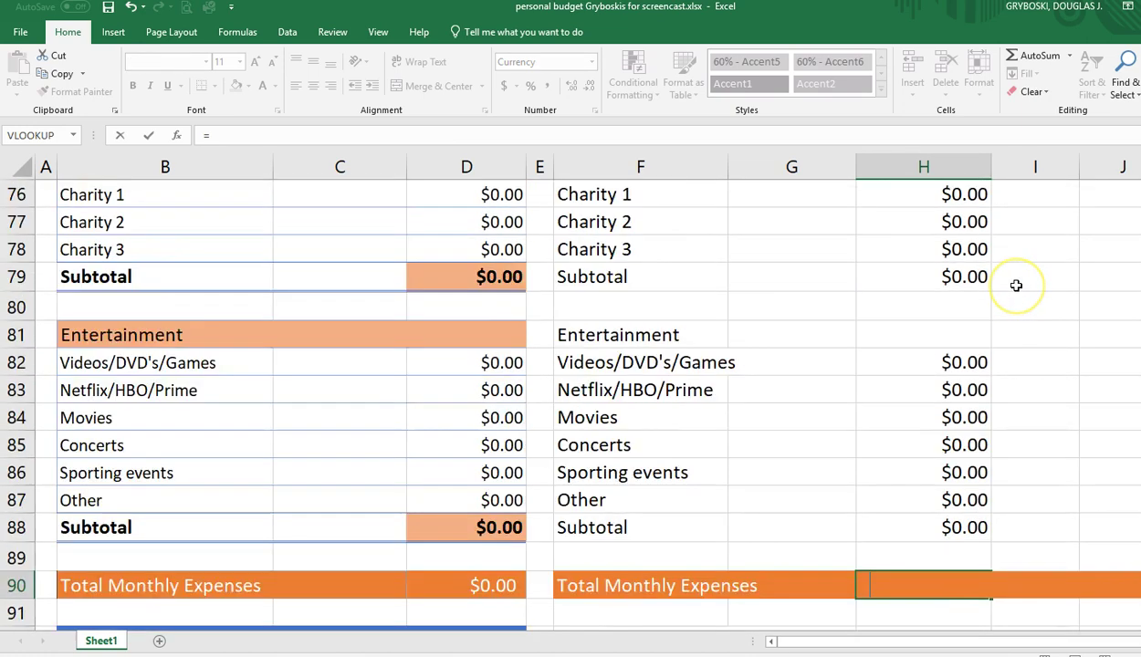
scroll(1017, 286, "up", 14)
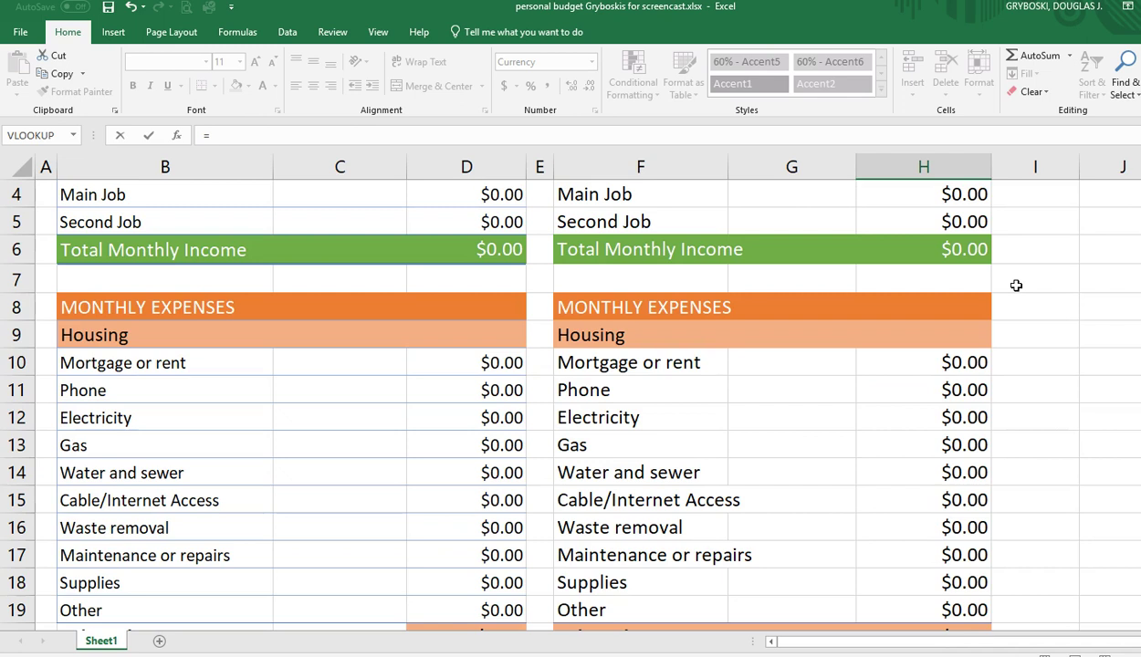
scroll(1016, 286, "down", 2)
left_click(951, 471)
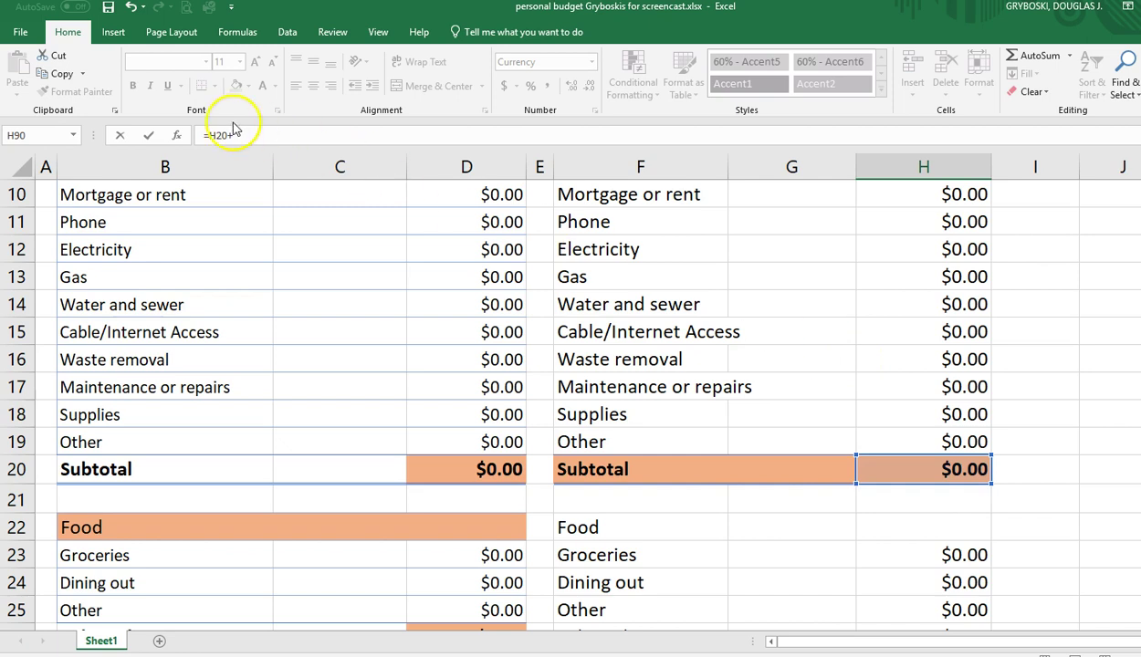
scroll(863, 426, "down", 2)
scroll(863, 427, "down", 3)
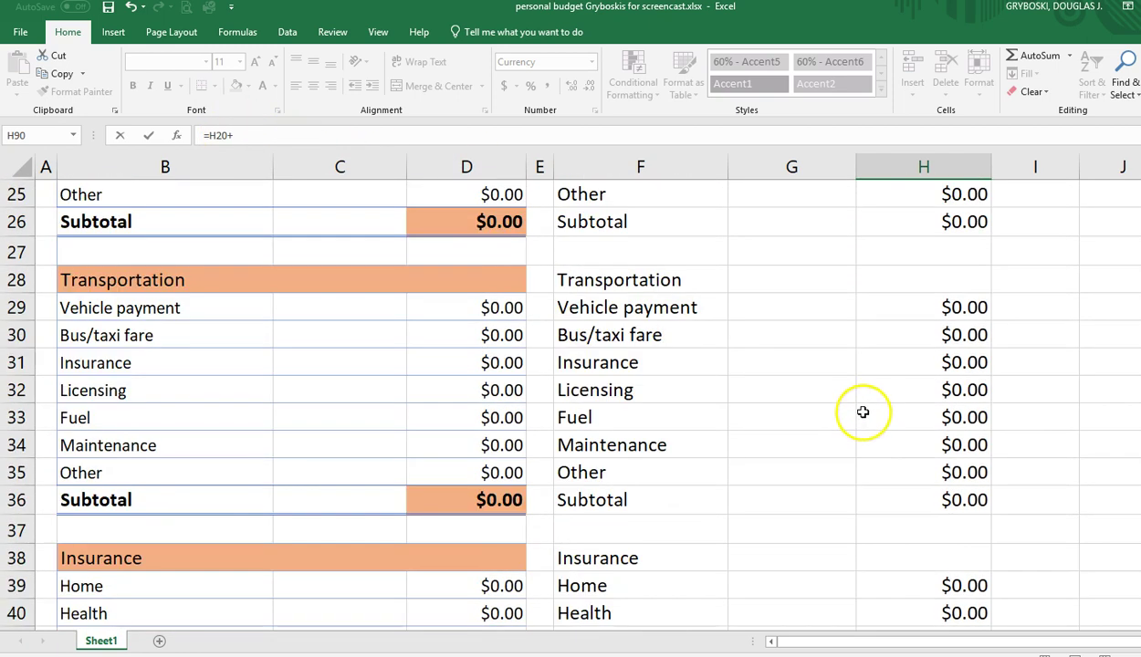
scroll(861, 411, "up", 1)
left_click(945, 306)
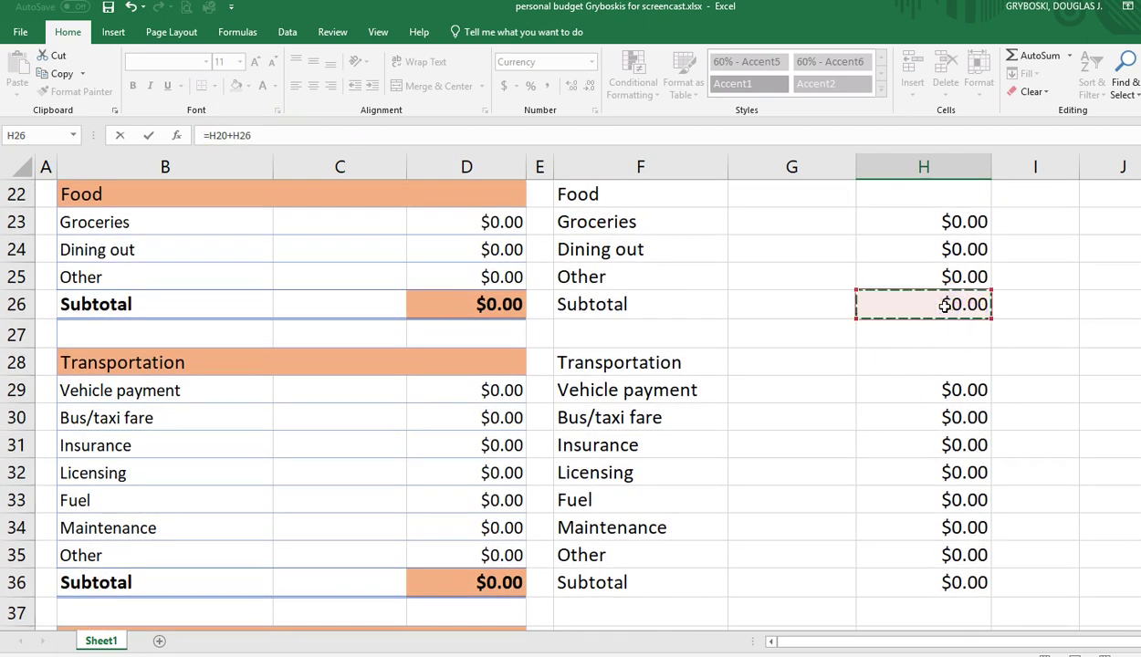
Extend the H90 formula with the Transportation, Insurance and Taxes subtotals, +H36+H43+H49.
scroll(946, 345, "down", 3)
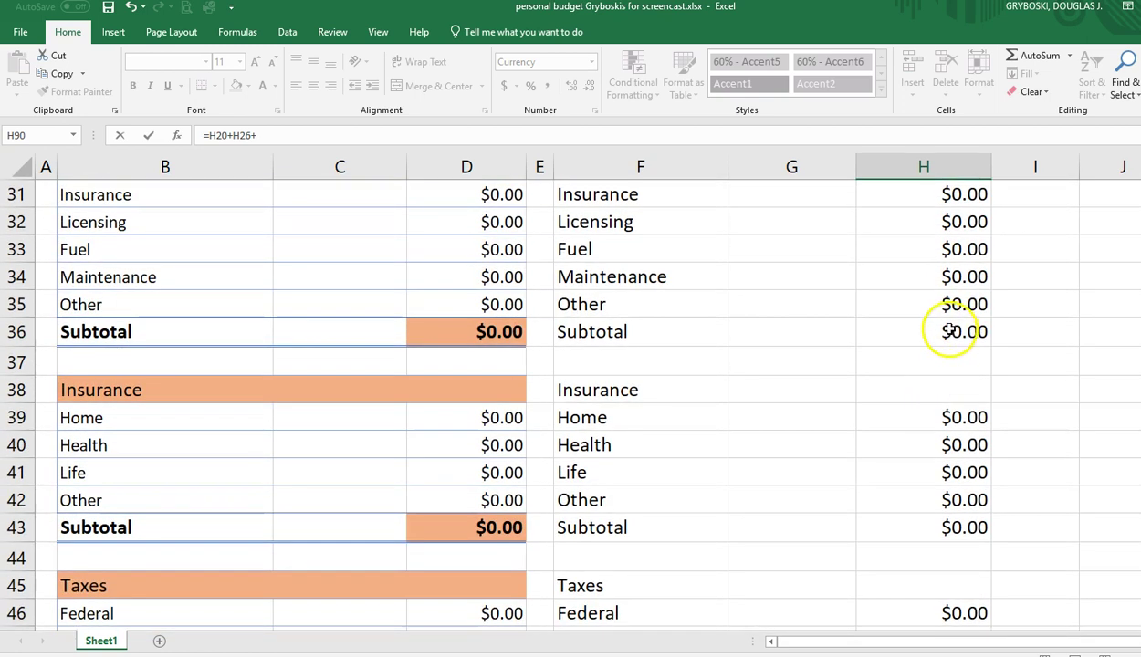
left_click(948, 331)
type("+")
scroll(946, 393, "down", 2)
left_click(948, 359)
type("+")
scroll(948, 387, "down", 2)
left_click(936, 367)
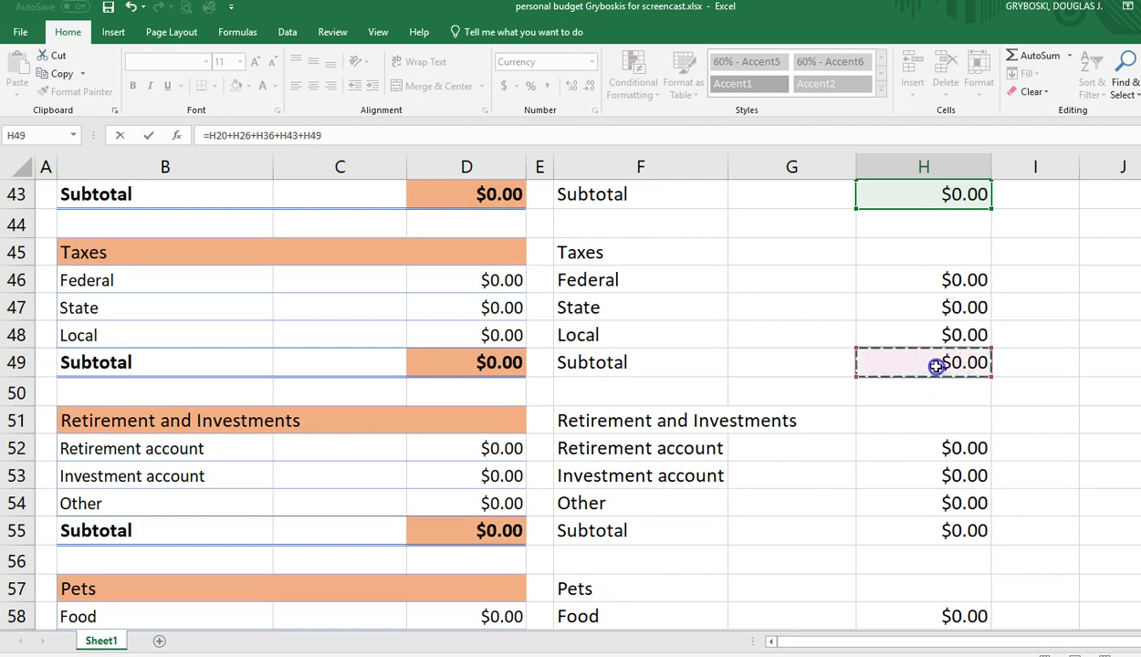
Add the Retirement and Investments and Pets subtotals, H55 and H63, to the H90 formula.
scroll(934, 402, "down", 1)
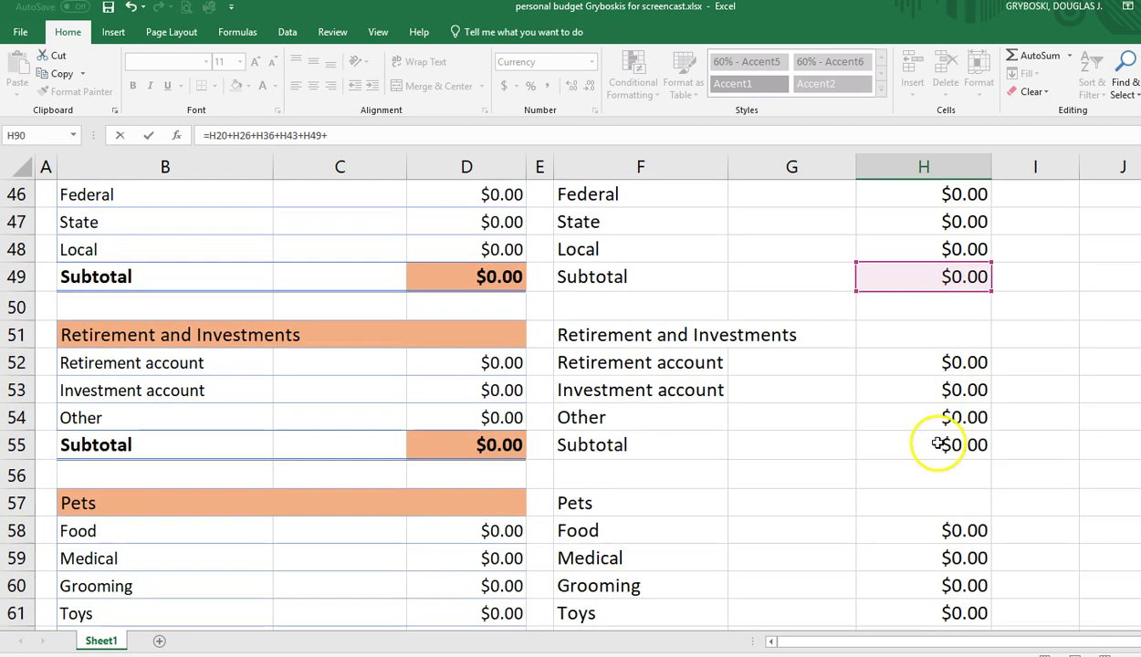
left_click(938, 447)
scroll(939, 447, "down", 1)
type("+")
scroll(938, 449, "down", 2)
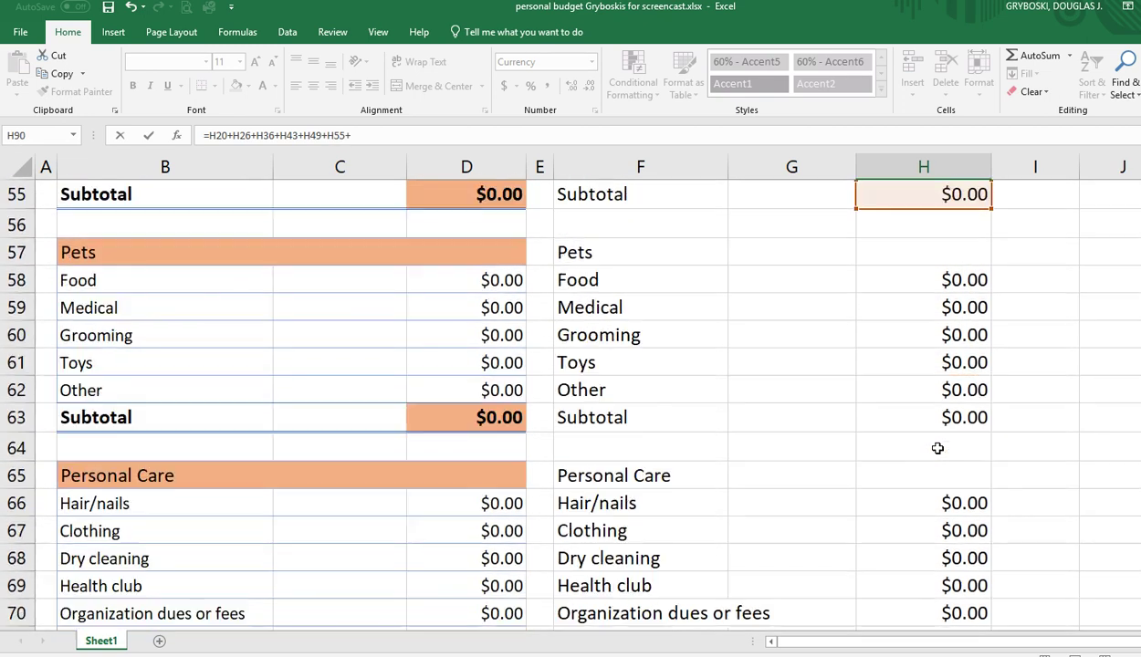
left_click(942, 418)
type("+")
Complete the H90 formula with the Personal Care, Gifts and Donations and Entertainment subtotals, +H72+H79+H88.
scroll(941, 440, "down", 3)
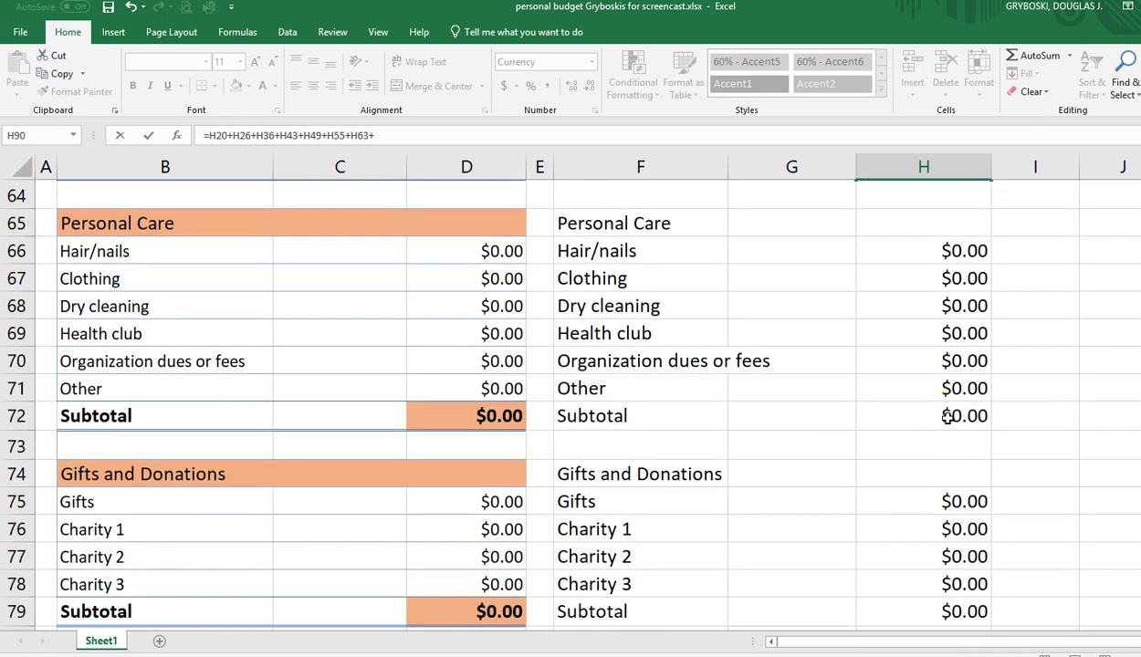
type("+")
scroll(950, 418, "down", 3)
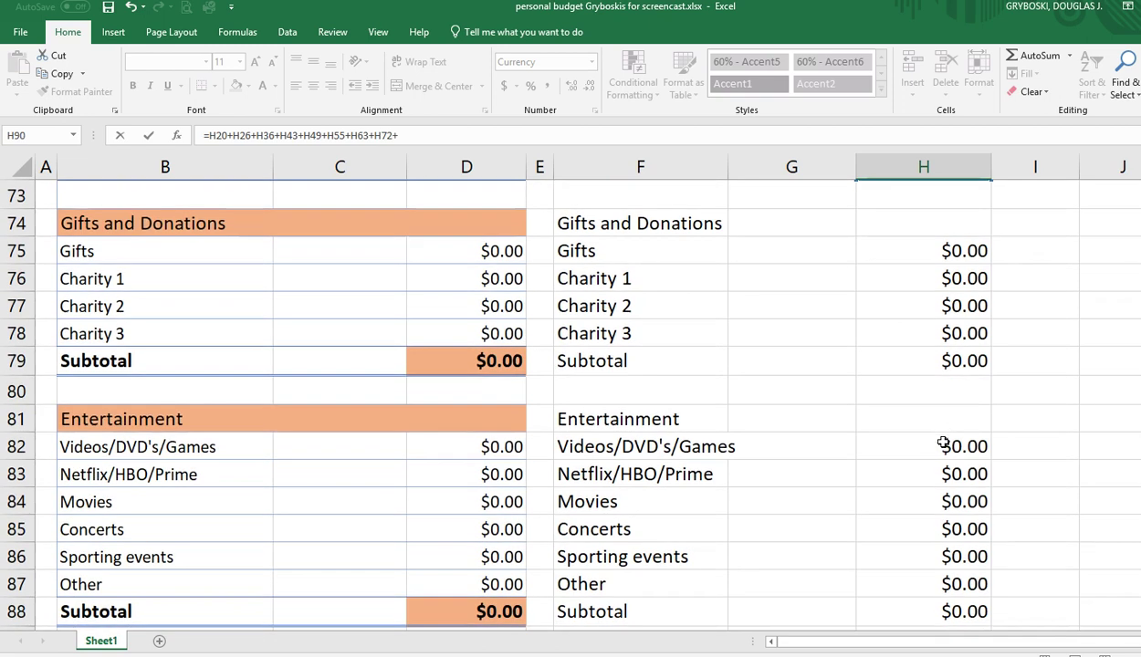
left_click(960, 363)
type("+")
scroll(961, 462, "down", 3)
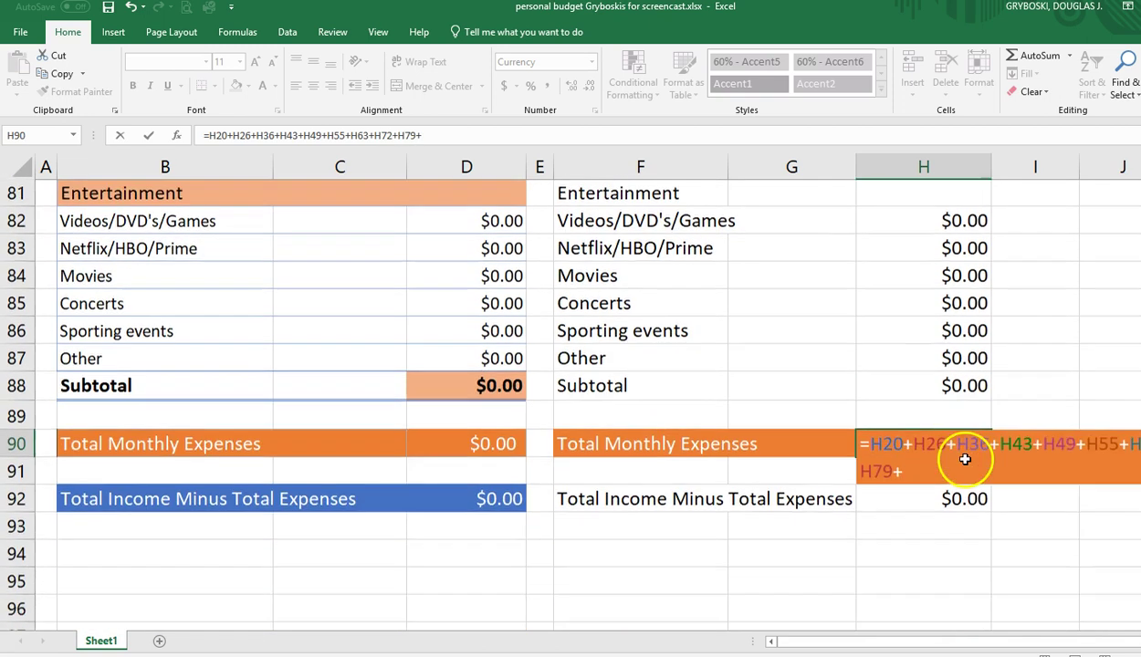
left_click(952, 361)
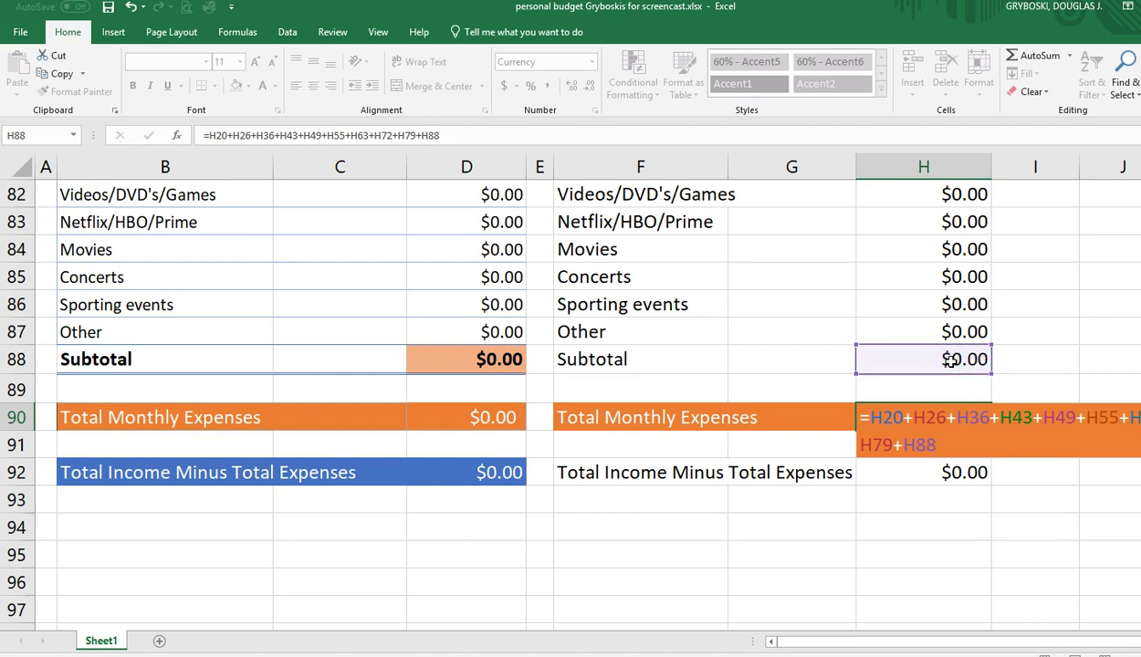
key("Return")
left_click(962, 422)
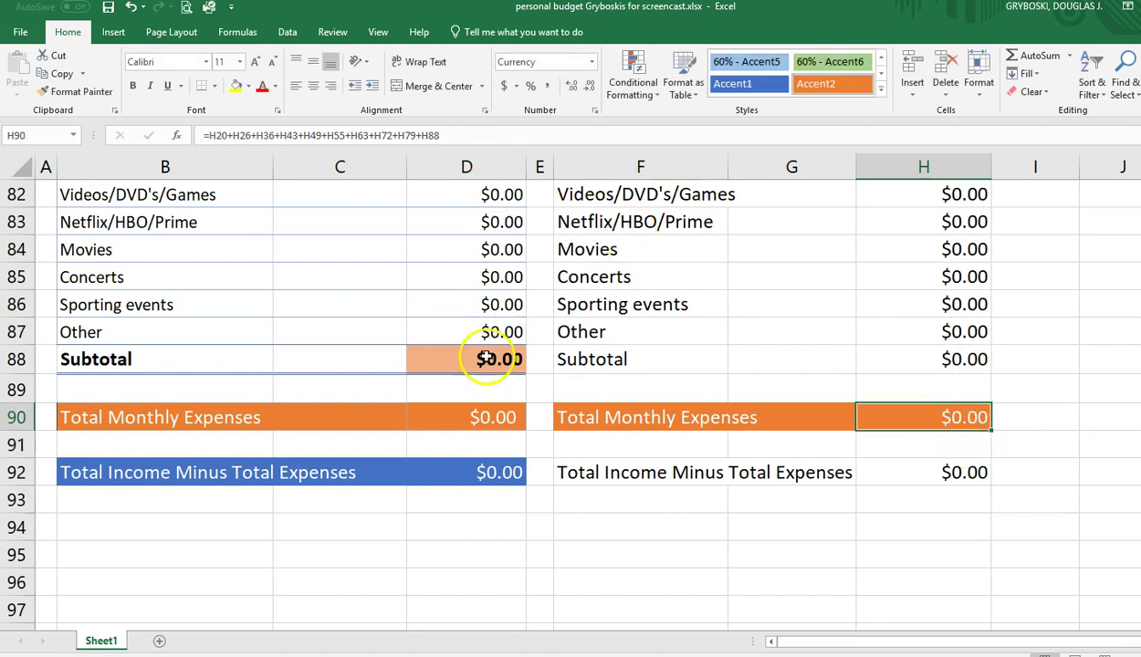
Examine the original's Total Monthly Expenses formula in D90 and compare the expense sections of the original and the copy.
double_click(491, 422)
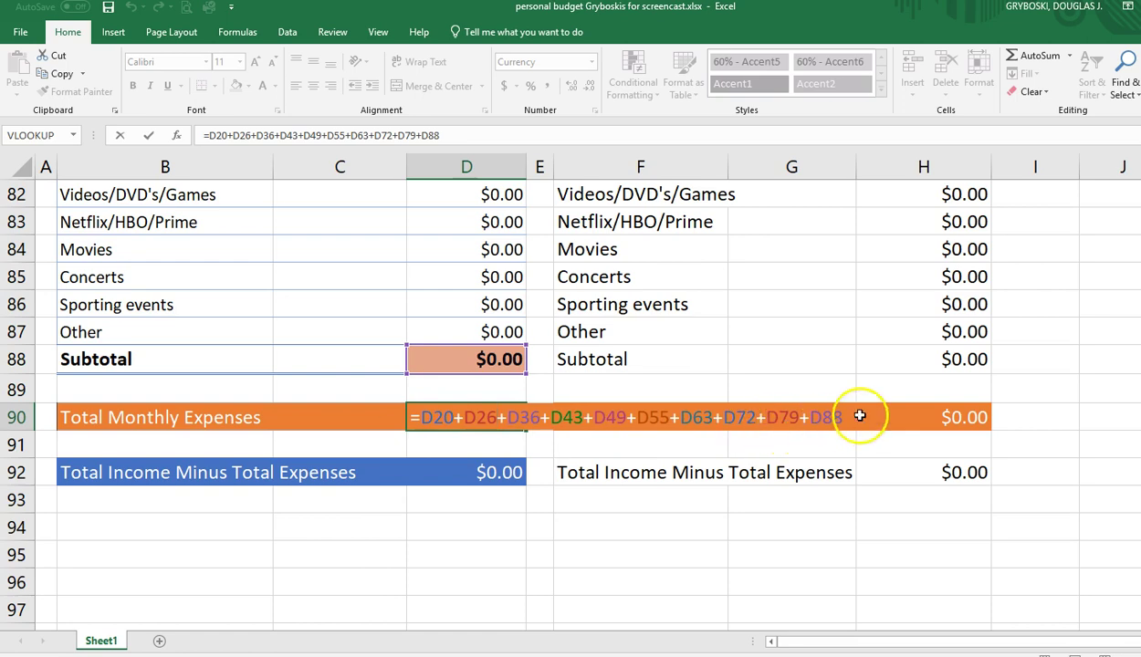
key("Return")
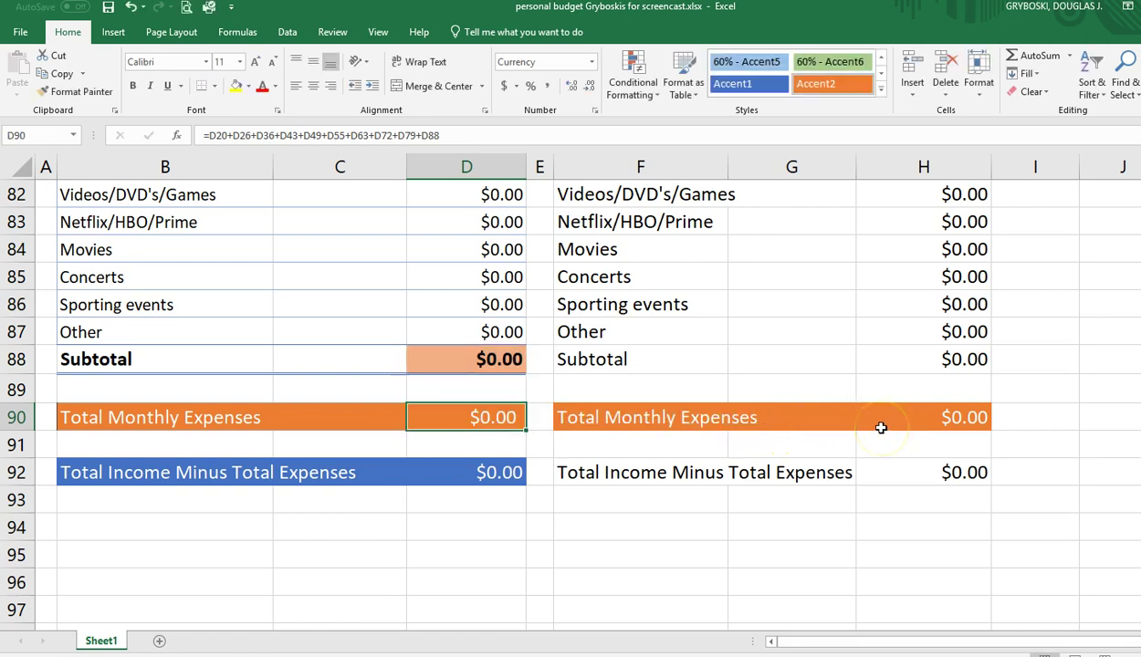
left_click(948, 358)
scroll(949, 366, "up", 3)
scroll(950, 365, "up", 20)
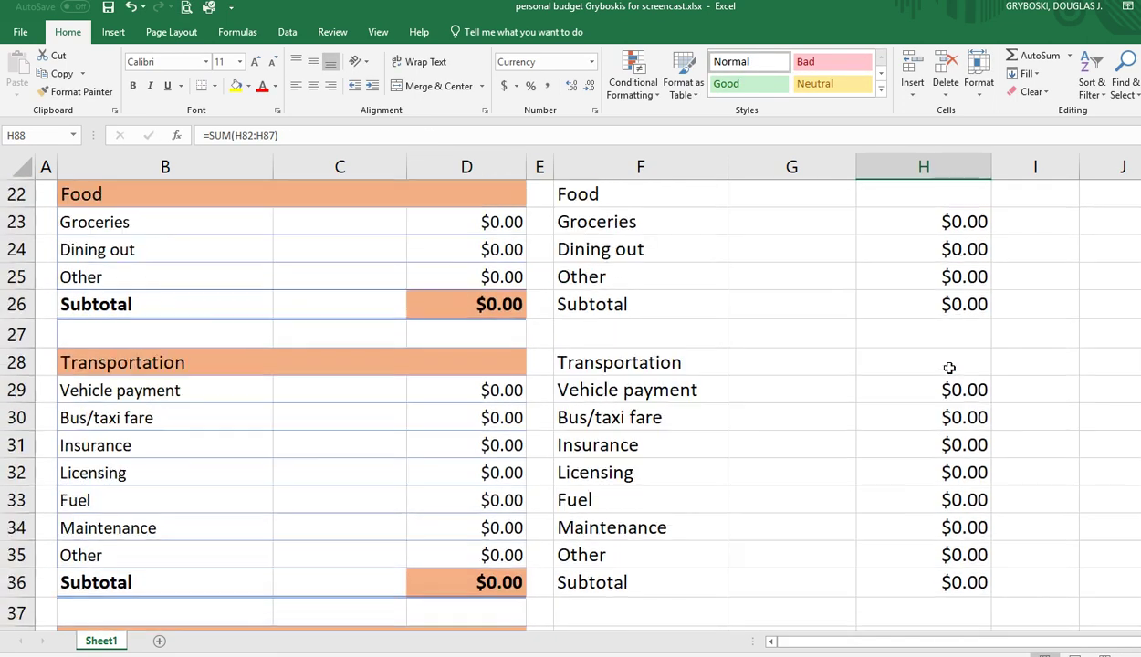
scroll(950, 366, "down", 1)
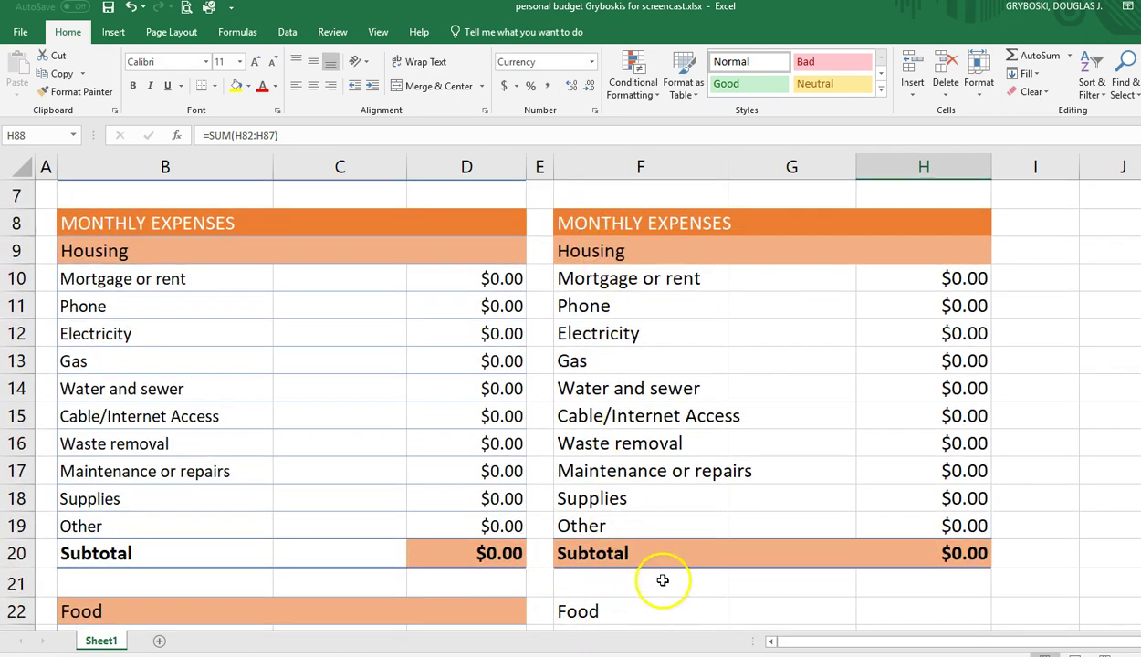
scroll(663, 581, "down", 14)
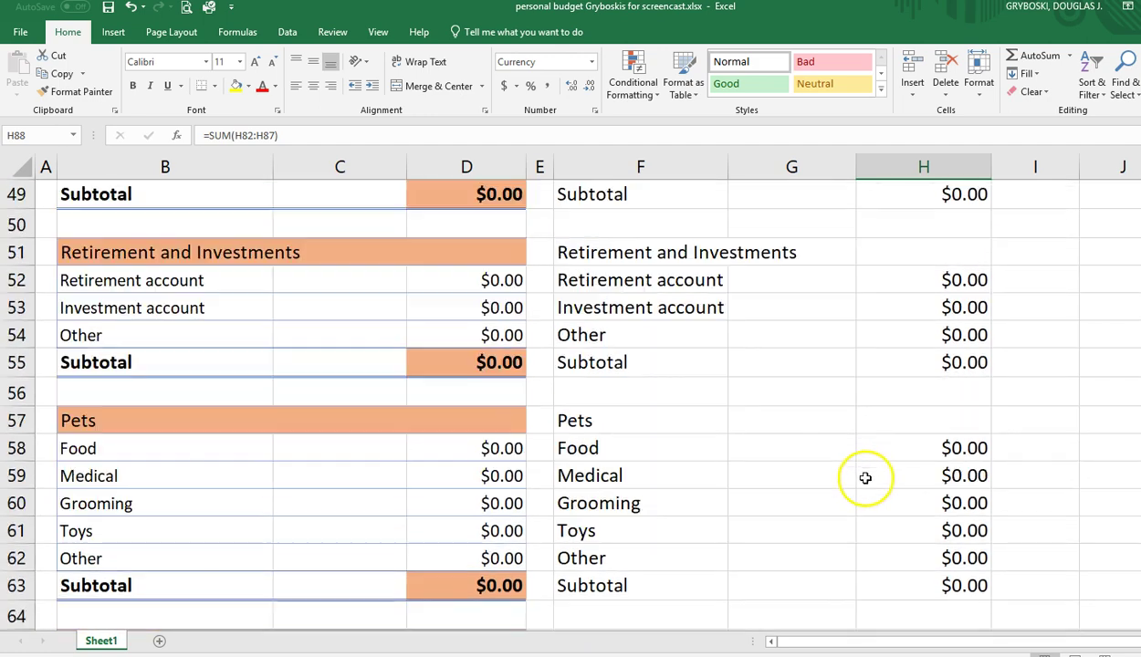
scroll(865, 478, "down", 4)
scroll(866, 476, "up", 3)
scroll(867, 471, "down", 5)
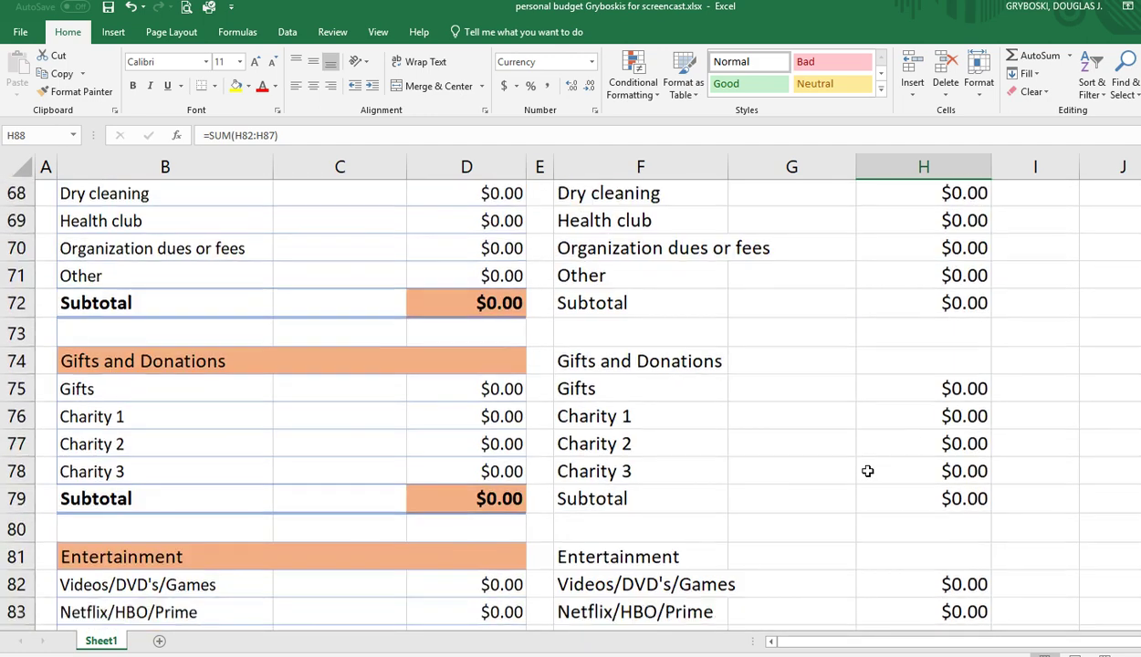
scroll(868, 472, "down", 5)
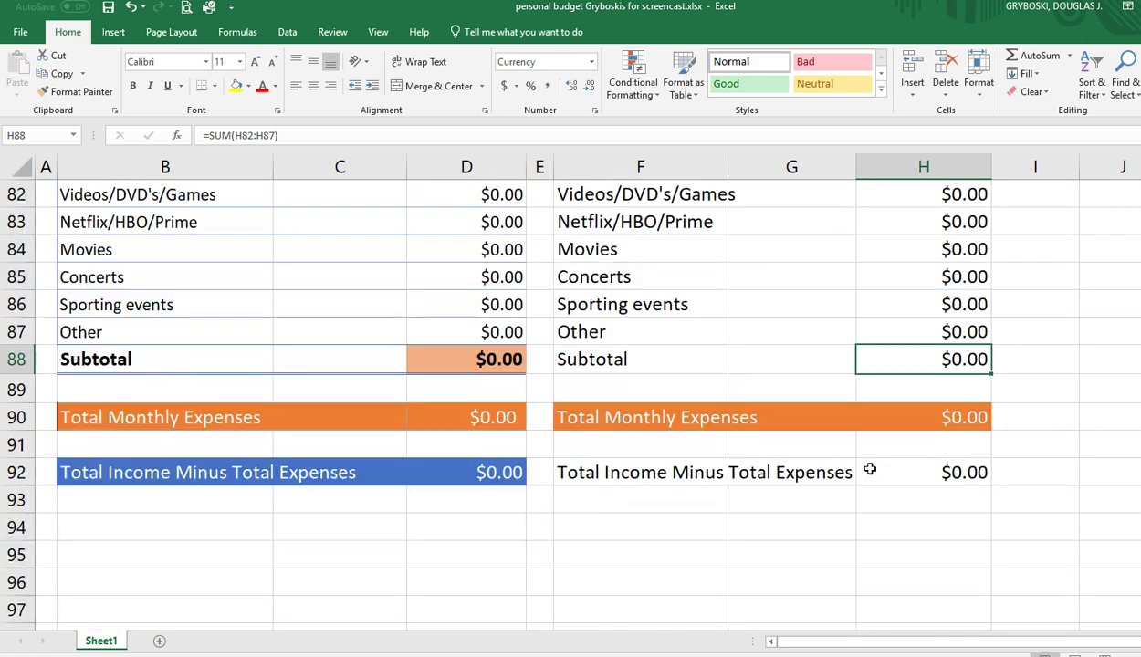
Apply the Accent1 cell style to the copy's Total Income Minus Total Expenses row, F92:H92.
left_click(962, 472)
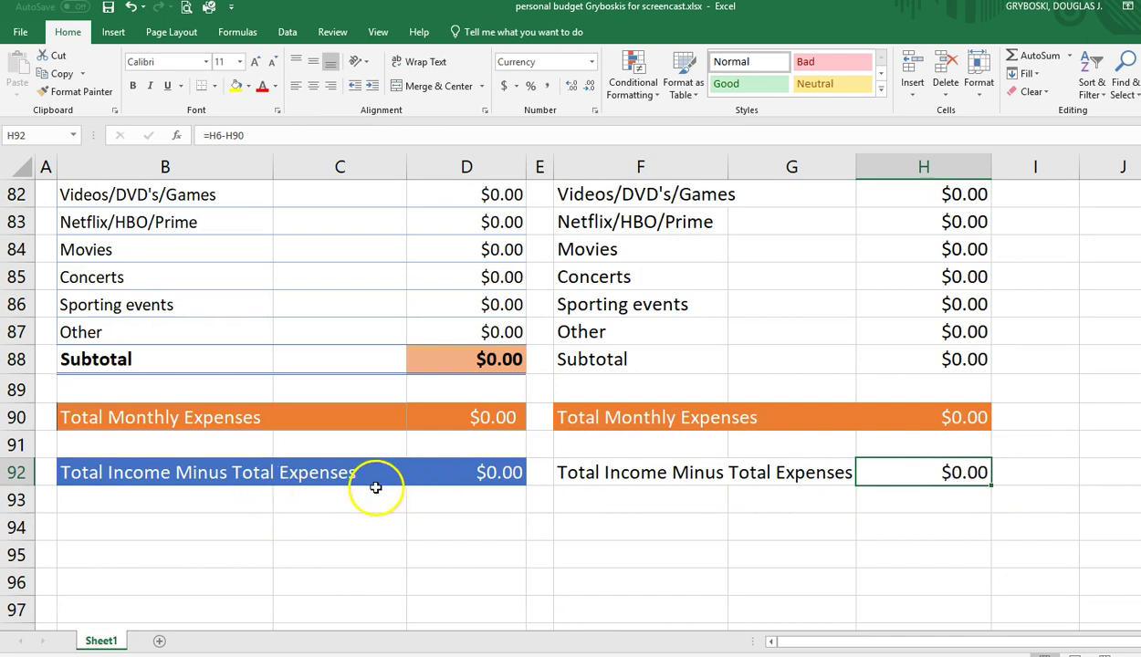
left_click_drag(561, 478, 867, 463)
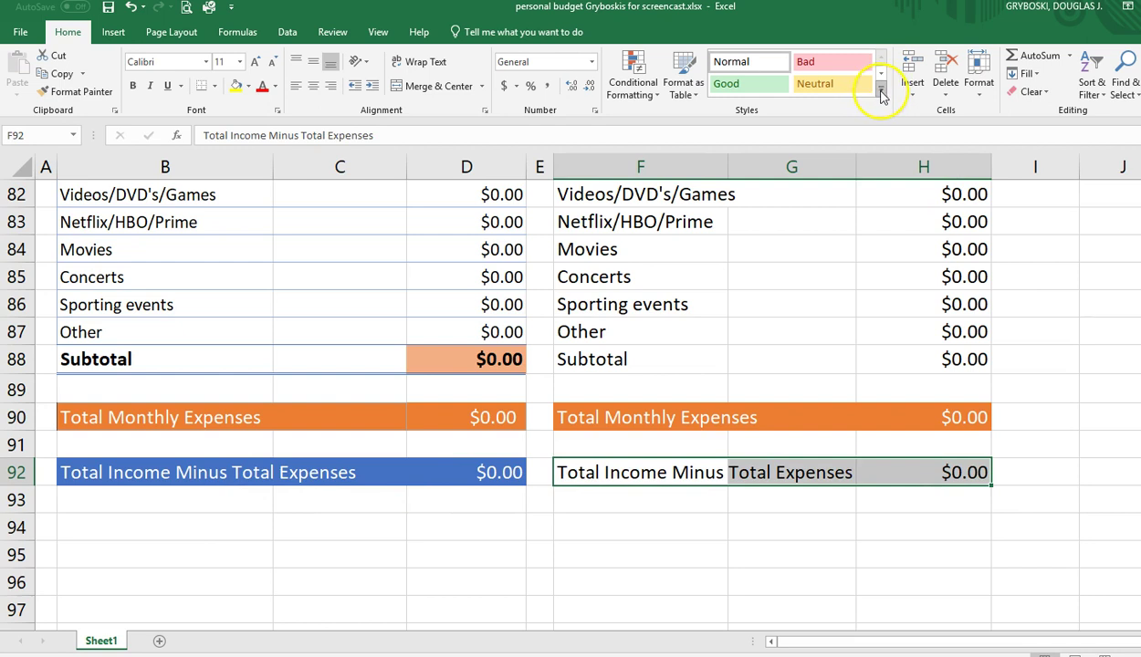
left_click(882, 95)
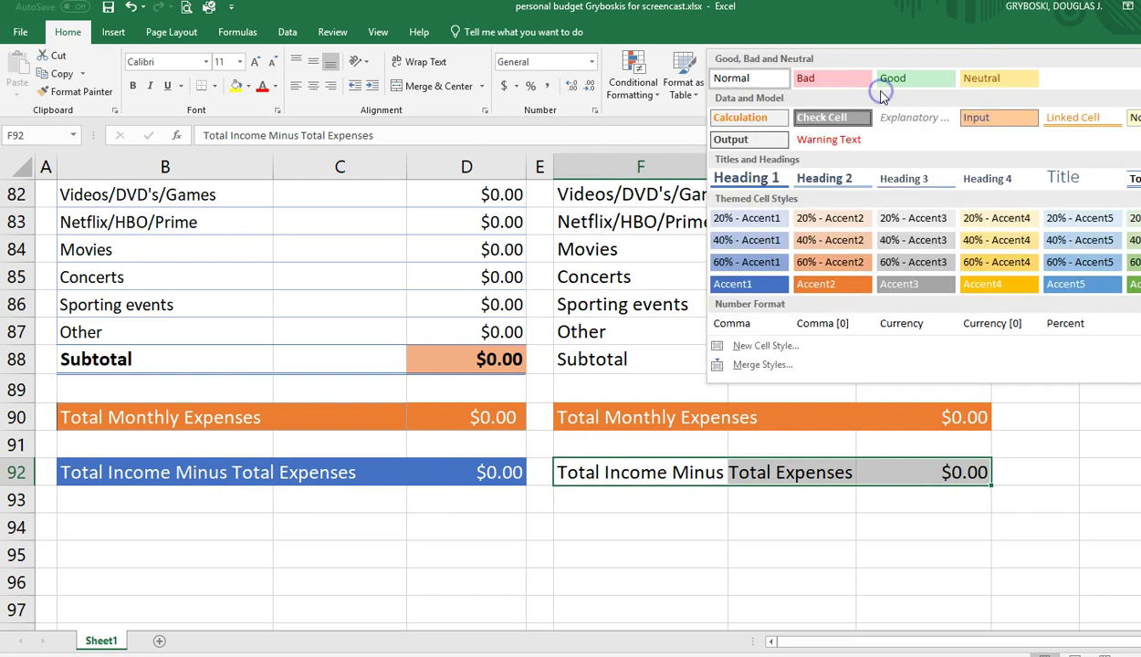
left_click(750, 285)
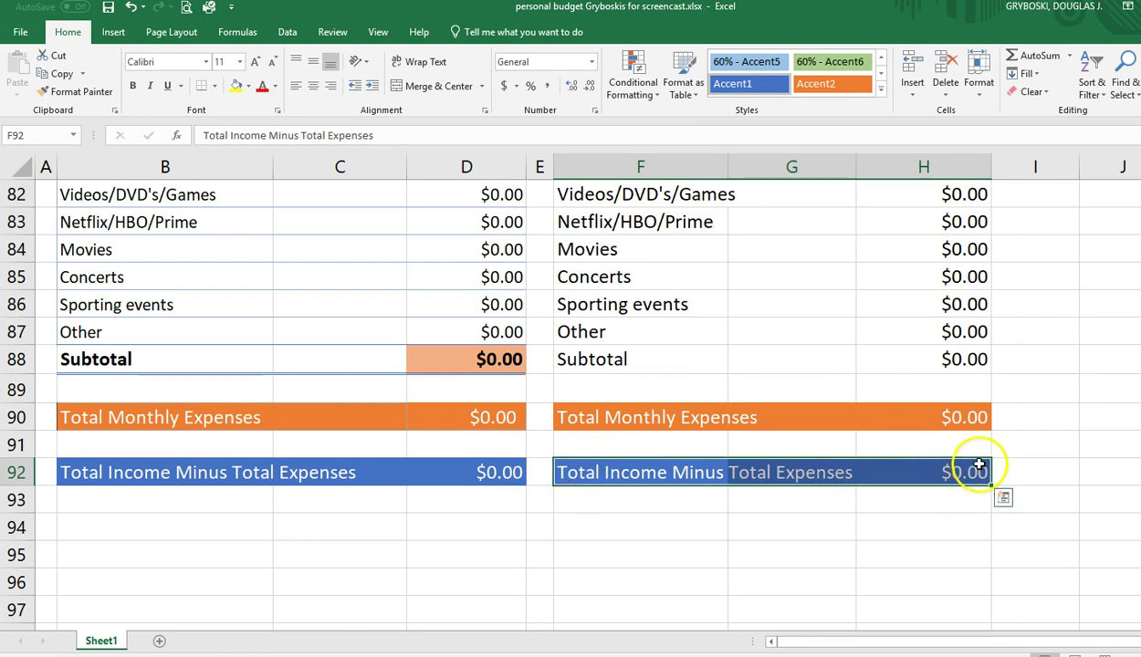
Start a new Total Income Minus Total Expenses formula in H92 with the Total Monthly Income reference, =H6.
scroll(979, 466, "up", 20)
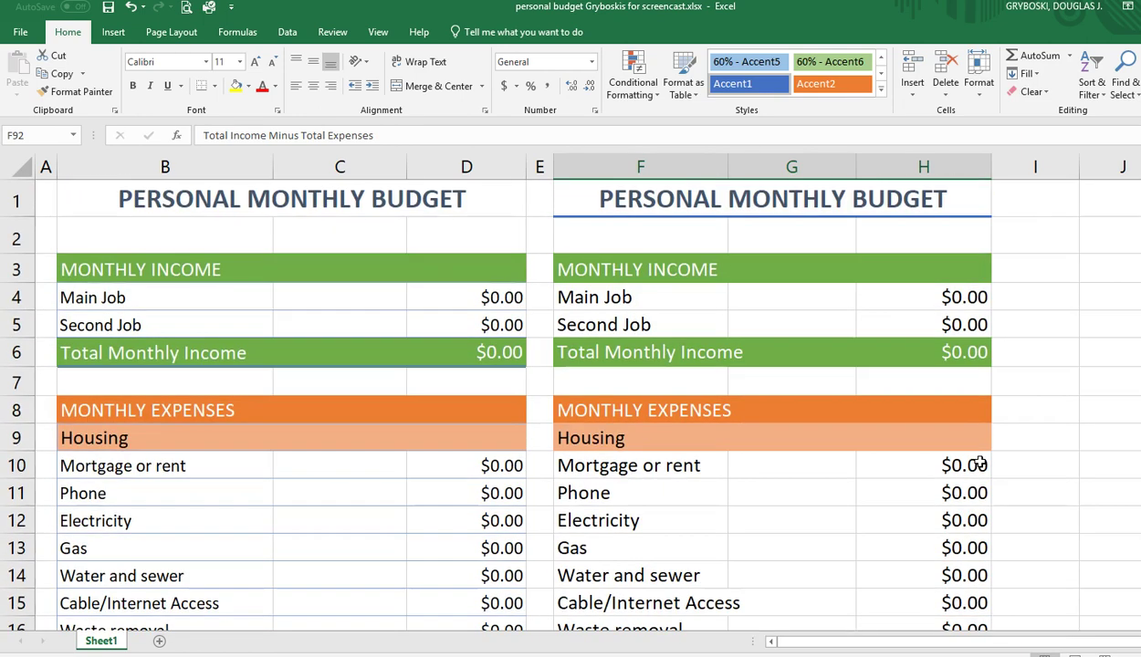
left_click(968, 356)
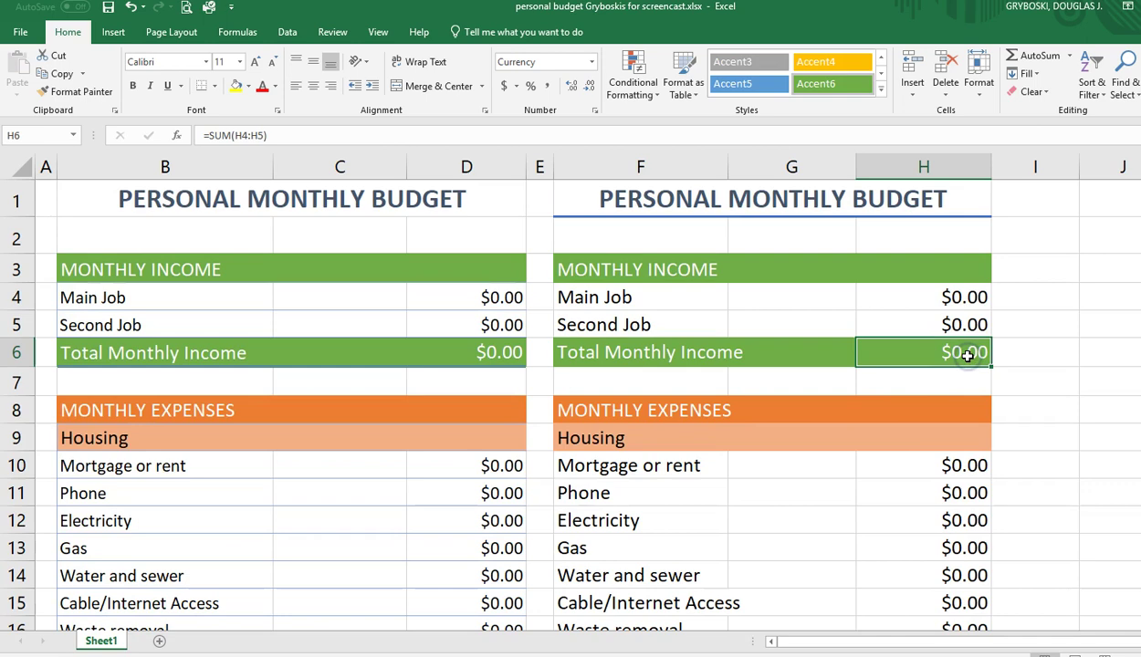
scroll(968, 356, "down", 1)
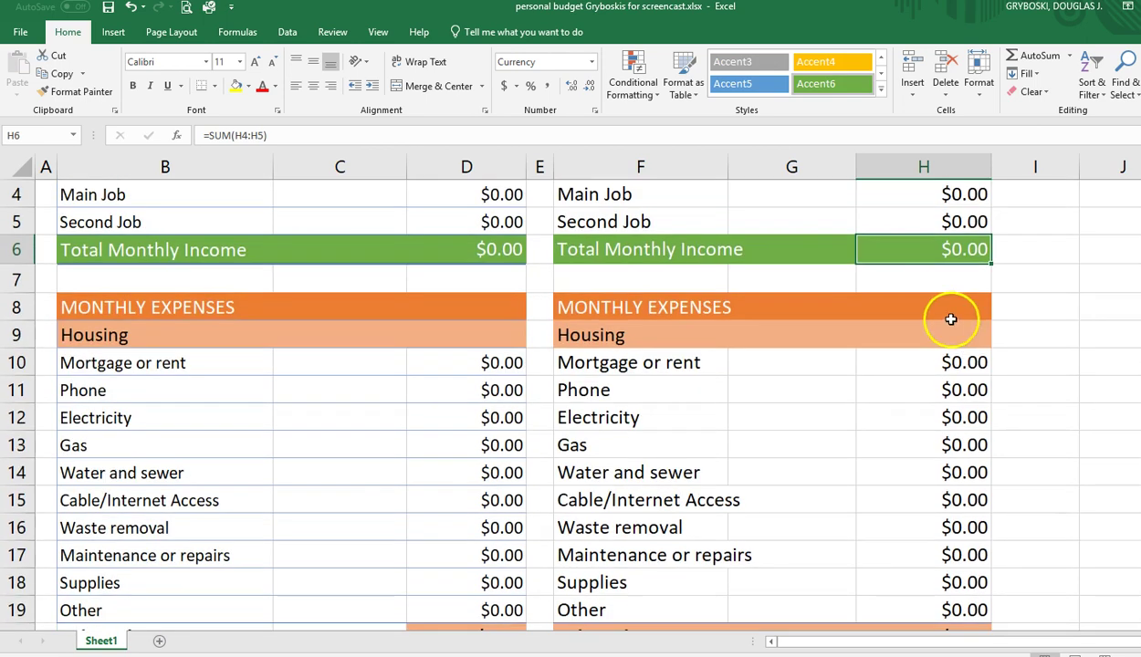
scroll(968, 402, "down", 20)
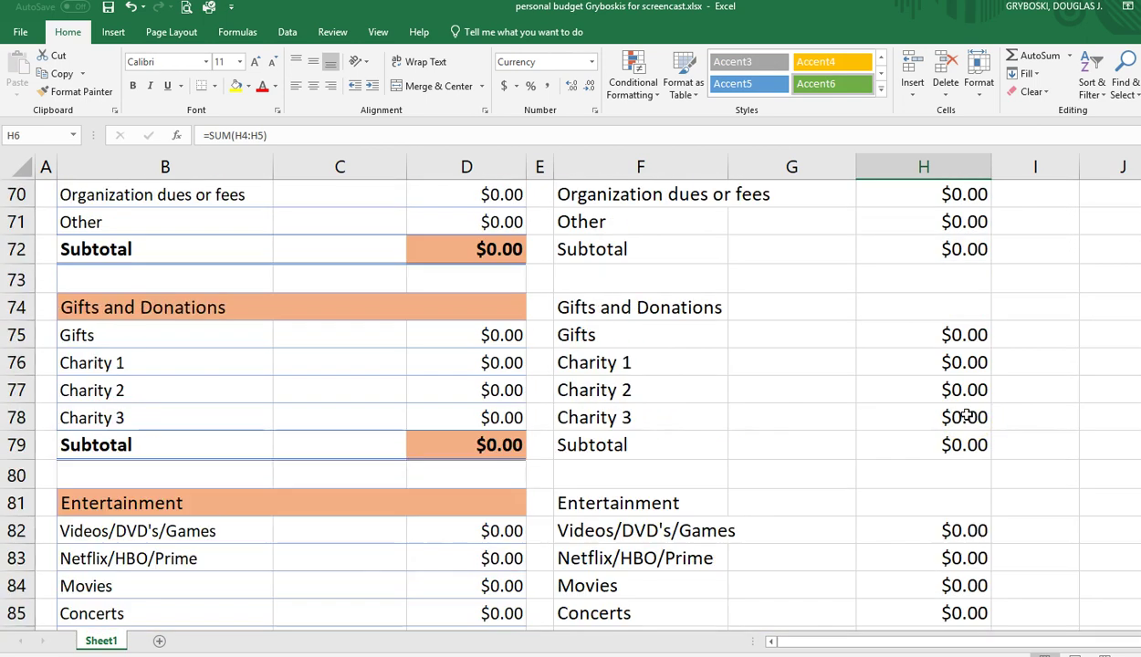
scroll(968, 415, "down", 5)
left_click(964, 391)
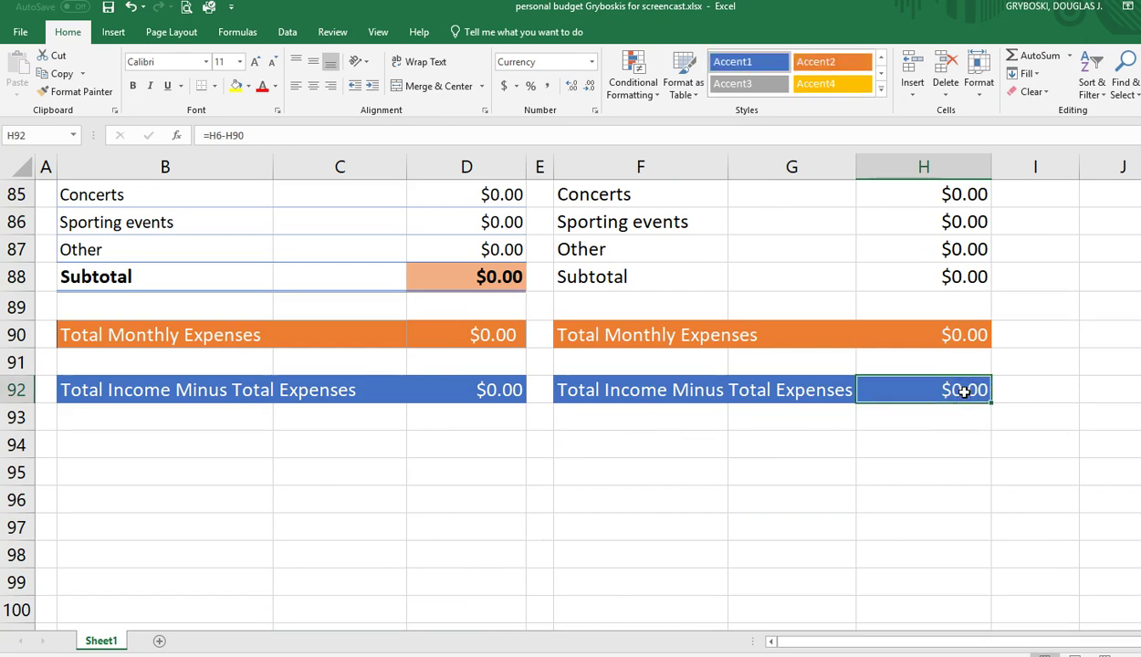
type("=")
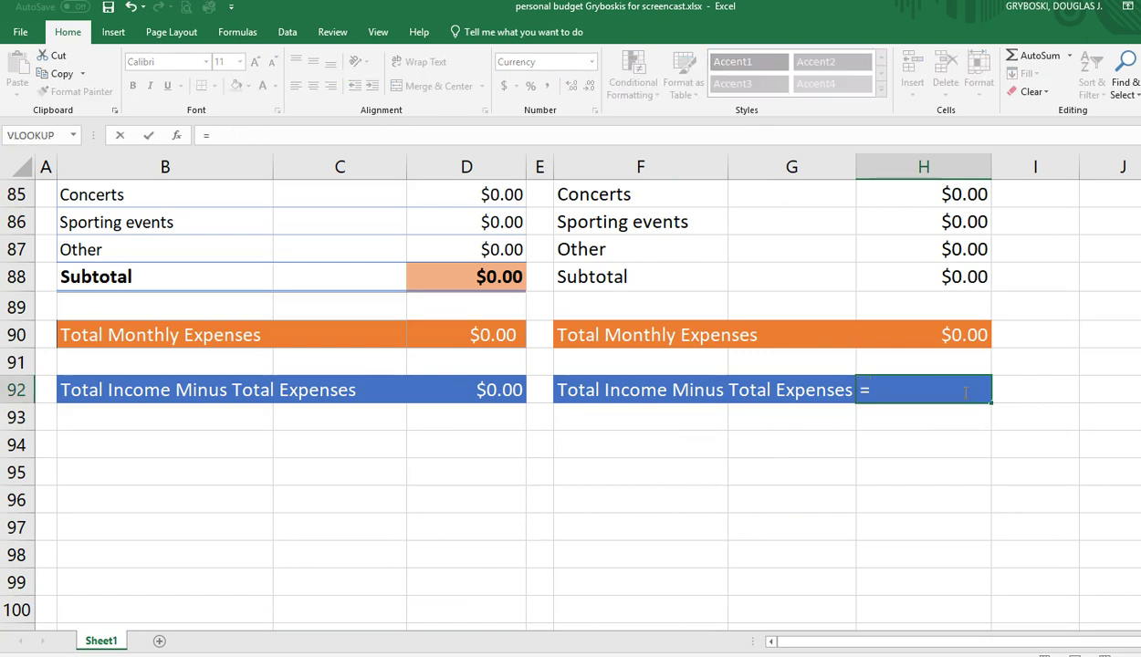
scroll(966, 393, "up", 20)
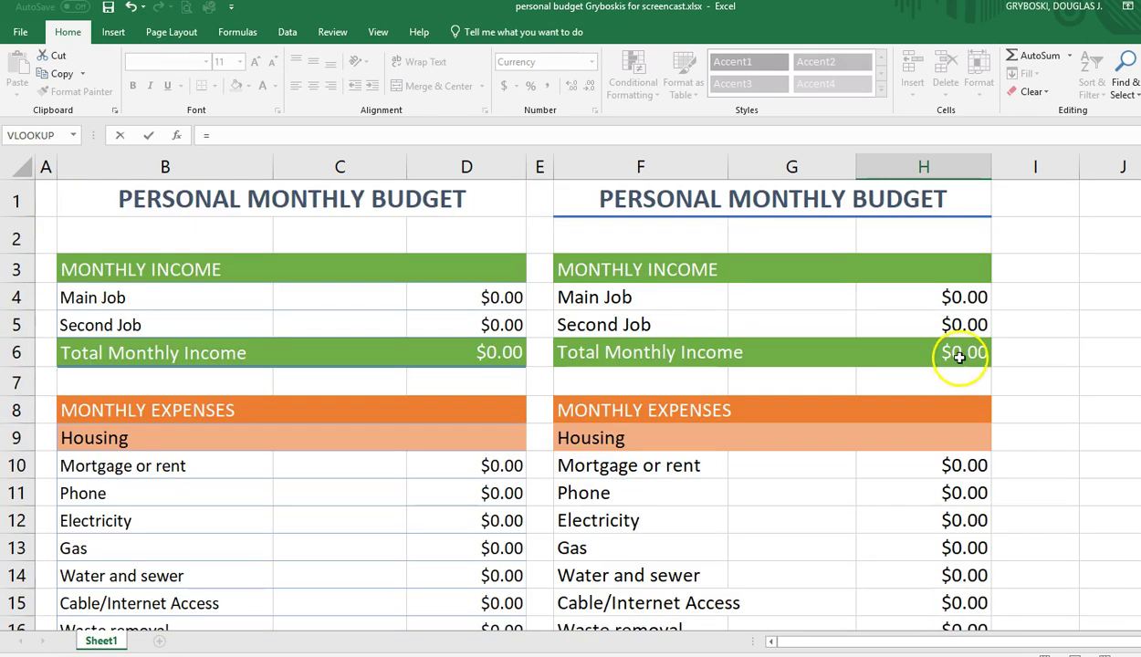
left_click(960, 357)
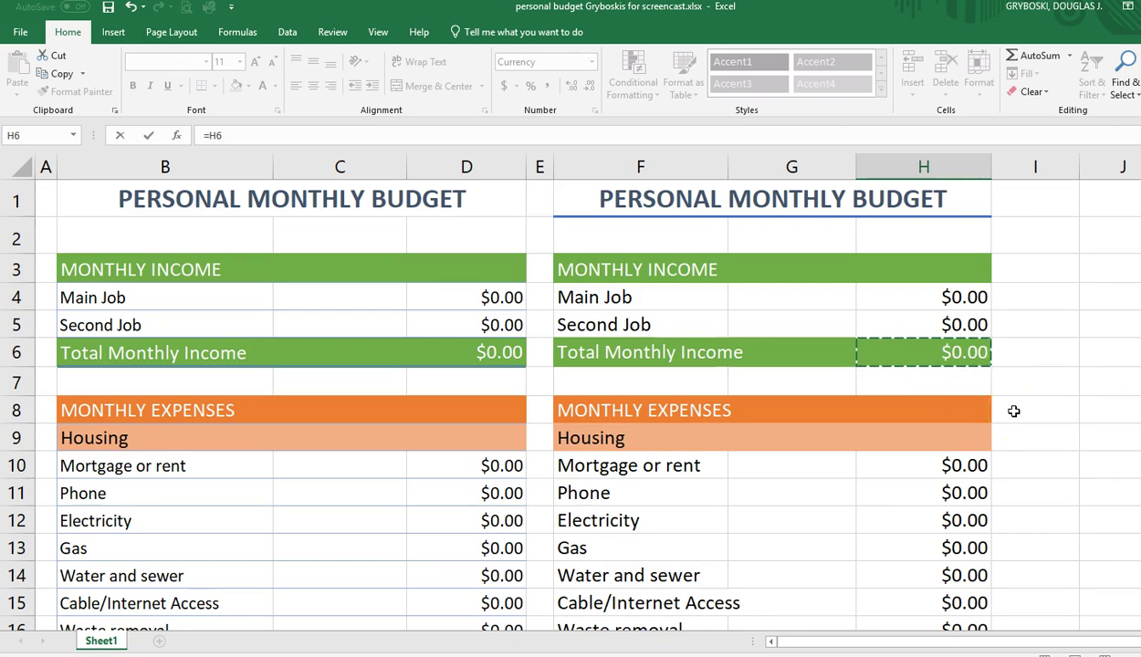
Complete the H92 formula by subtracting Total Monthly Expenses, -H90.
scroll(1014, 412, "down", 9)
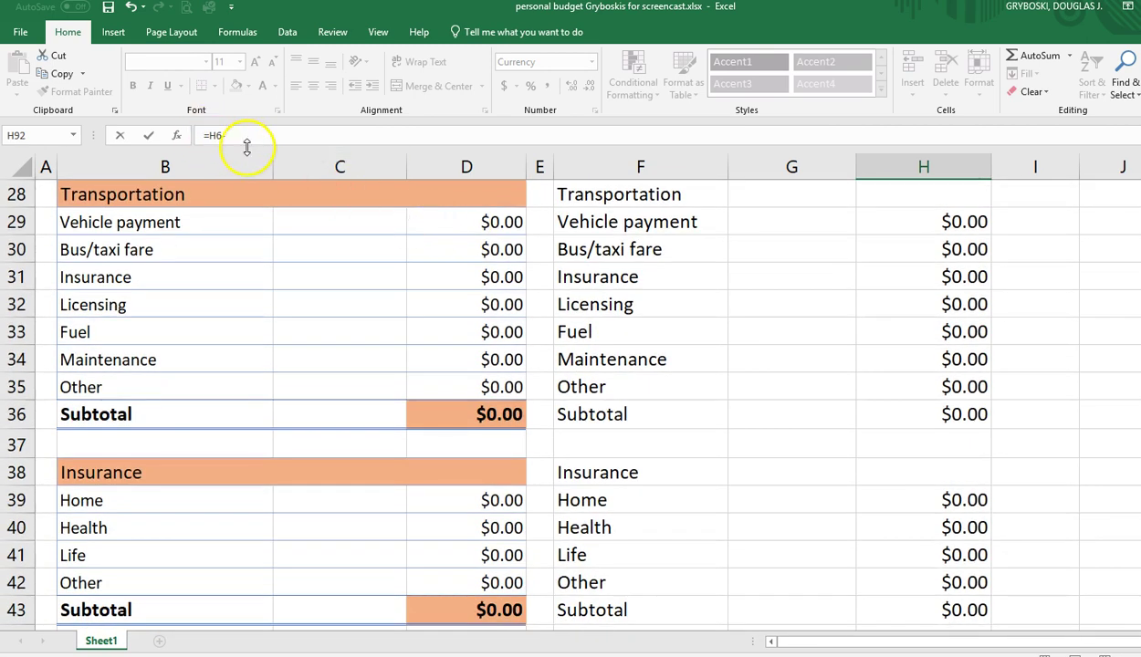
type("-")
scroll(893, 420, "down", 7)
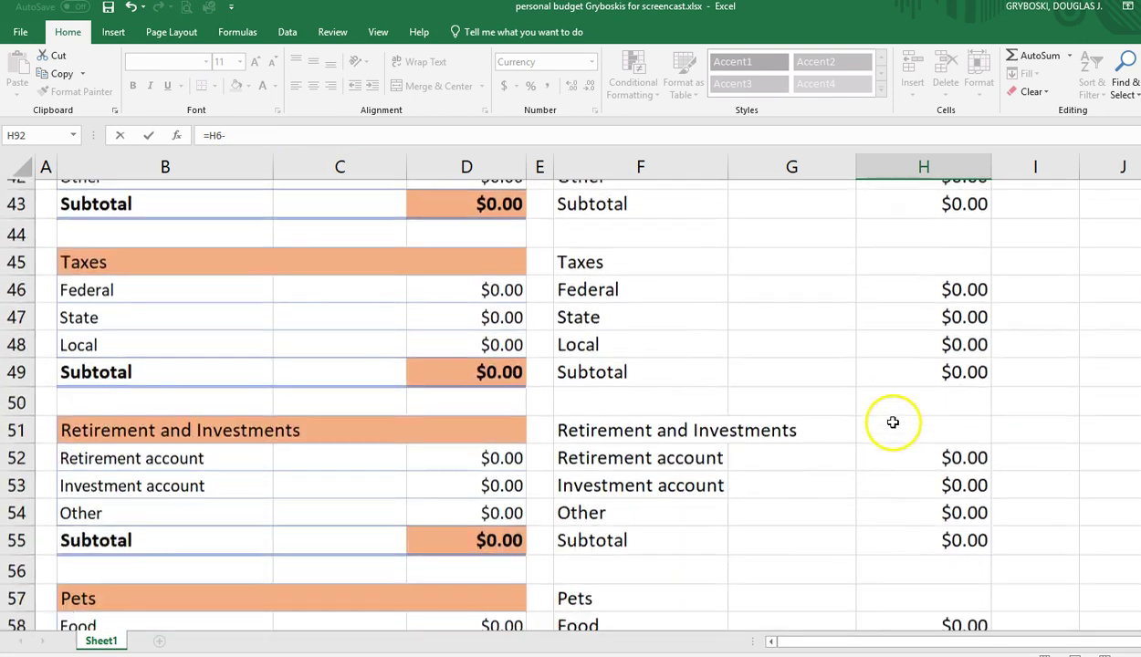
scroll(890, 434, "down", 12)
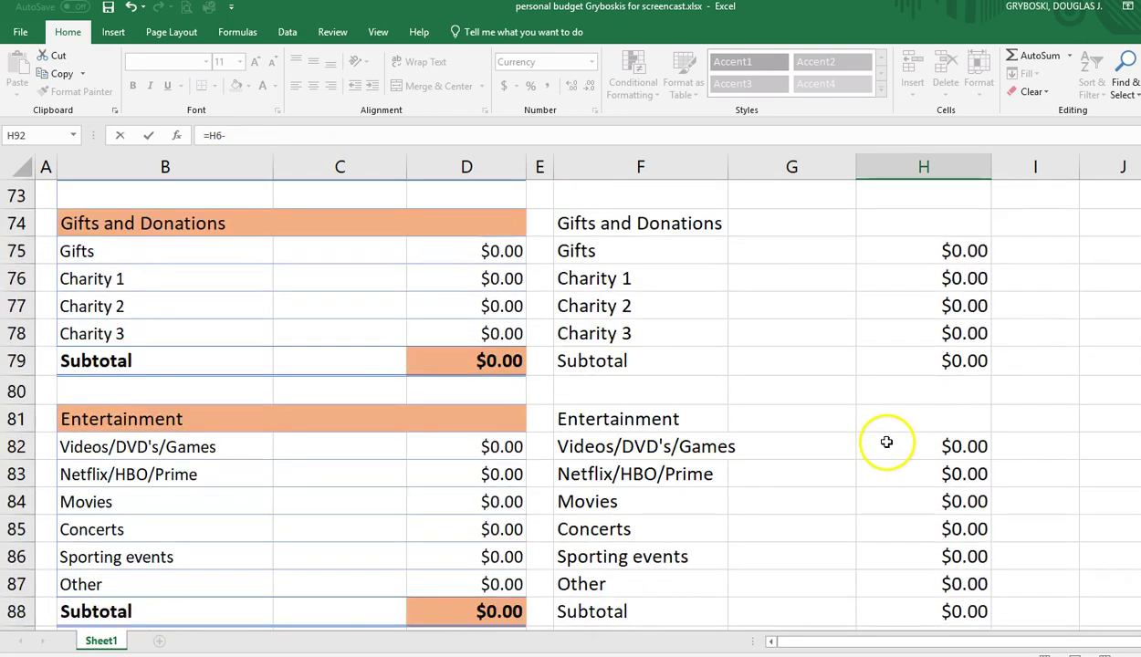
left_click(940, 334)
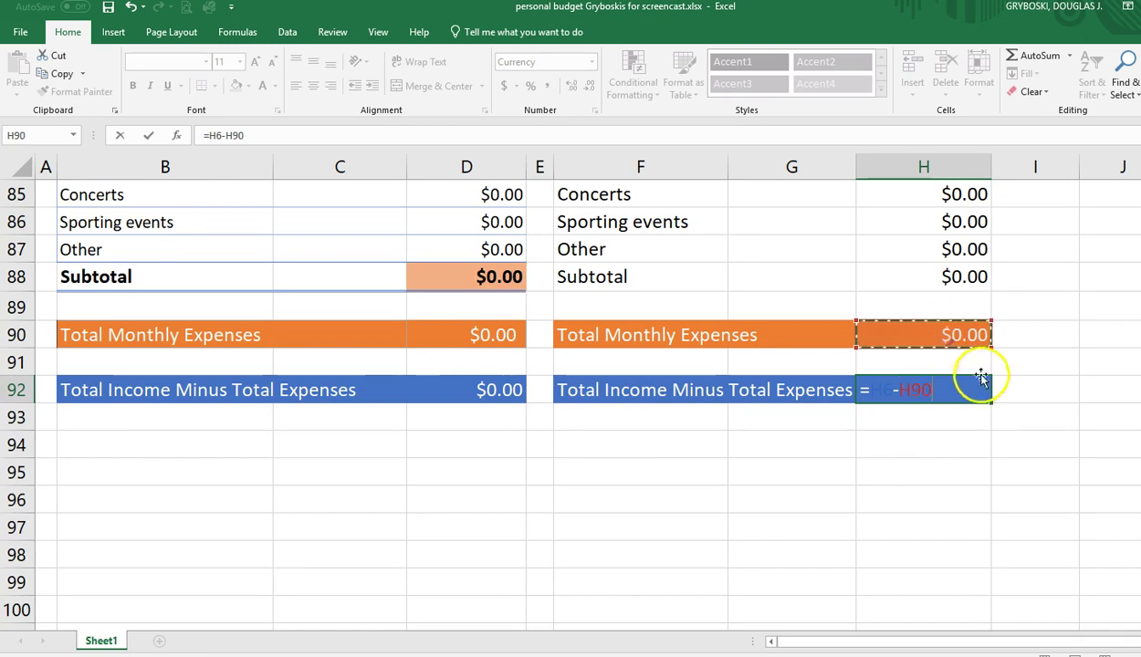
key("Return")
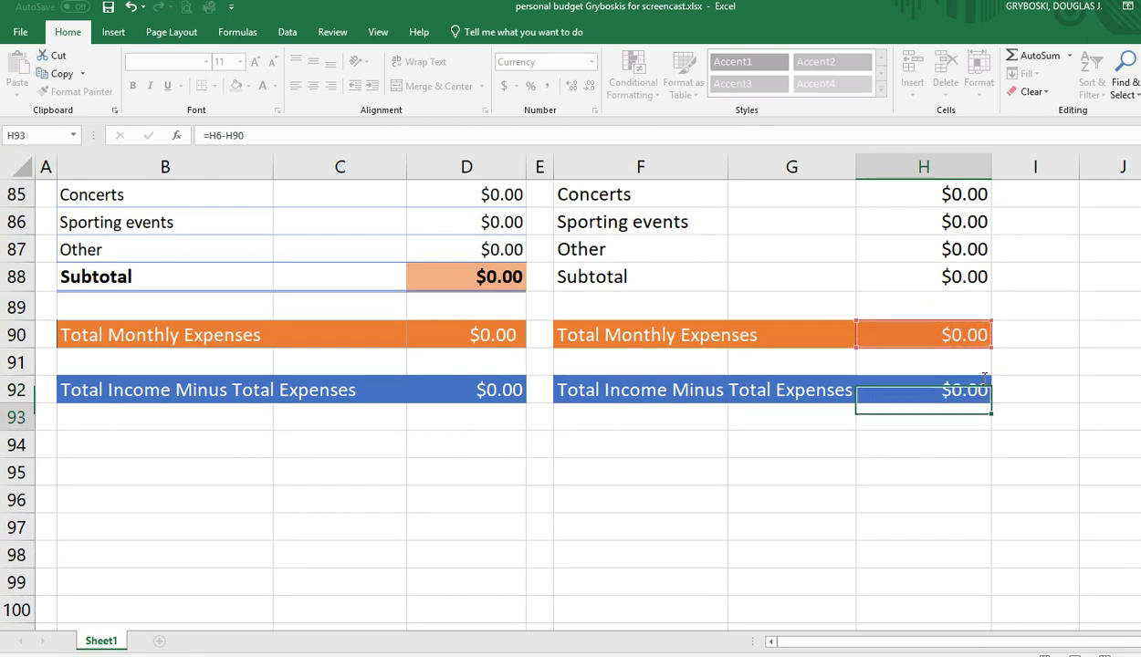
left_click(970, 393)
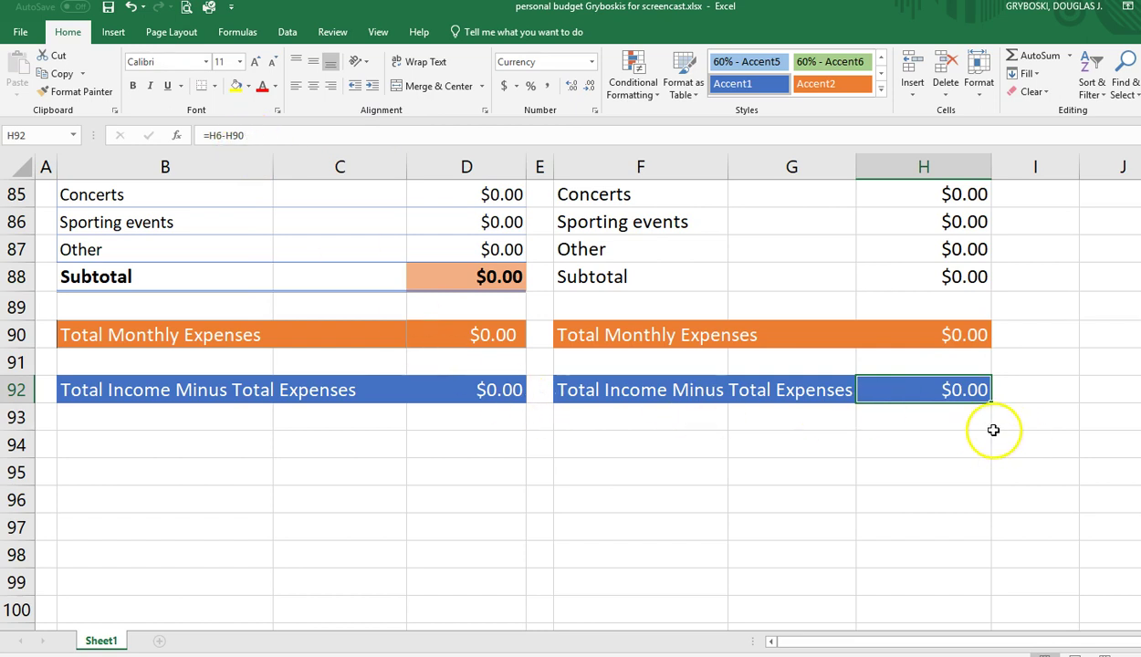
left_click(1021, 390)
scroll(1022, 390, "up", 11)
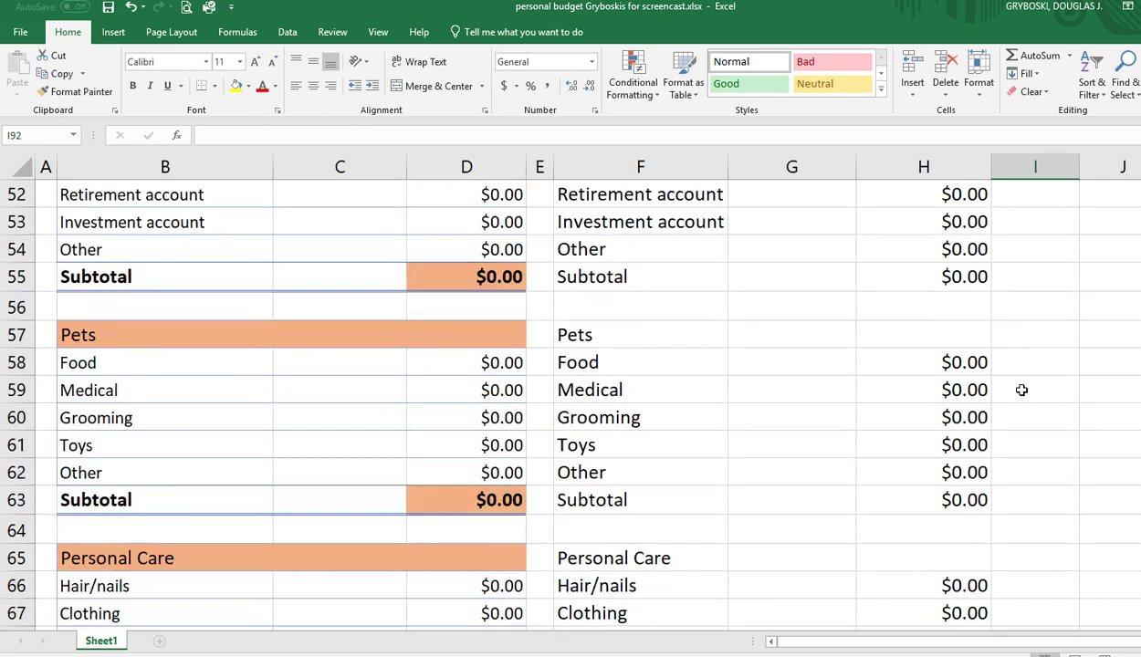
scroll(1022, 390, "up", 17)
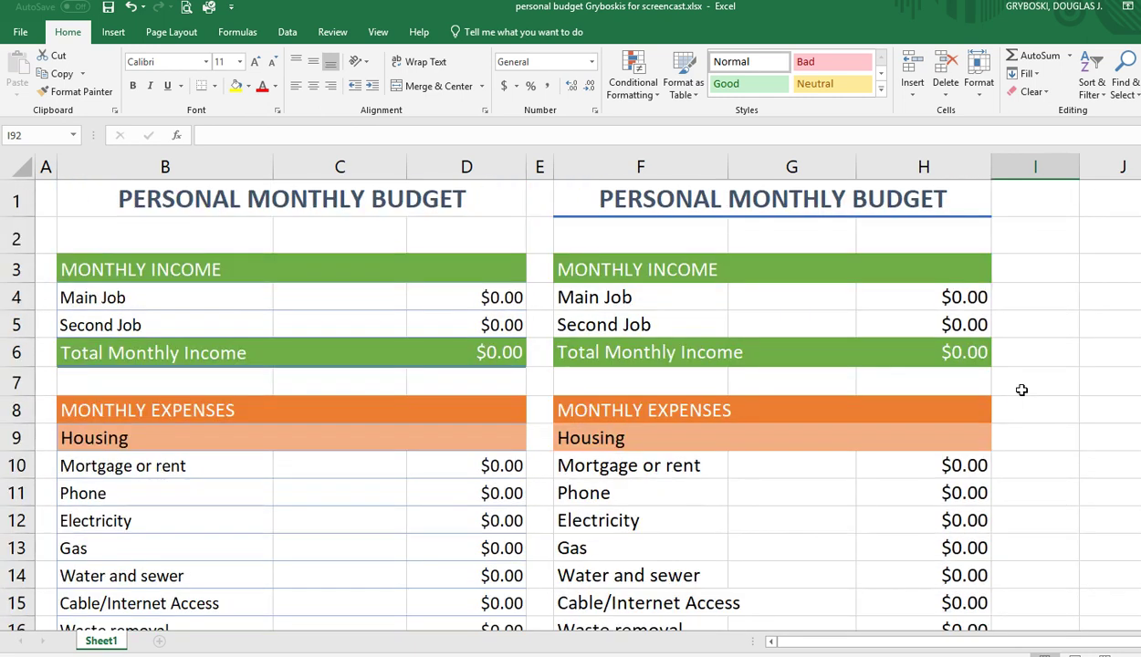